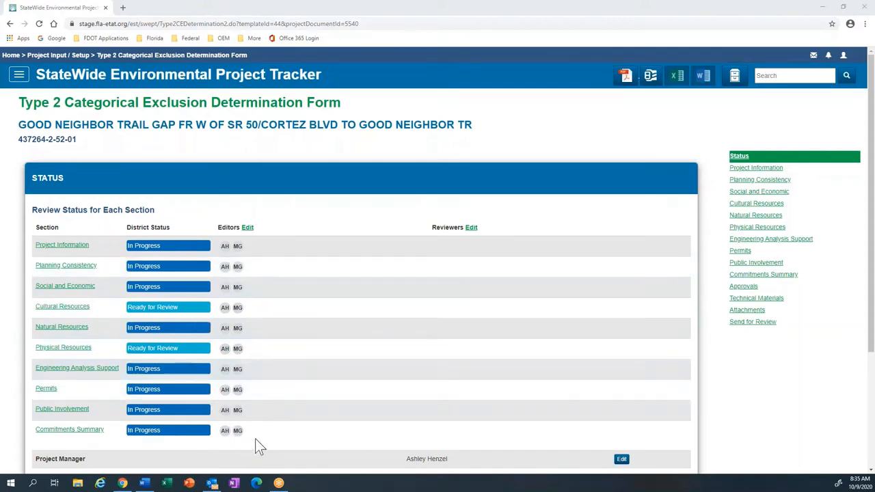
- Start adding another editor to the project team and pick the person's name from the matches
scroll(277, 424, down, 1)
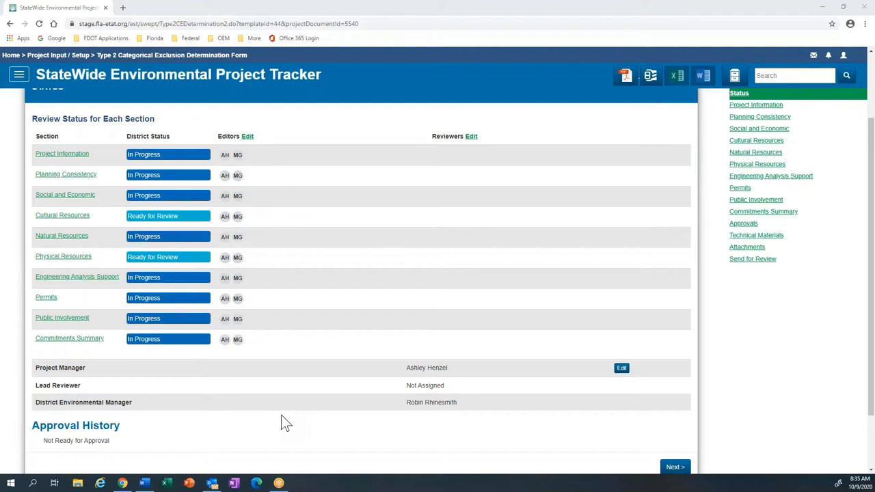
click(247, 136)
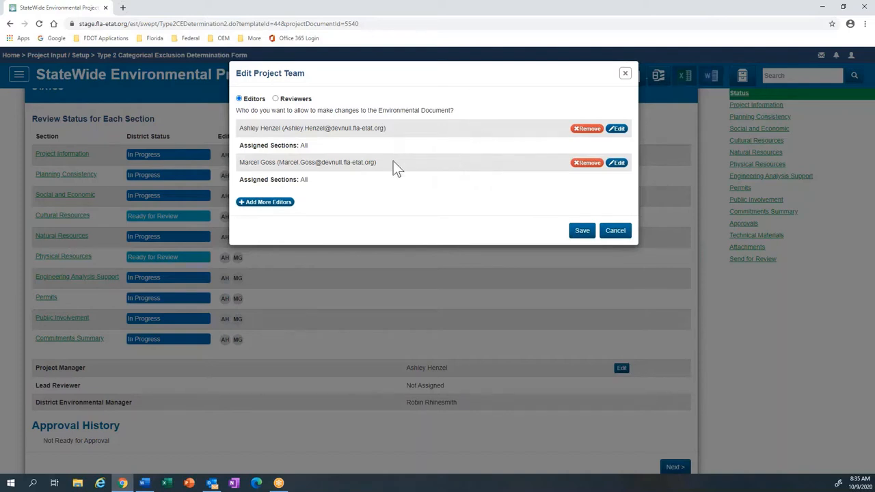
click(288, 207)
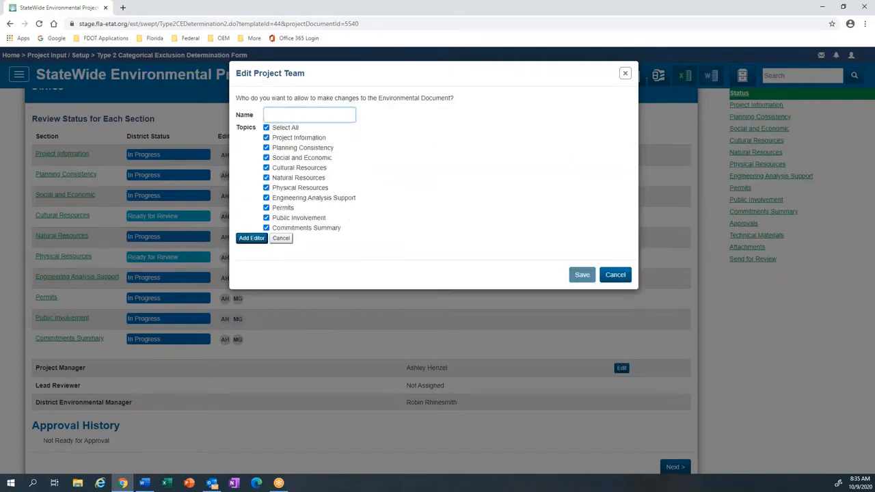
text(cry)
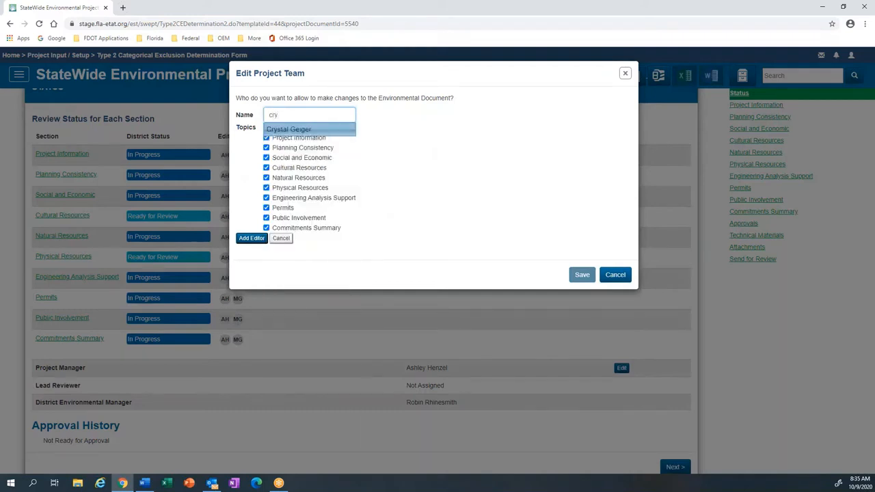
click(301, 130)
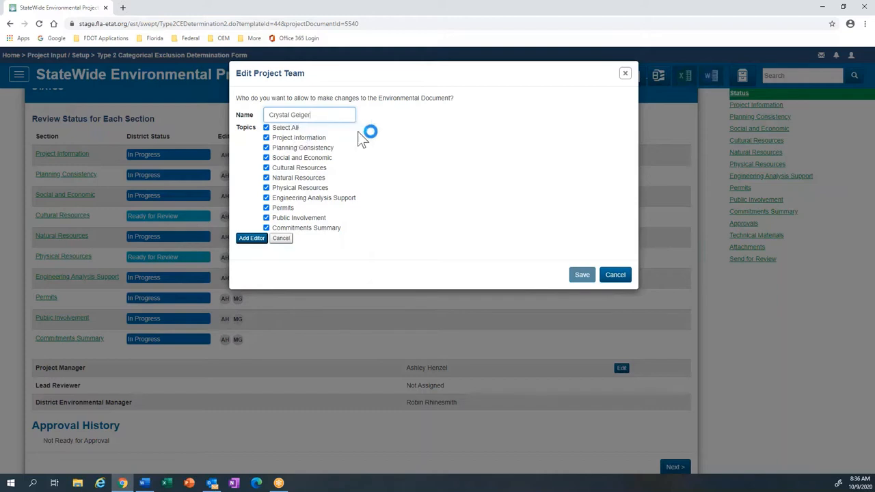
- Limit the new editor's topics to Social and Economic and Public Involvement, add the editor, and save the team
click(266, 127)
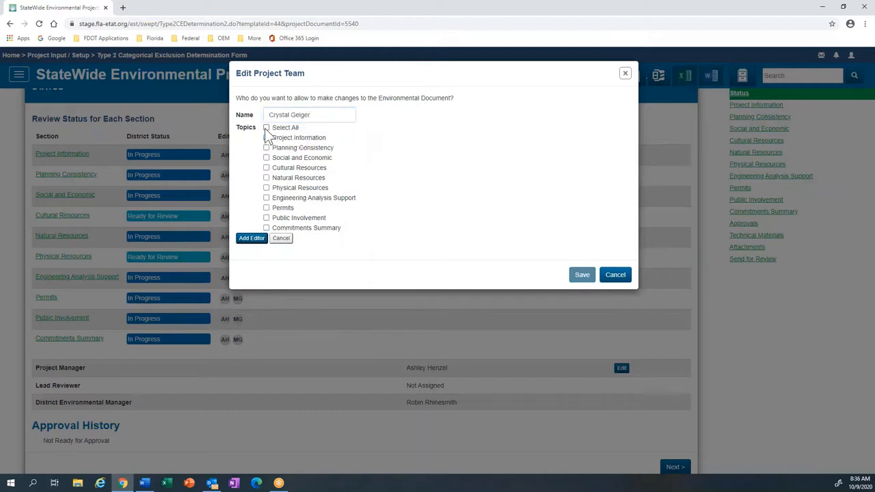
click(266, 128)
click(266, 128)
click(267, 161)
click(252, 241)
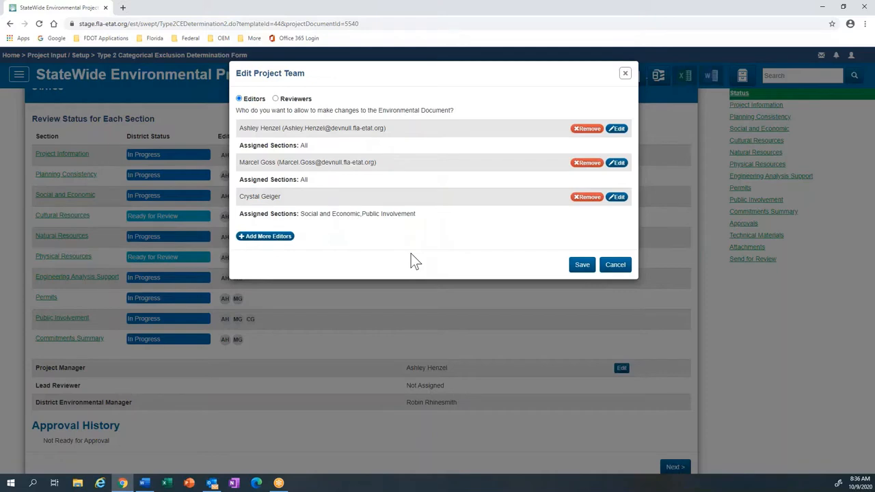
click(581, 267)
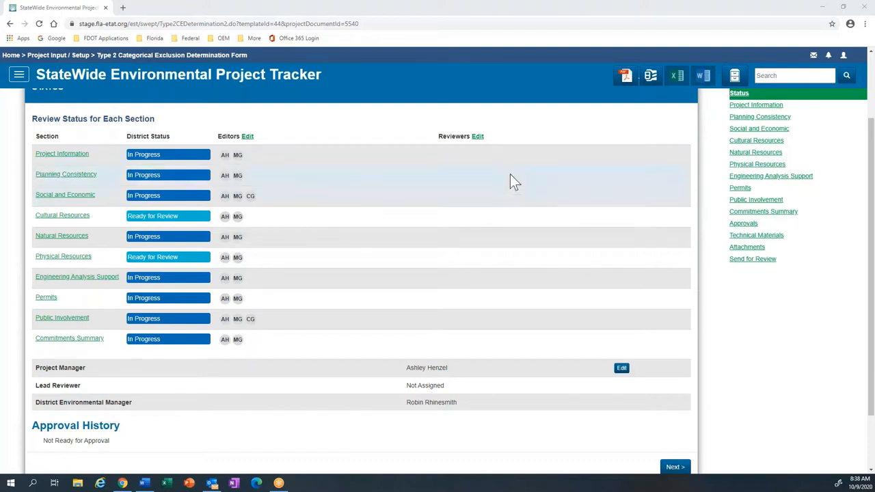
- Assign a lead reviewer for the environmental document by choosing the person's name from the matches
click(478, 139)
click(401, 128)
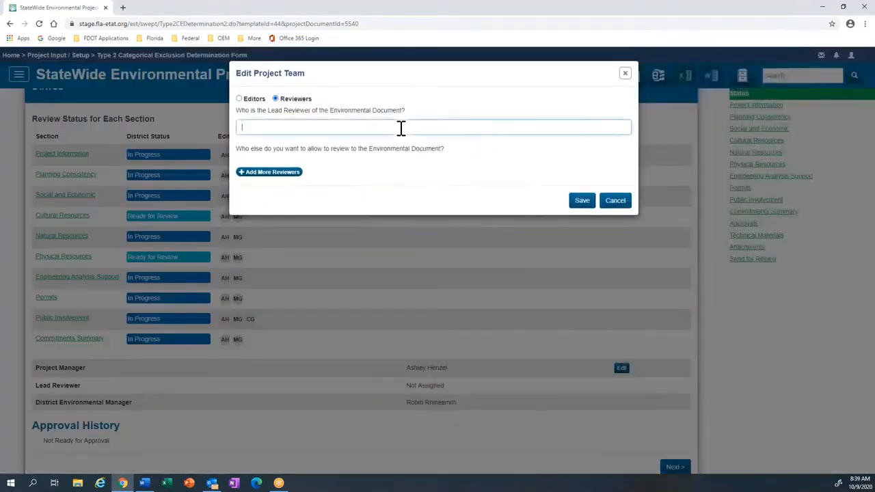
text(k)
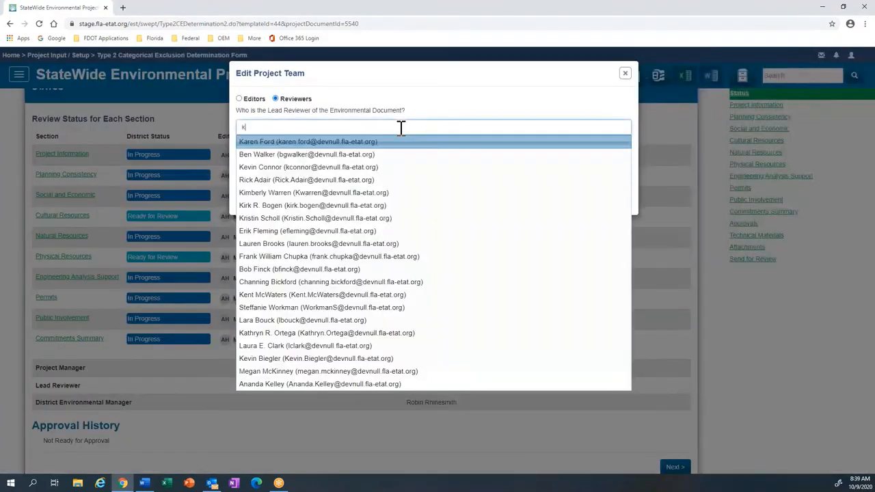
text(rist)
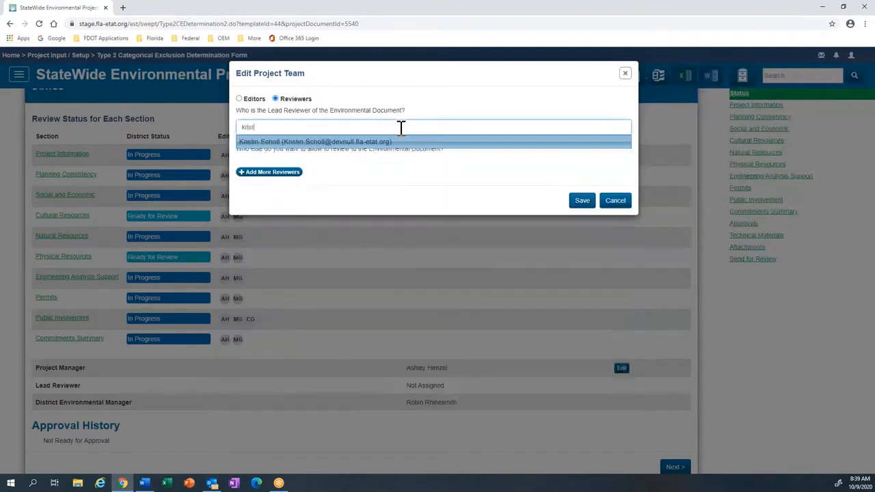
click(353, 143)
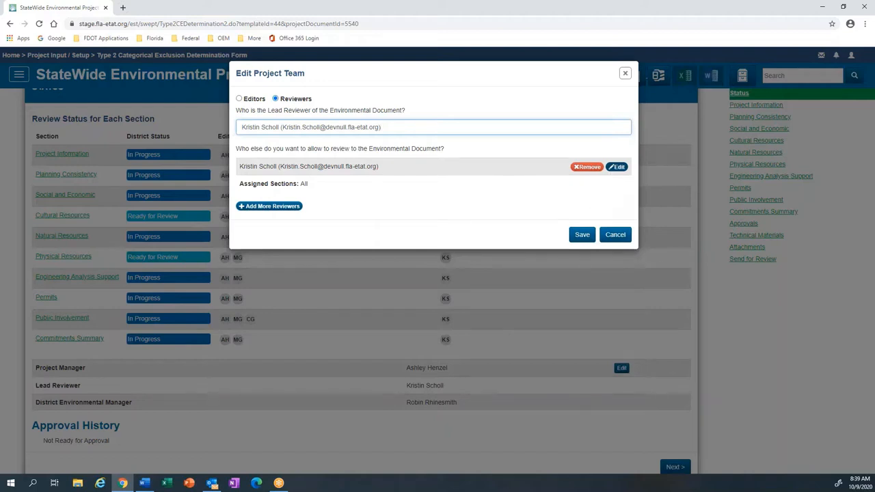
- Add another reviewer assigned only to Engineering Analysis Support and save the project team
click(297, 207)
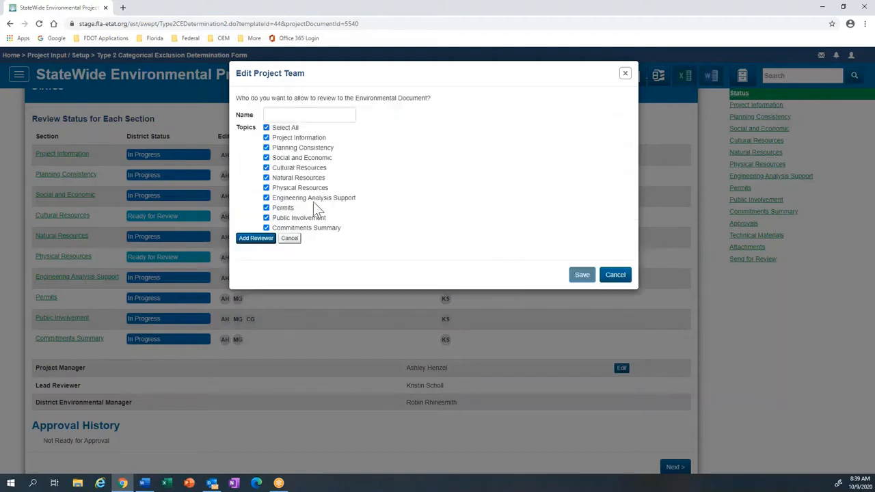
click(283, 115)
text(chr)
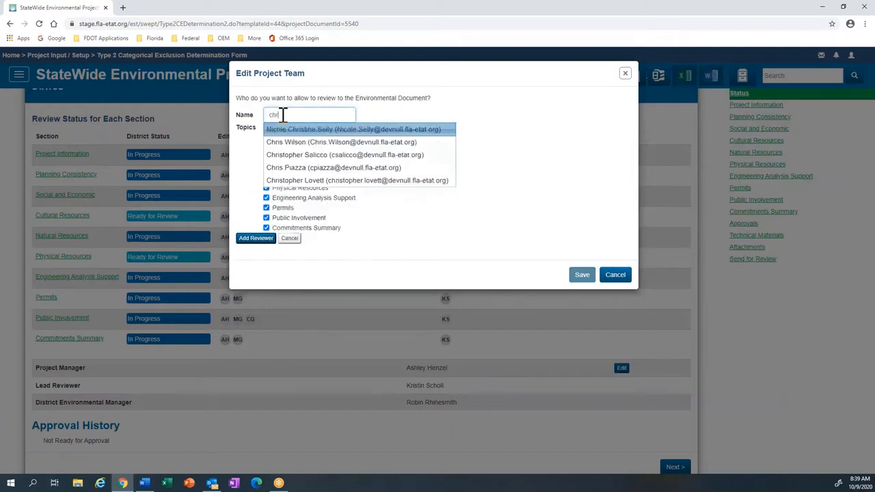
click(295, 172)
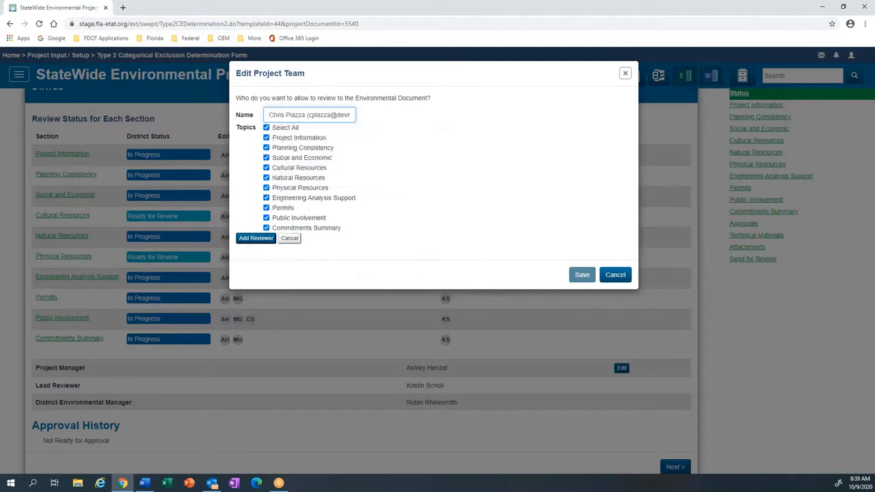
click(266, 128)
click(266, 197)
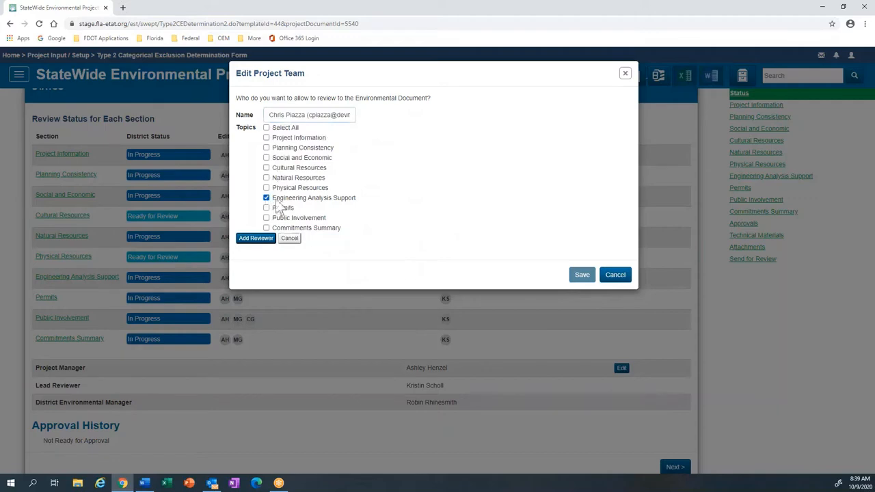
click(259, 240)
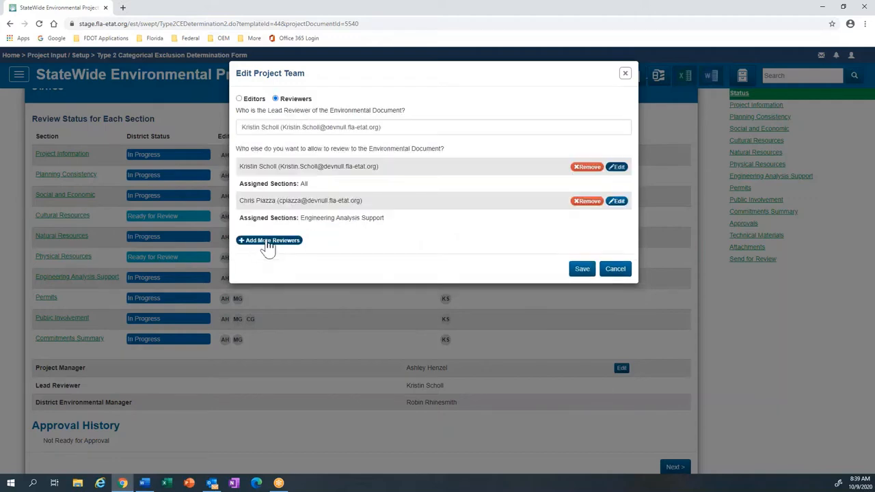
click(580, 273)
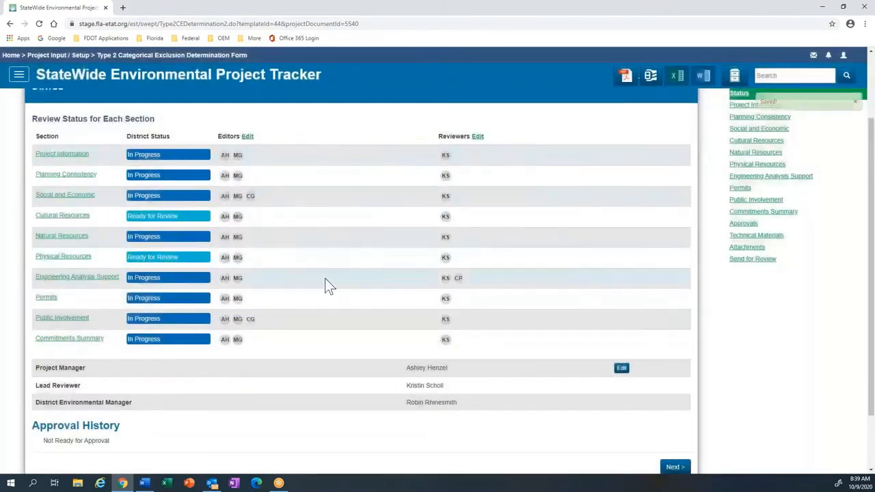
- Continue to the Project Information section and review the project's basic details
scroll(324, 285, down, 1)
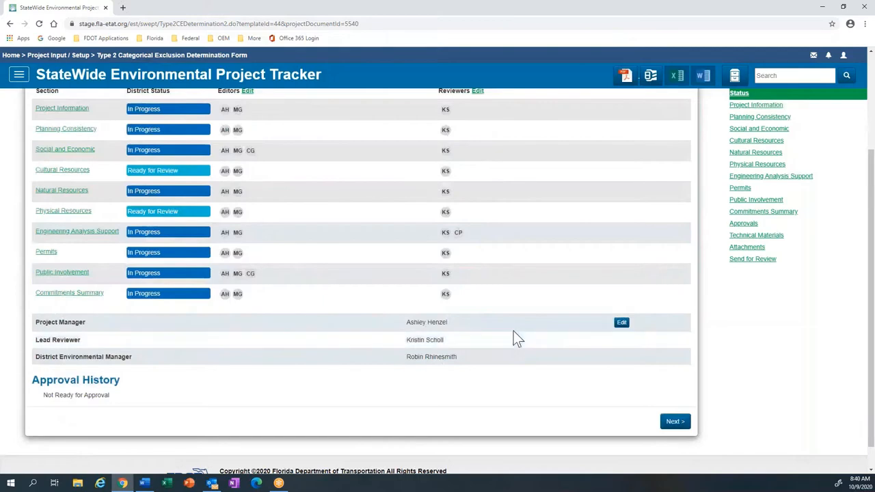
click(671, 425)
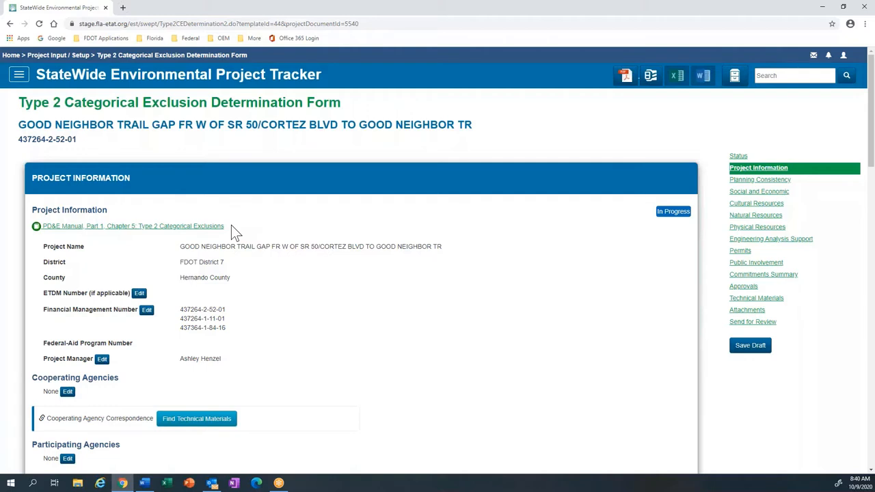
scroll(231, 231, down, 1)
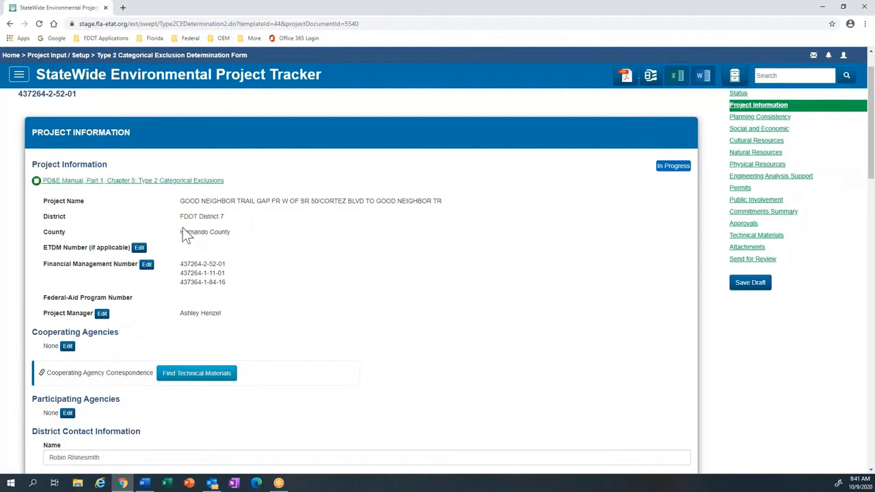
scroll(208, 233, down, 1)
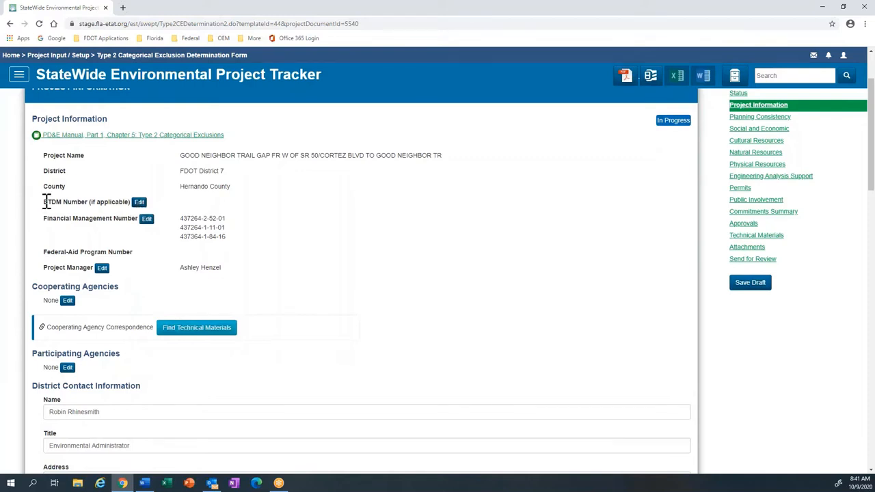
- Search the ETDM projects for "gap" and close the search without adding a project
click(139, 203)
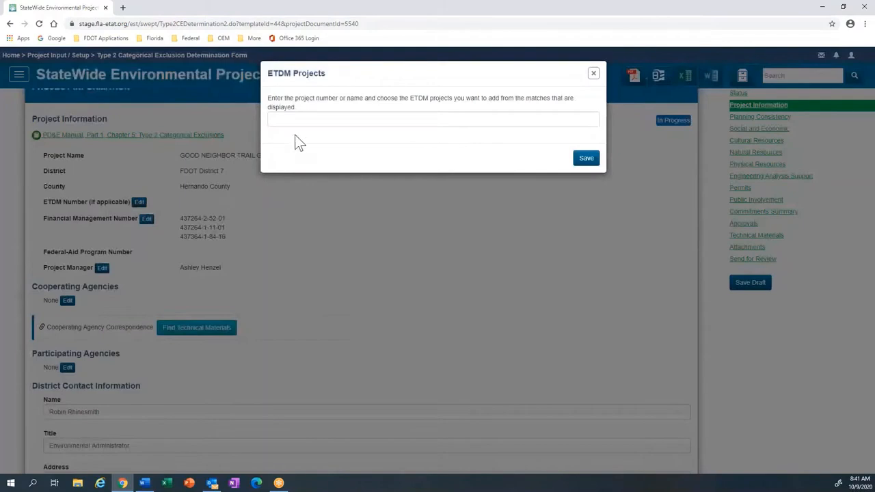
click(294, 120)
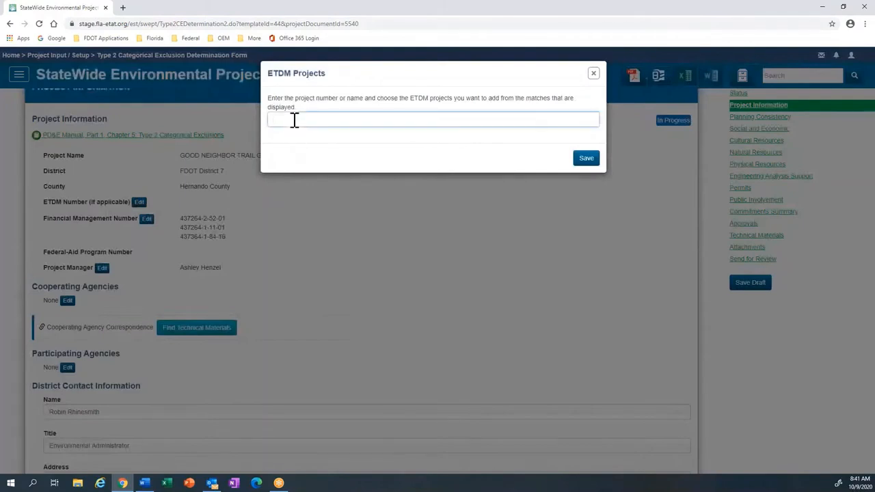
text(gap)
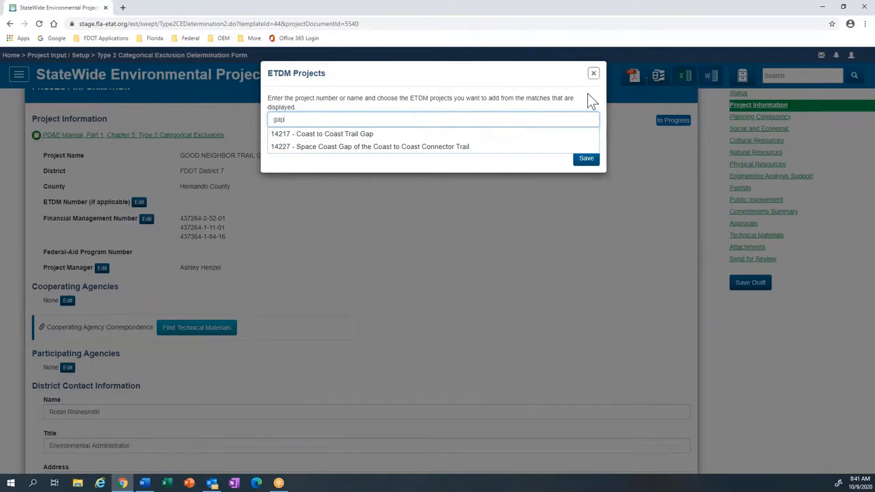
click(593, 73)
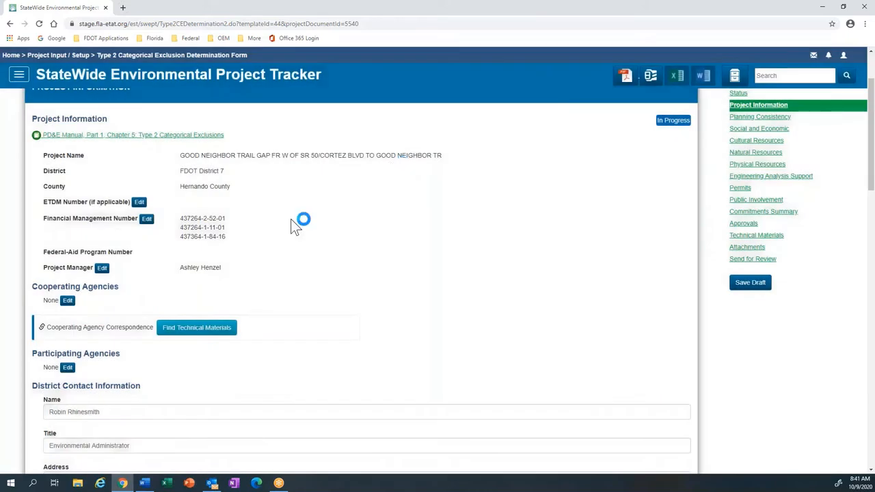
- View the related FM numbers linked to the project and close the list without changing it
scroll(291, 220, down, 1)
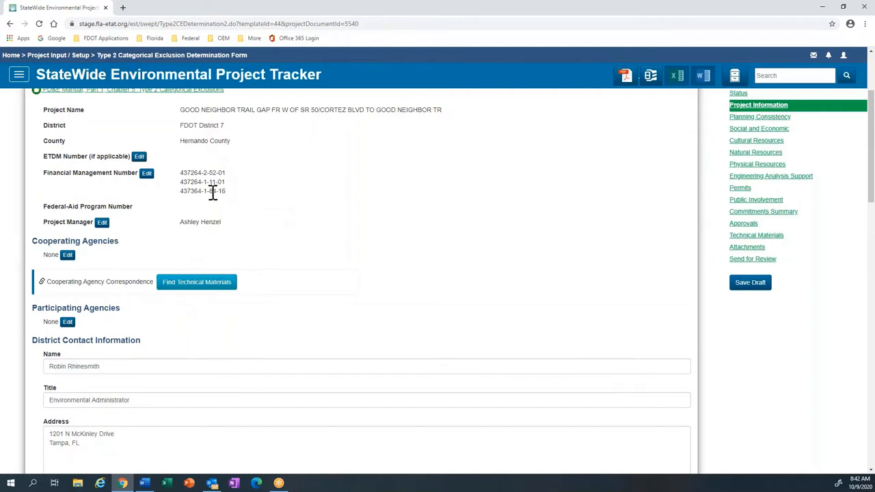
click(147, 174)
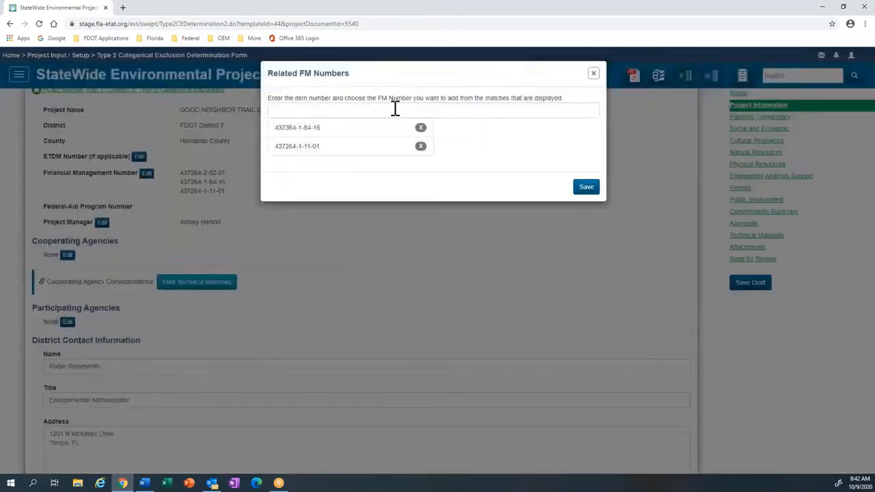
click(593, 73)
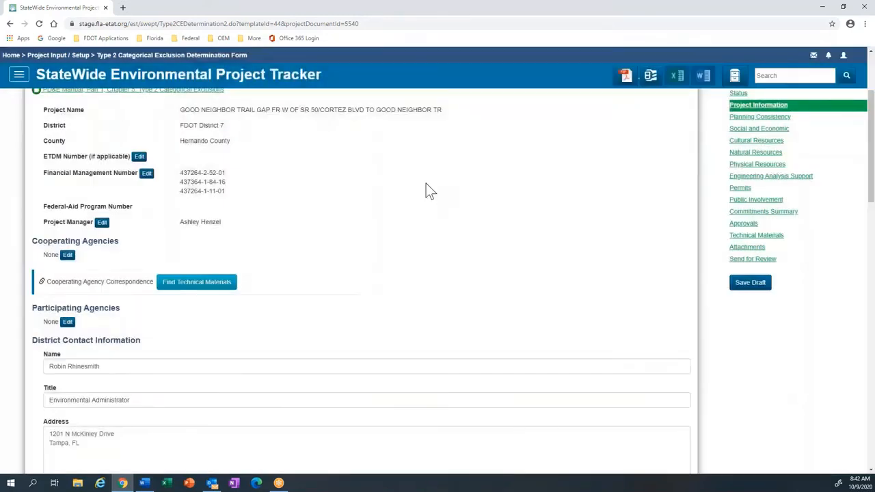
- Add US Army Corps of Engineers as a cooperating agency, remove it again, and save the empty agency list
scroll(426, 189, down, 1)
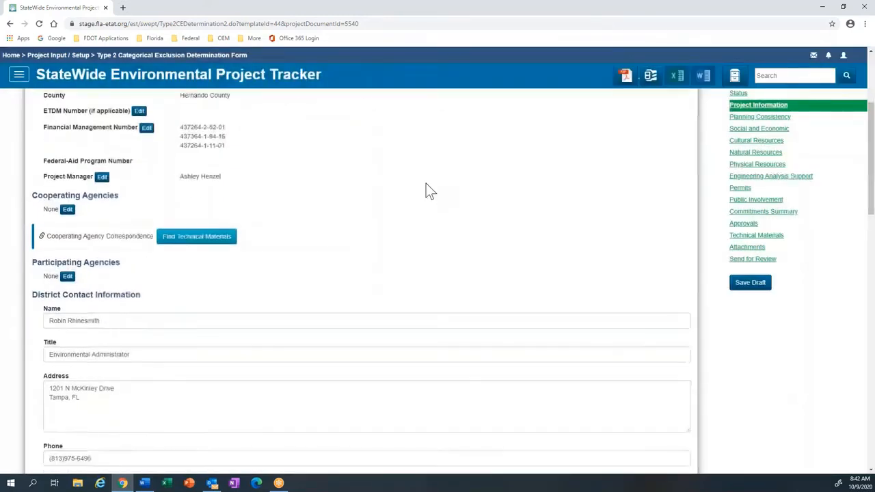
click(68, 210)
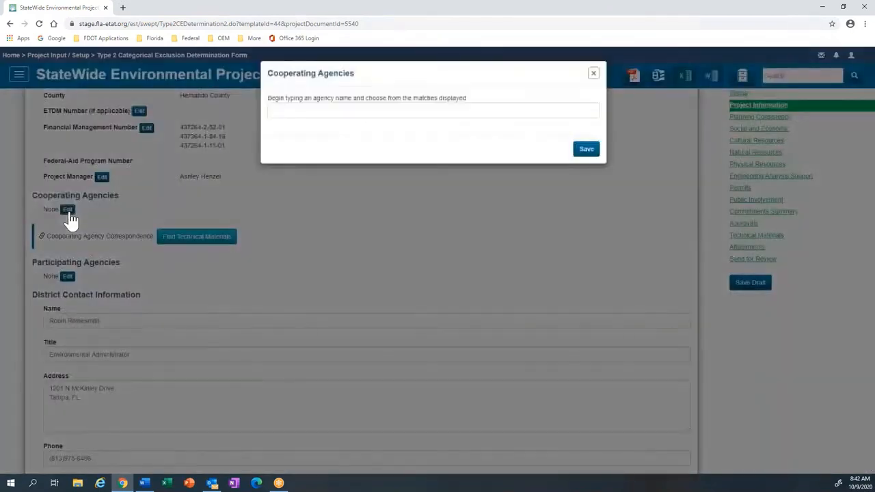
click(342, 108)
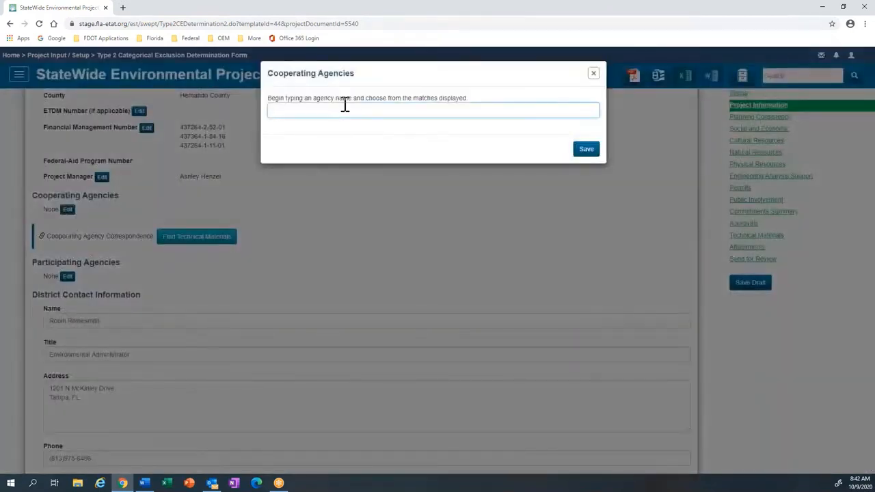
text(U)
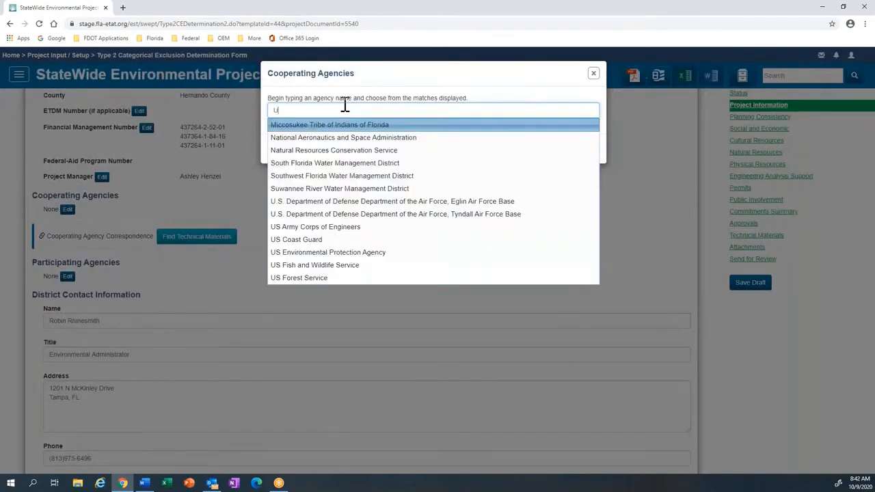
text(S)
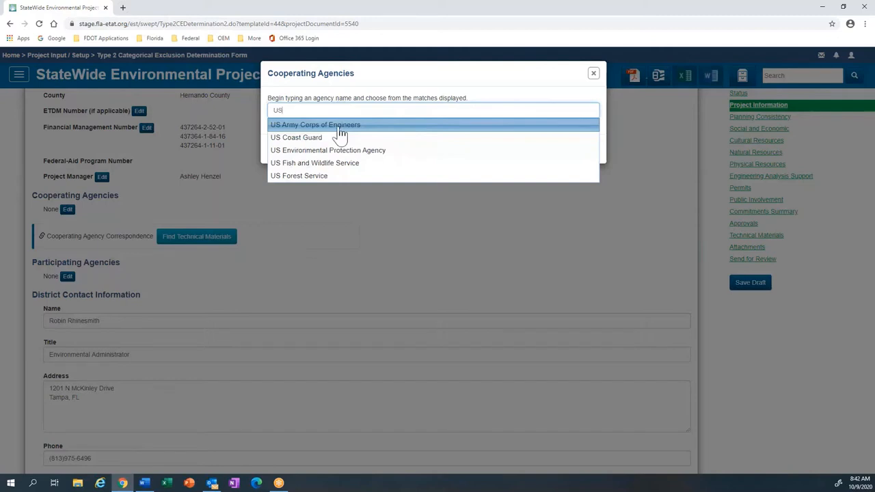
click(340, 125)
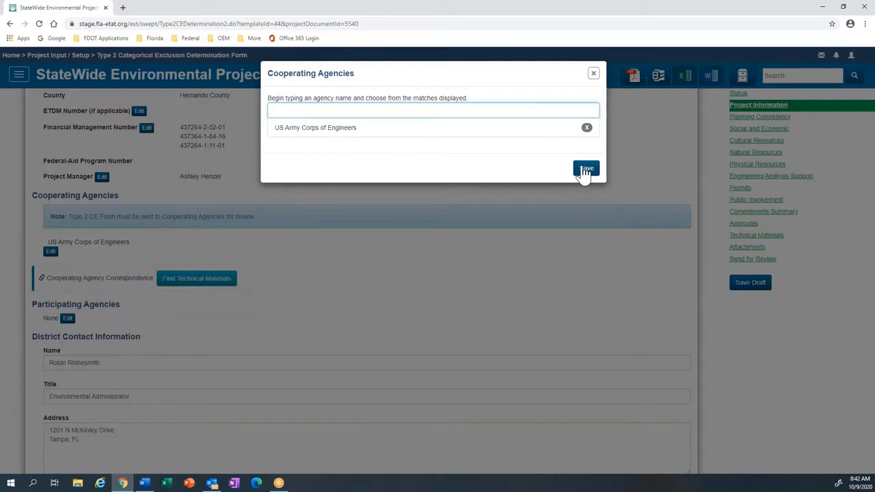
click(587, 130)
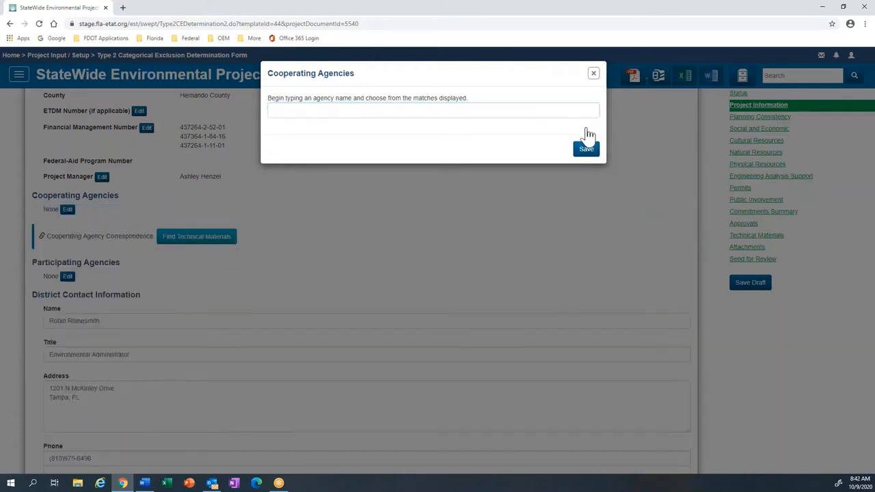
click(587, 149)
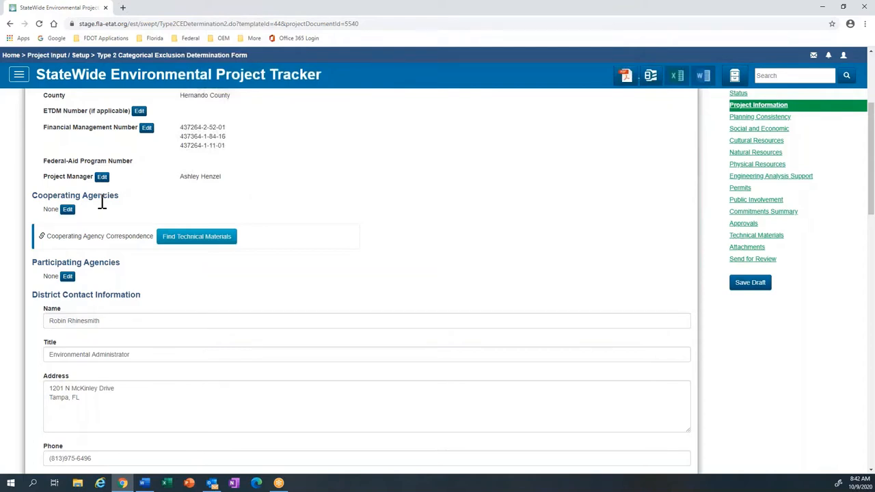
- Review the district contact's name, title, address, phone and email fields
scroll(101, 202, down, 1)
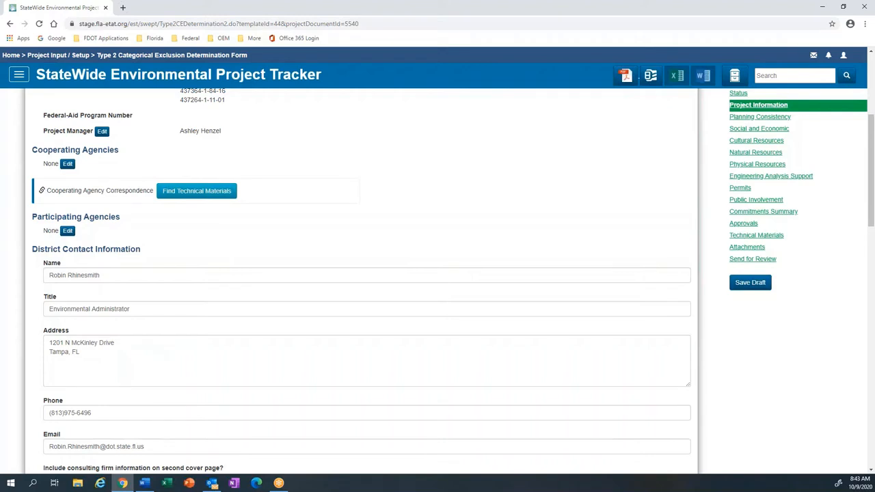
scroll(211, 198, down, 1)
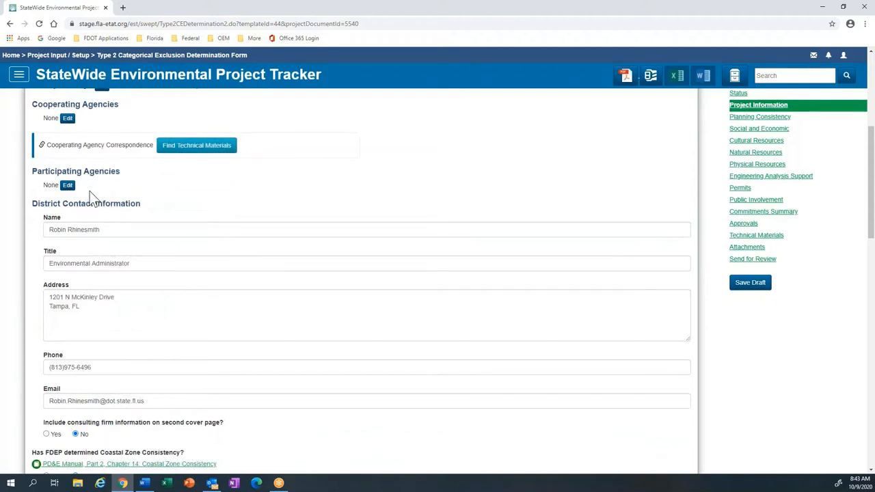
click(106, 229)
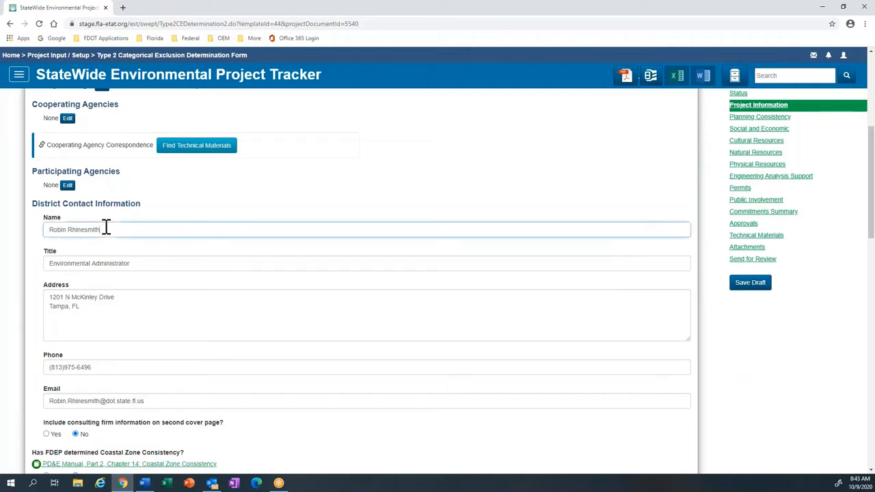
scroll(106, 229, down, 1)
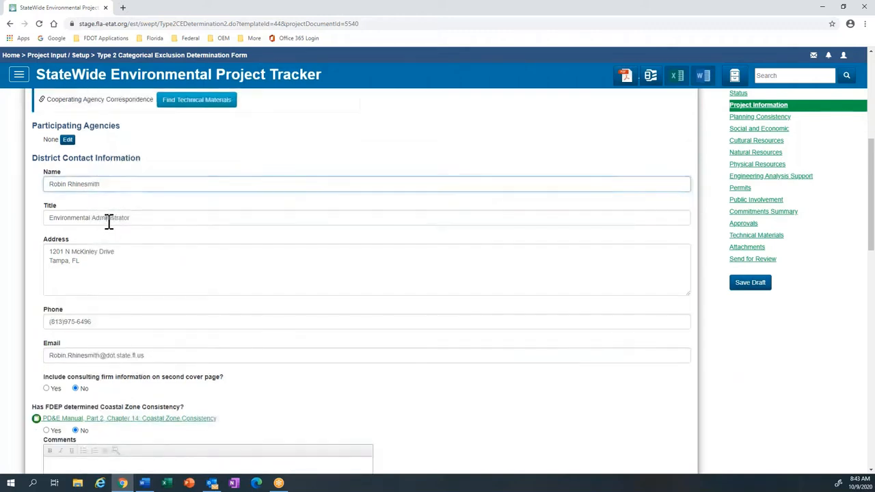
click(108, 221)
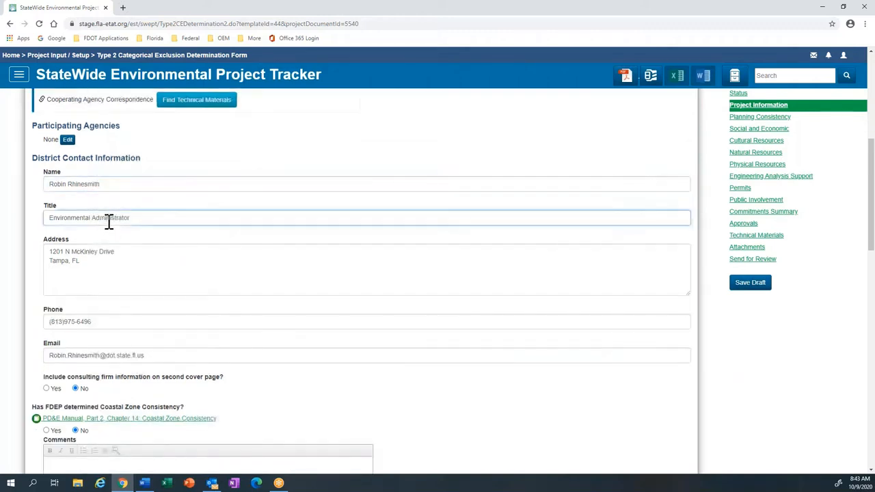
click(115, 256)
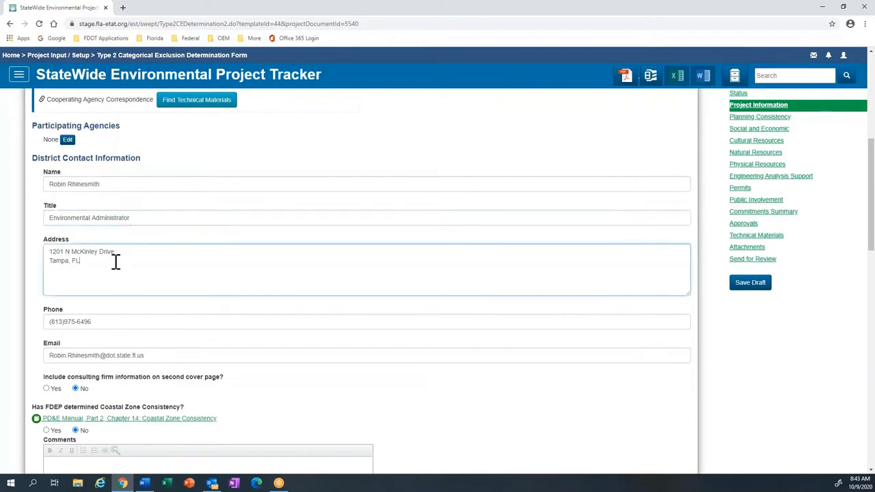
click(119, 317)
scroll(118, 317, down, 1)
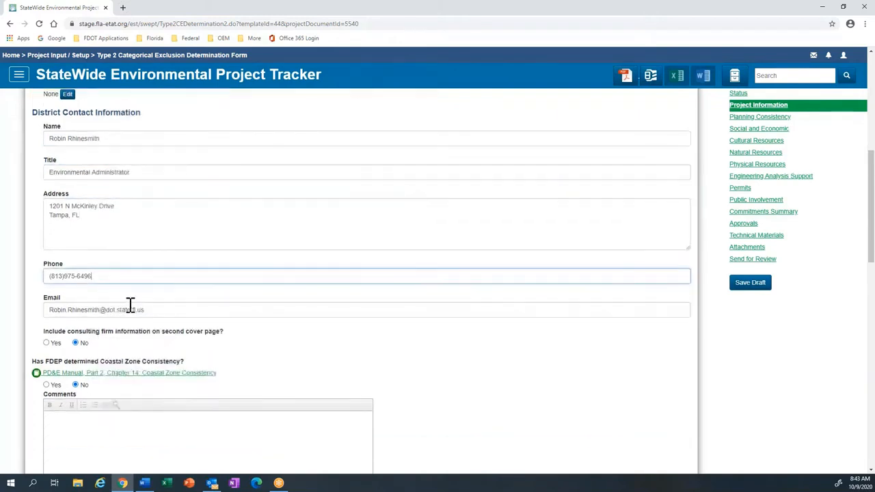
click(153, 307)
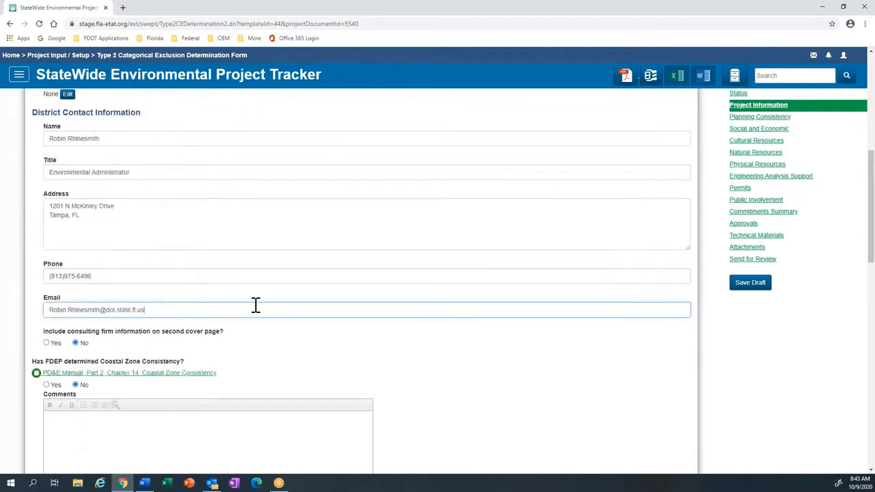
- Choose to include consulting firm information on the second cover page to see its fields, and return the answer to No
scroll(256, 305, down, 1)
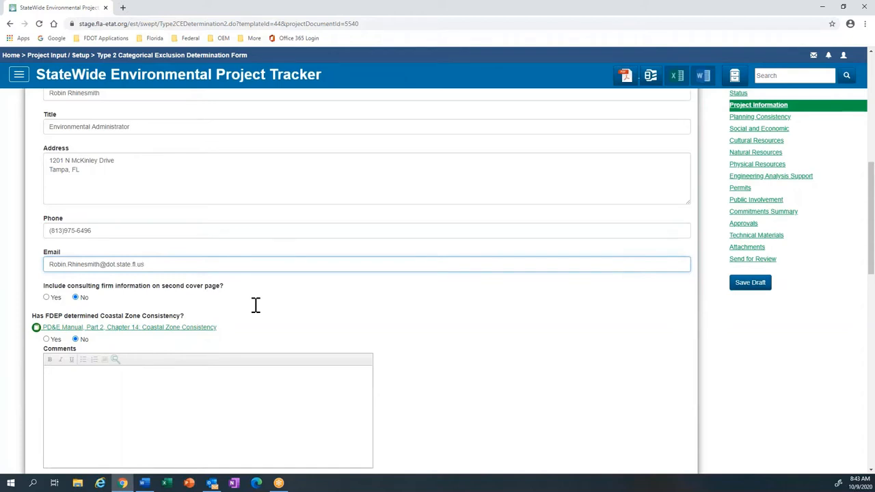
scroll(256, 305, down, 1)
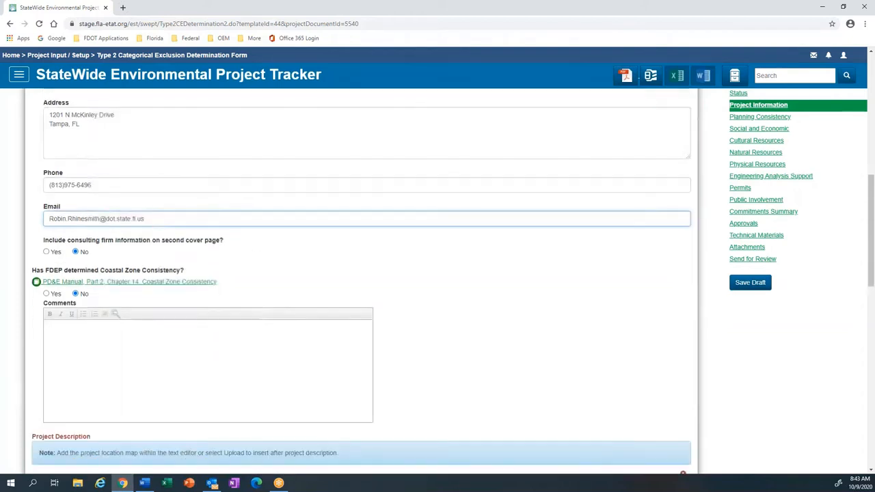
click(45, 253)
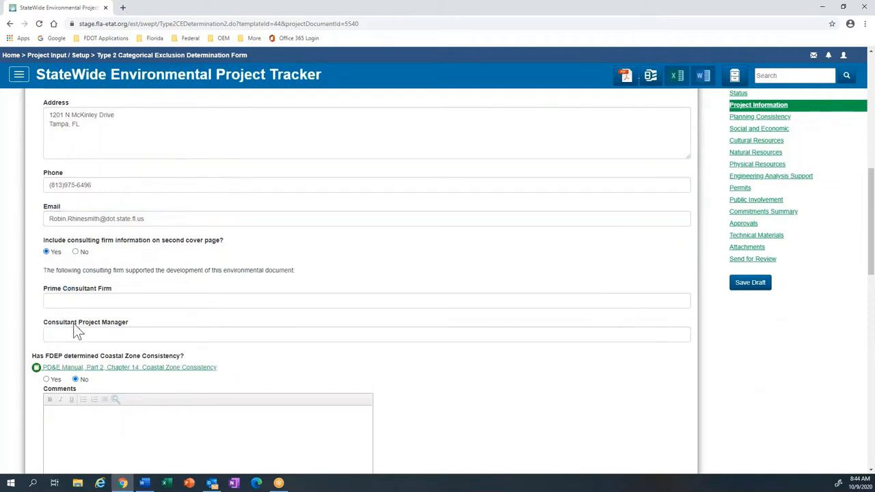
click(75, 252)
- Answer Yes to the FDEP Coastal Zone Consistency question to see its standard statement, and switch the answer back to No
scroll(211, 266, down, 1)
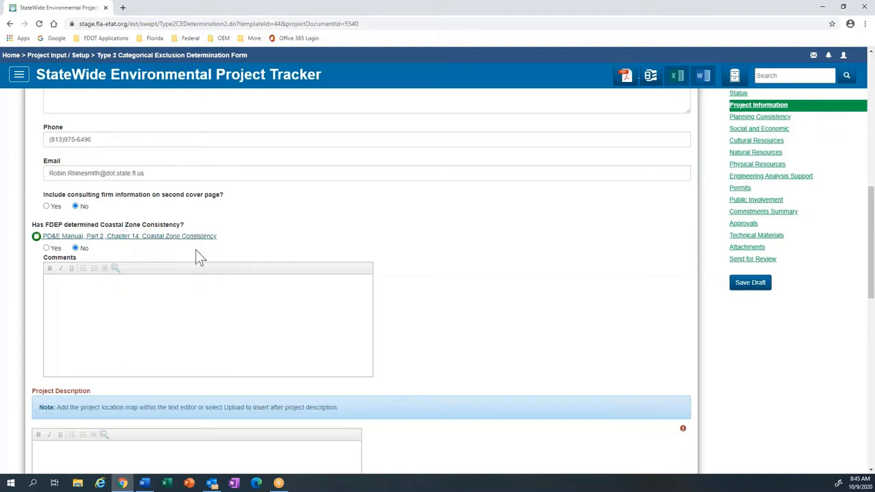
click(47, 249)
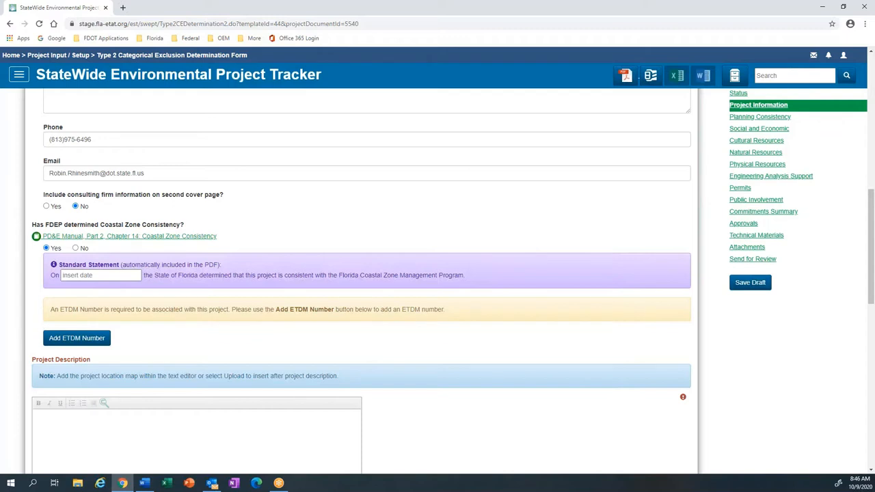
click(76, 248)
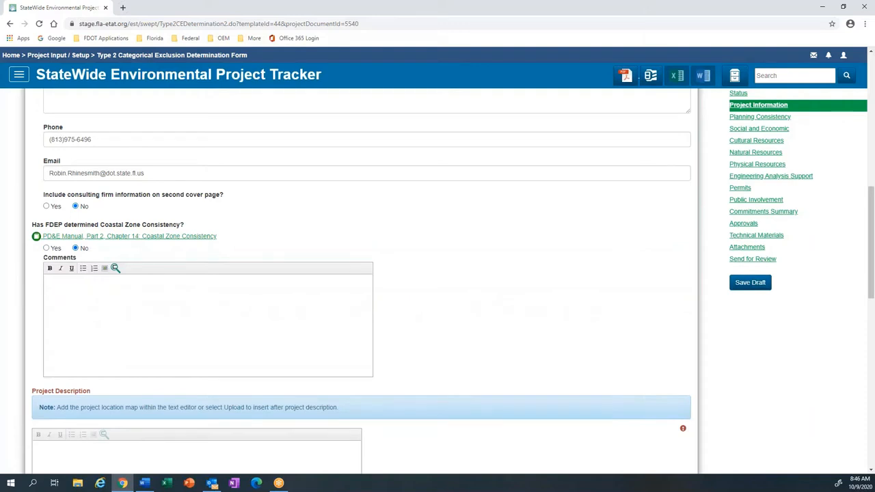
- Enter "There are no Coastal Barrier Resources in the project area." as the Coastal Zone Consistency comment
key(alt+Tab)
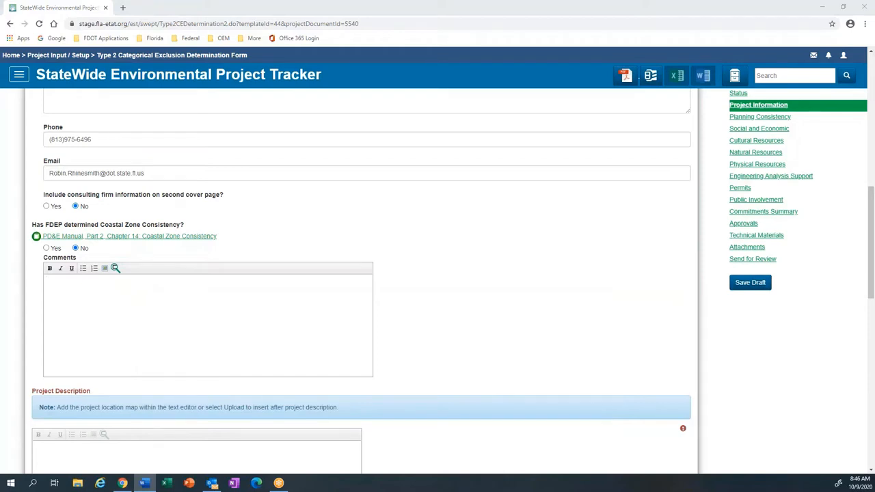
click(206, 288)
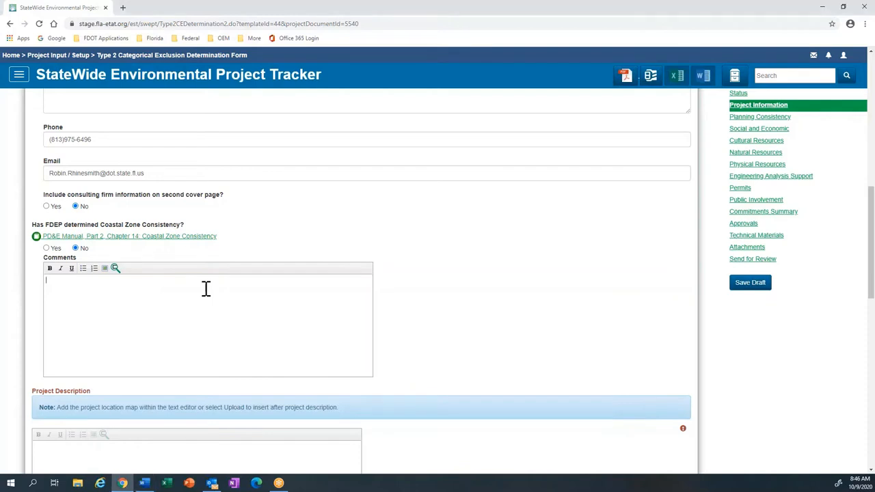
text(There are no Coastal Barrier Resources in the project area.)
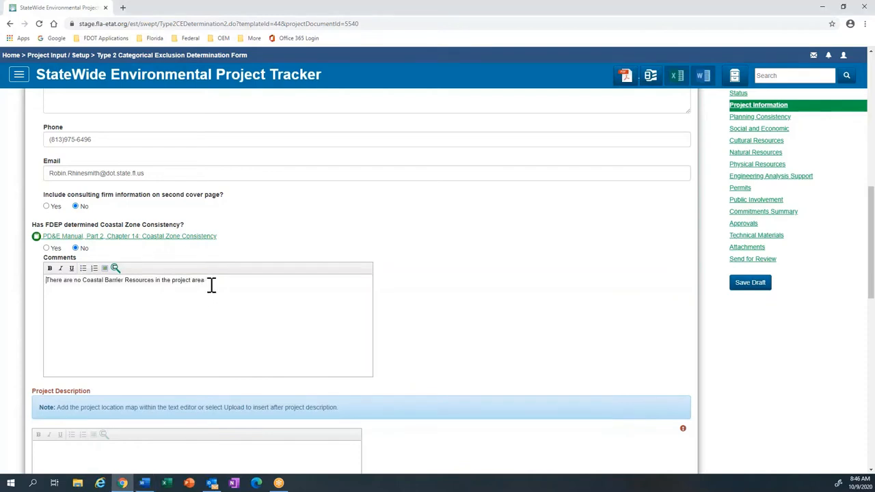
- Fill the Project Description with the Good Neighbor Trail text copied from the Word document and make "Figure 1-1" bold
scroll(211, 285, down, 3)
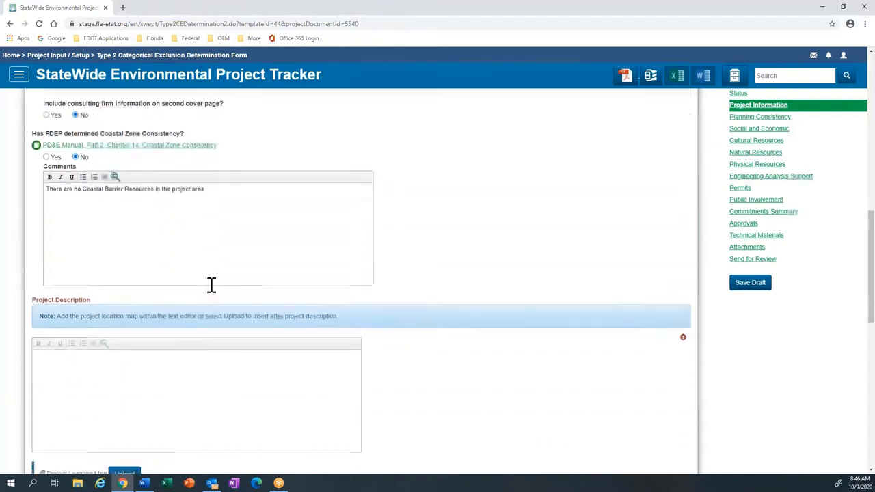
scroll(211, 285, down, 1)
scroll(208, 284, down, 1)
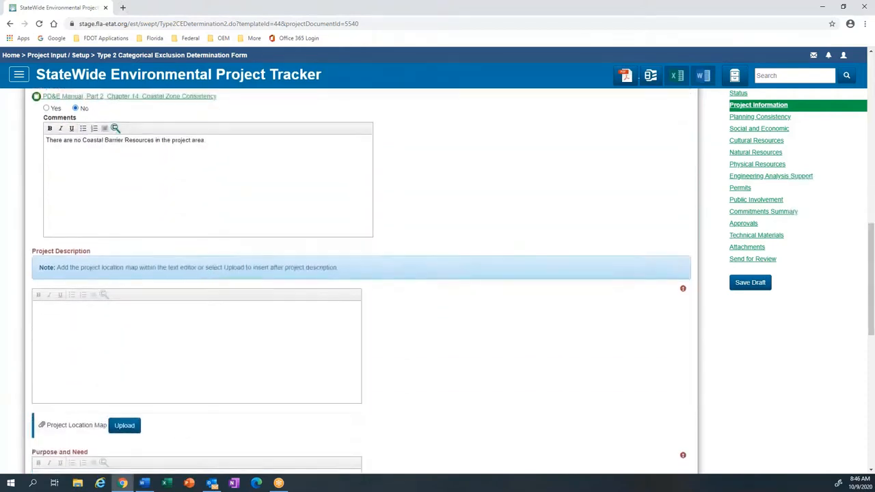
click(204, 283)
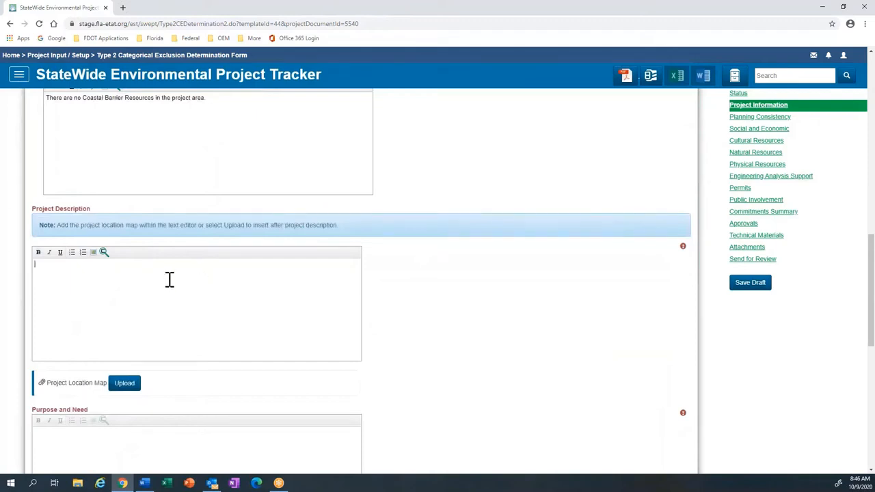
click(144, 483)
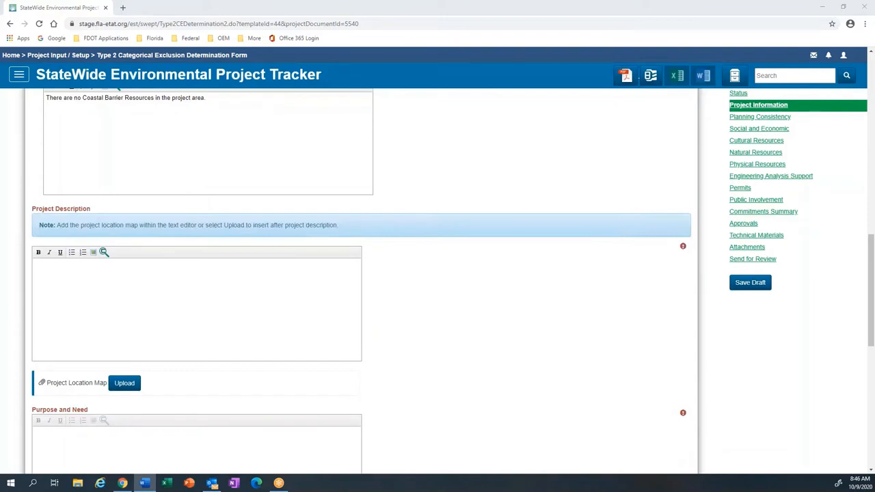
click(136, 288)
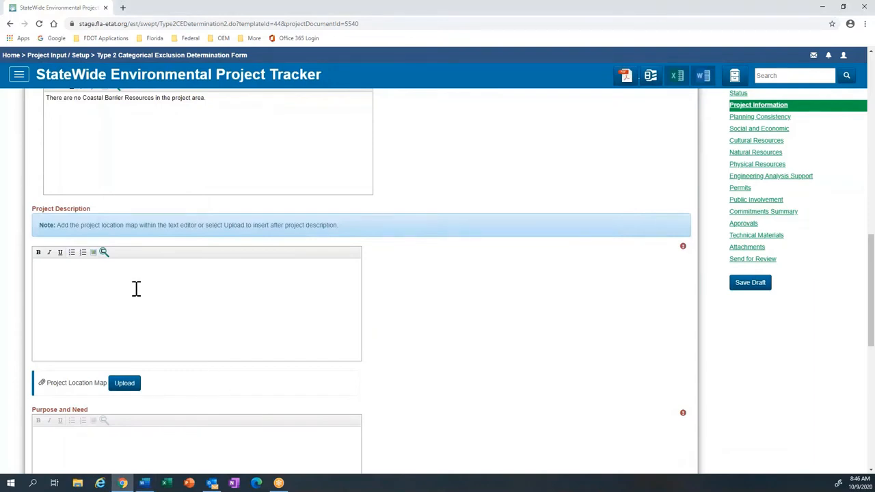
key(ctrl+v)
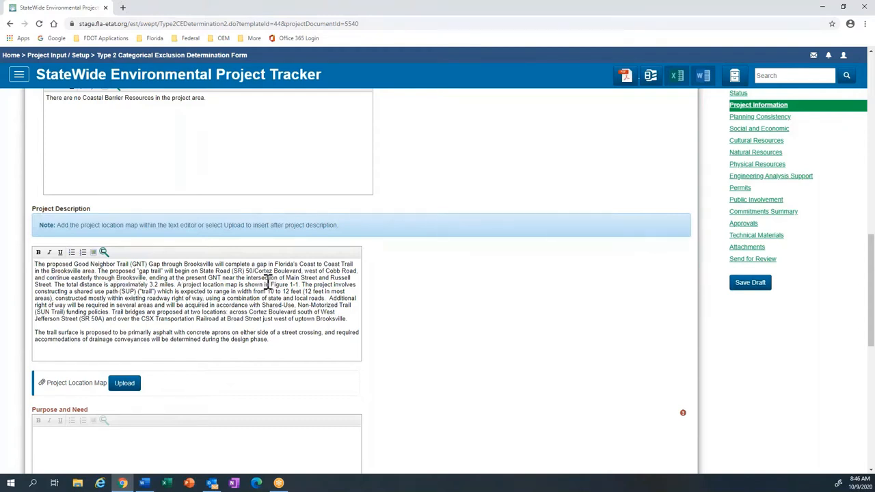
drag(272, 284, 300, 283)
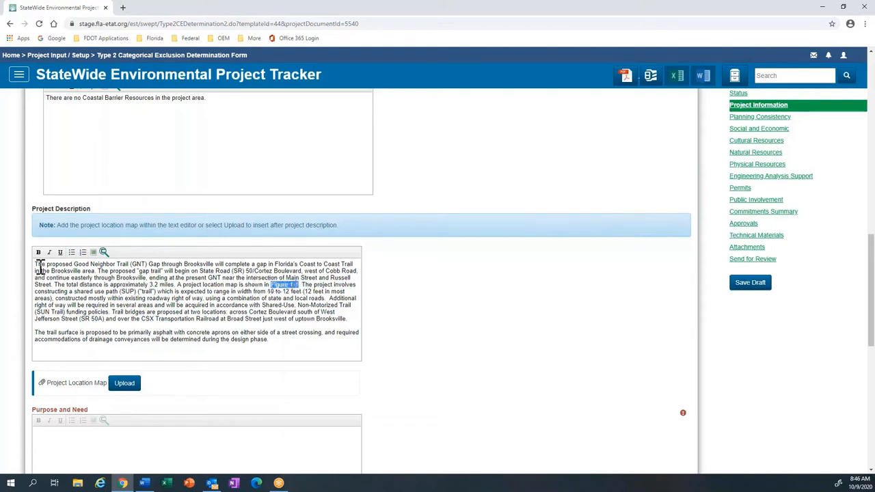
click(38, 253)
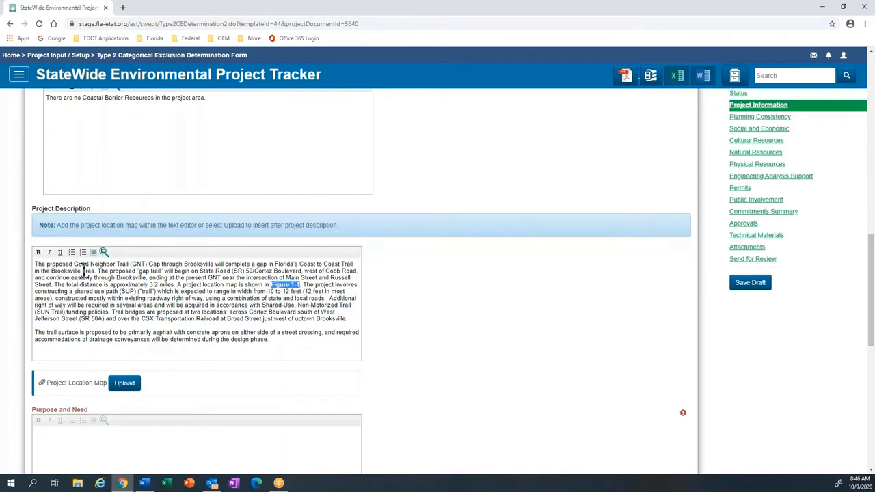
- Insert the recently used field photo on a new line between the two Project Description paragraphs and check its placement
click(109, 327)
key(Return)
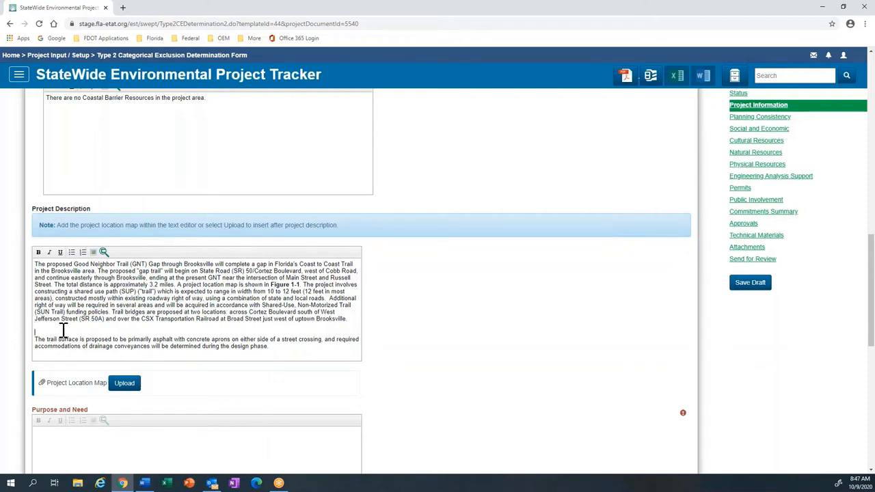
click(93, 252)
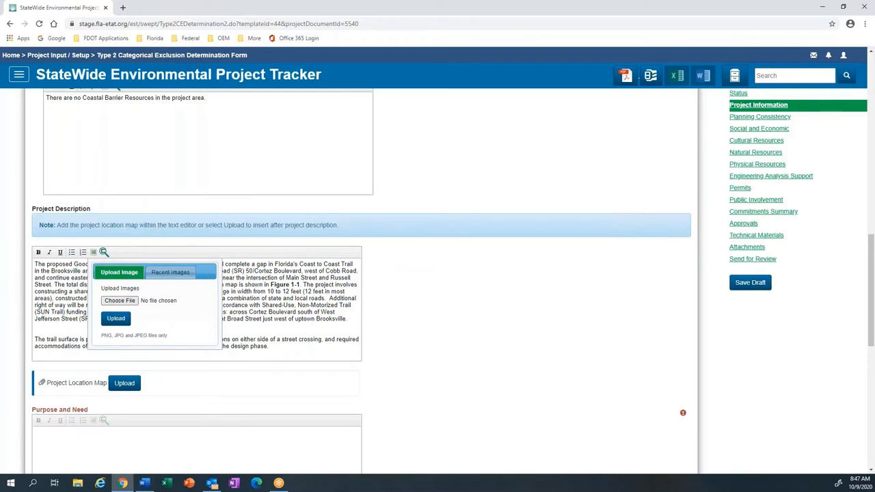
click(170, 272)
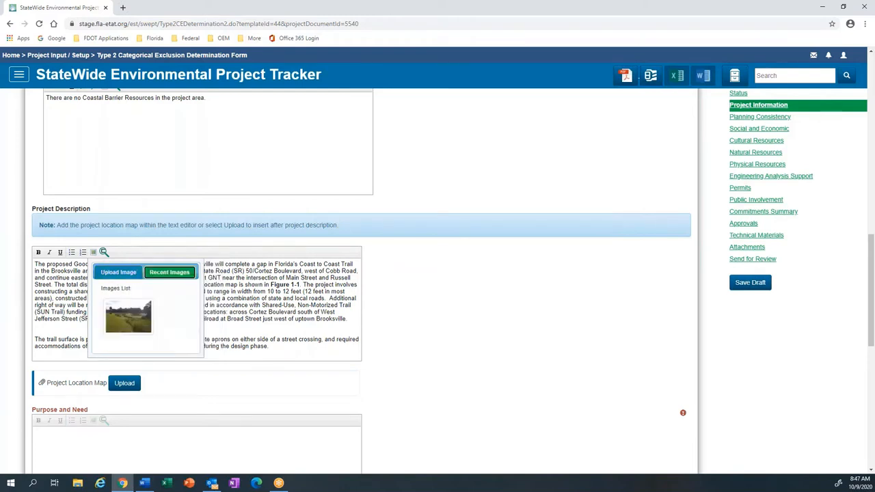
click(142, 335)
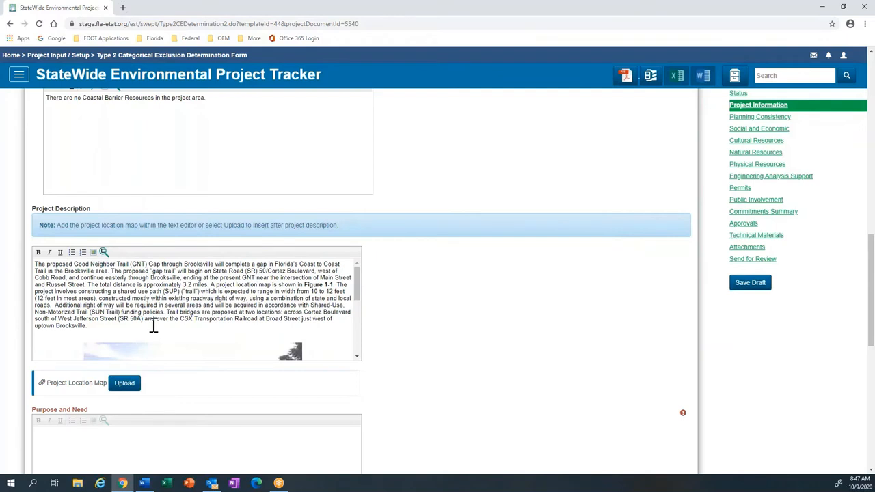
scroll(153, 326, down, 1)
scroll(153, 324, down, 3)
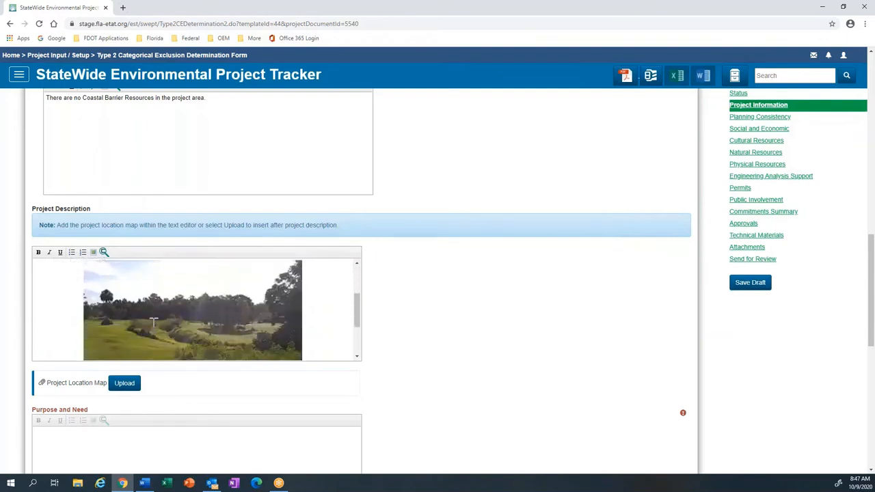
scroll(153, 324, down, 1)
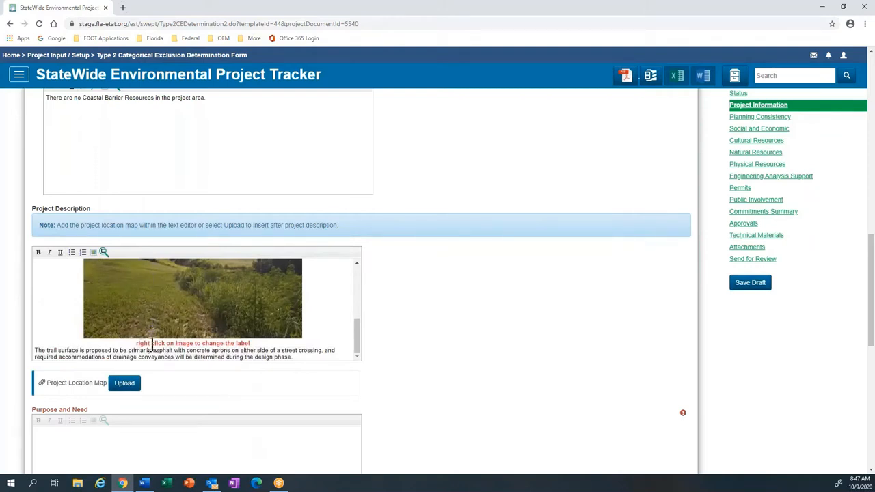
scroll(156, 322, up, 3)
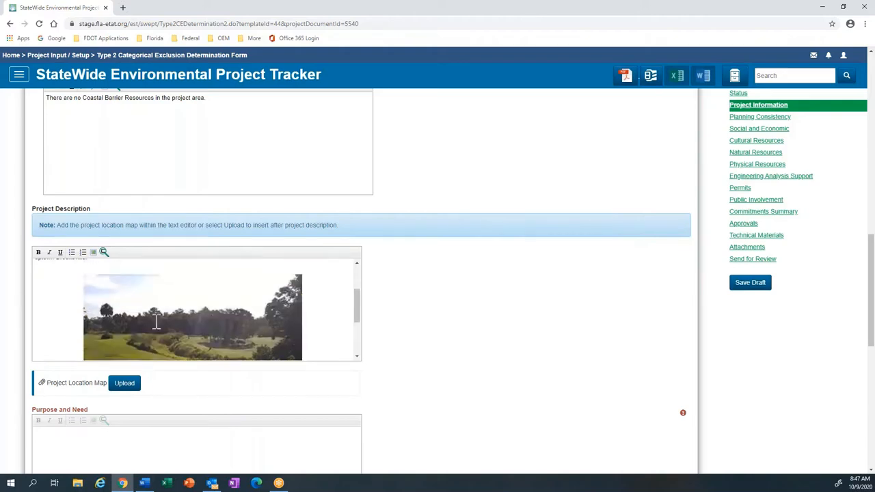
scroll(155, 321, down, 3)
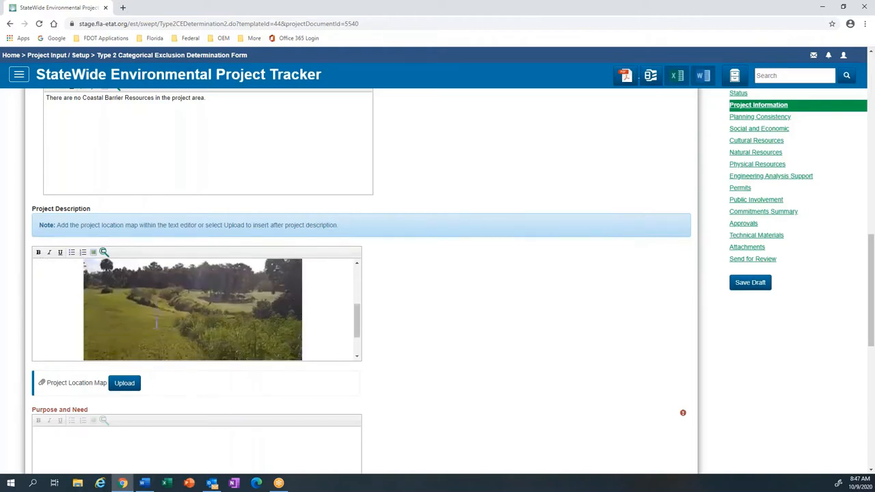
- Open the inserted photo's properties and replace its label with "Trail Vicinity"
double_click(155, 322)
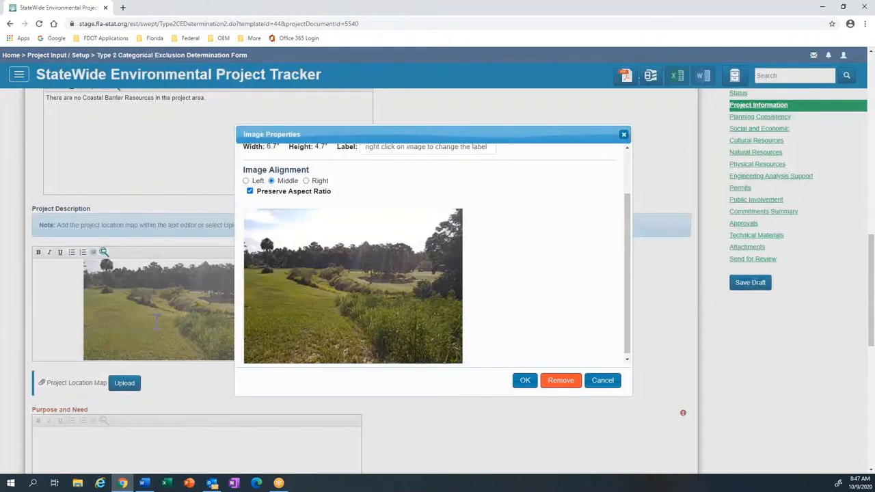
scroll(355, 269, up, 1)
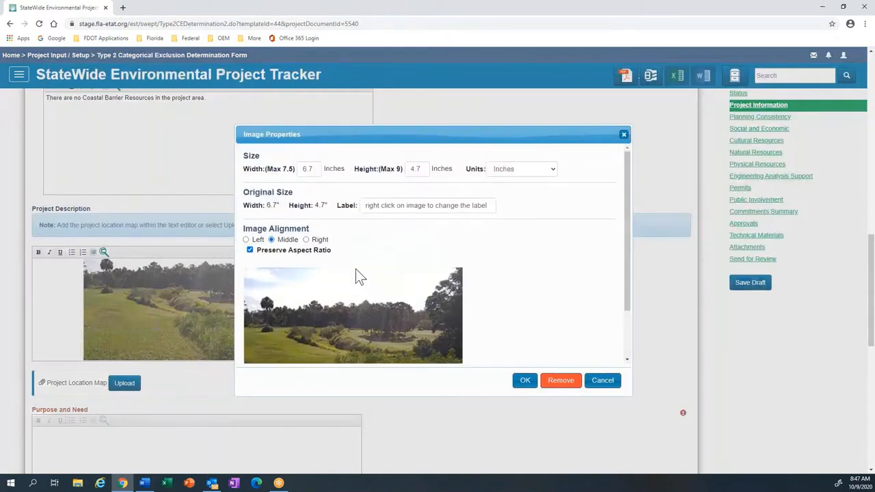
scroll(356, 269, up, 1)
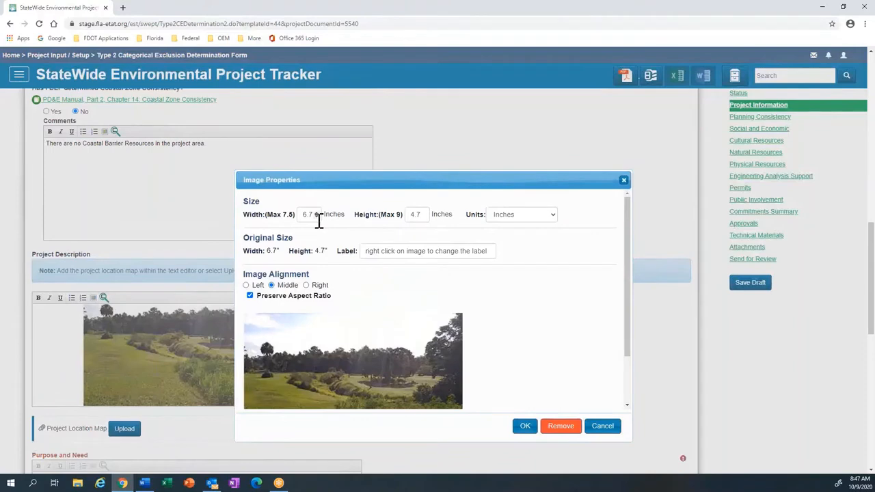
drag(366, 252, 492, 252)
key(BackSpace)
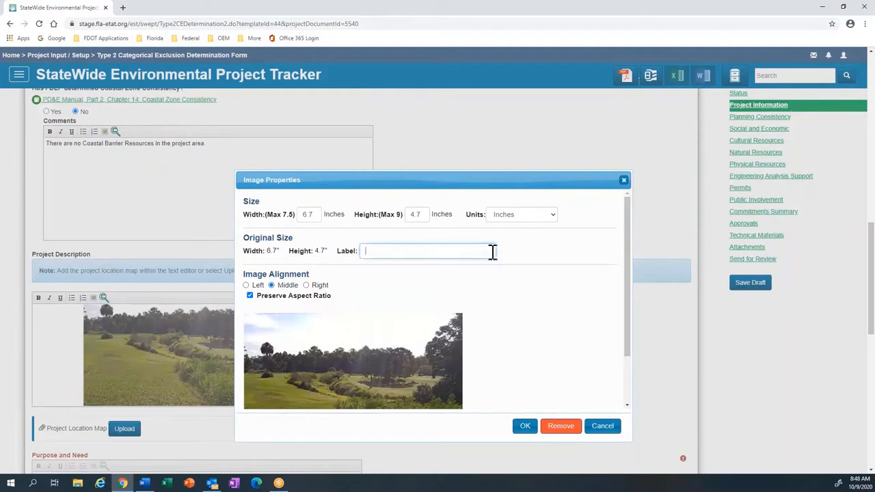
text(Trail Vicinity)
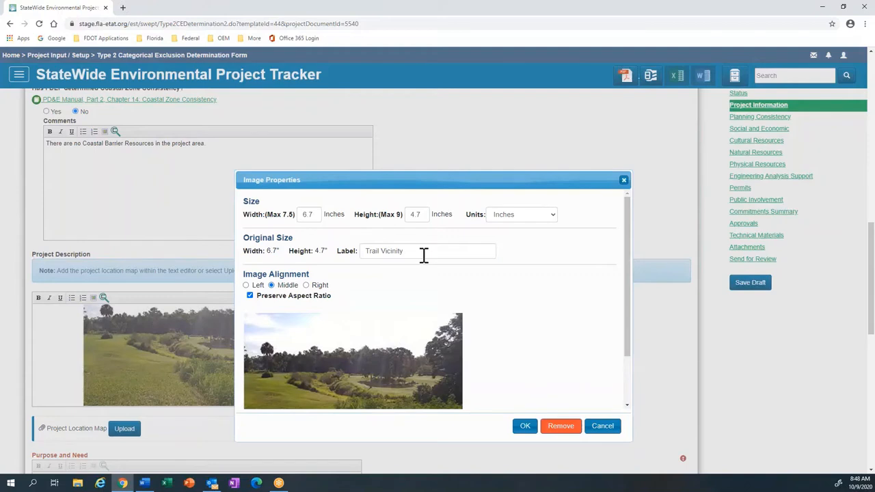
- Reduce the photo's width to about 6 inches with the aspect ratio preserved, and apply the image properties
scroll(417, 276, down, 1)
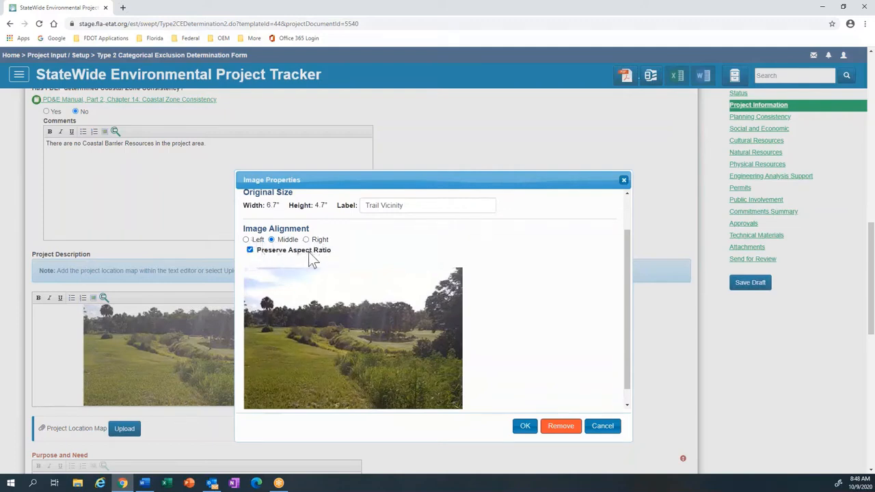
scroll(308, 252, down, 1)
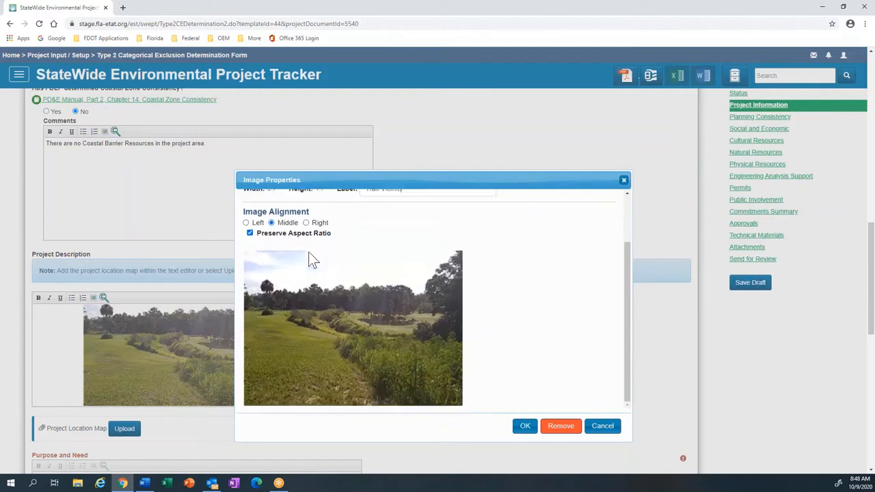
scroll(308, 252, up, 3)
scroll(308, 251, up, 1)
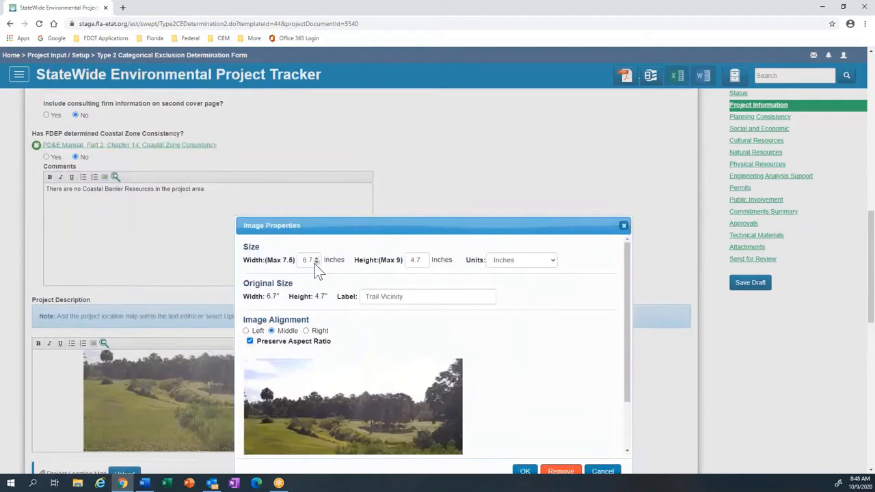
click(316, 263)
click(315, 263)
click(316, 263)
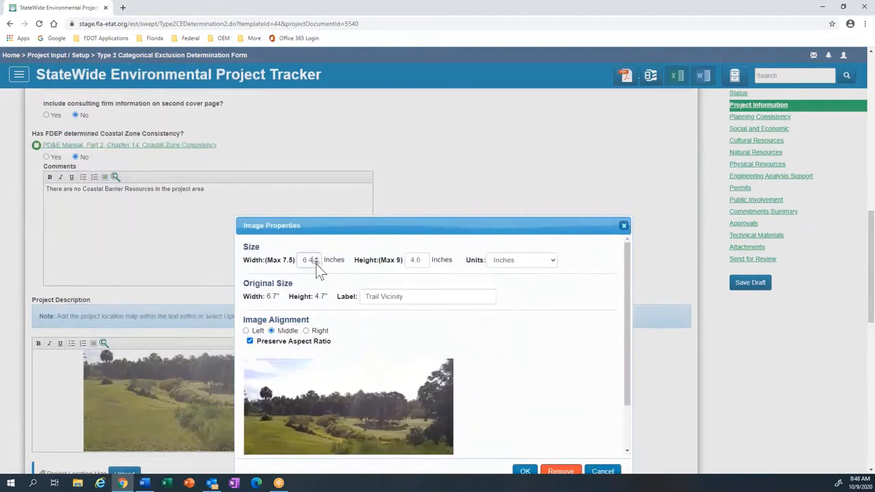
click(315, 263)
click(316, 263)
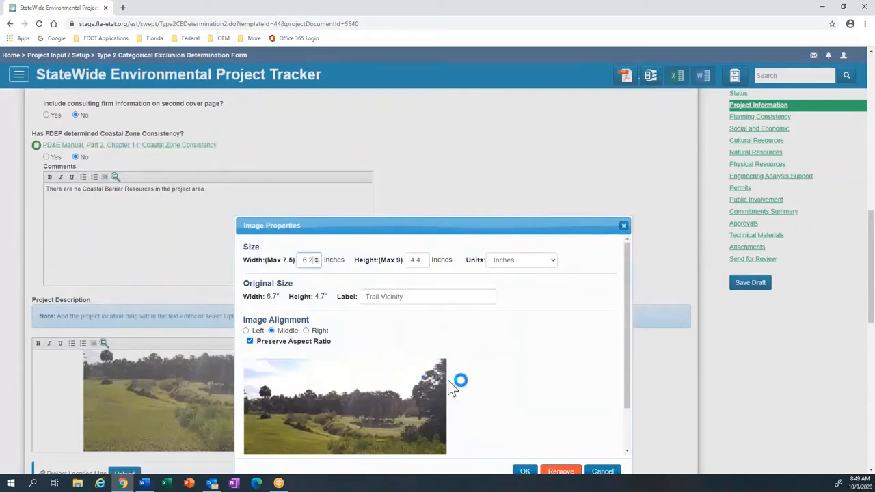
click(315, 263)
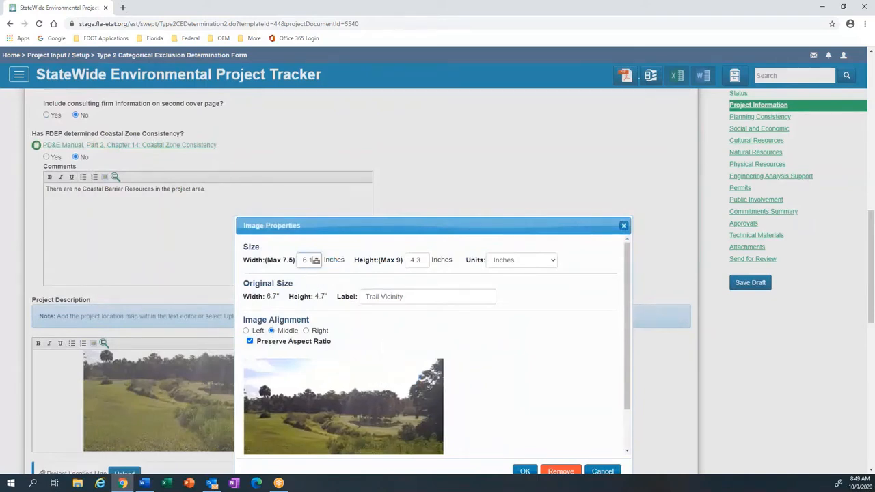
scroll(433, 362, down, 2)
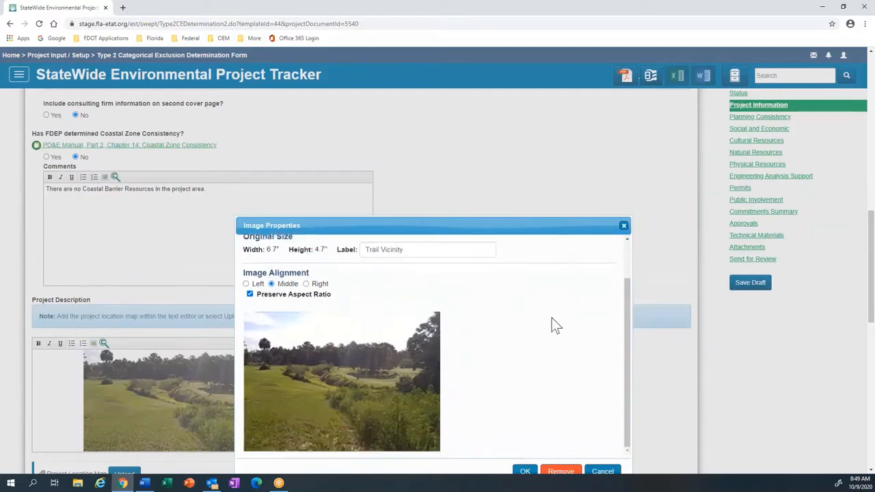
scroll(557, 316, down, 1)
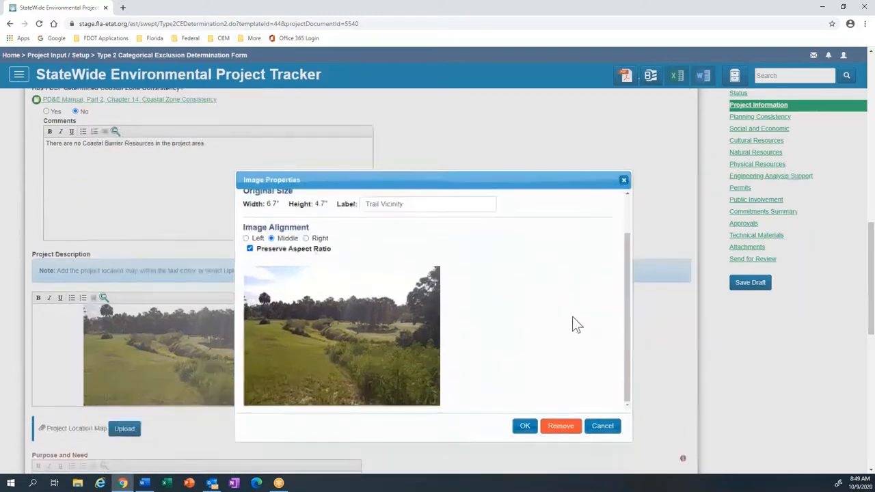
click(525, 428)
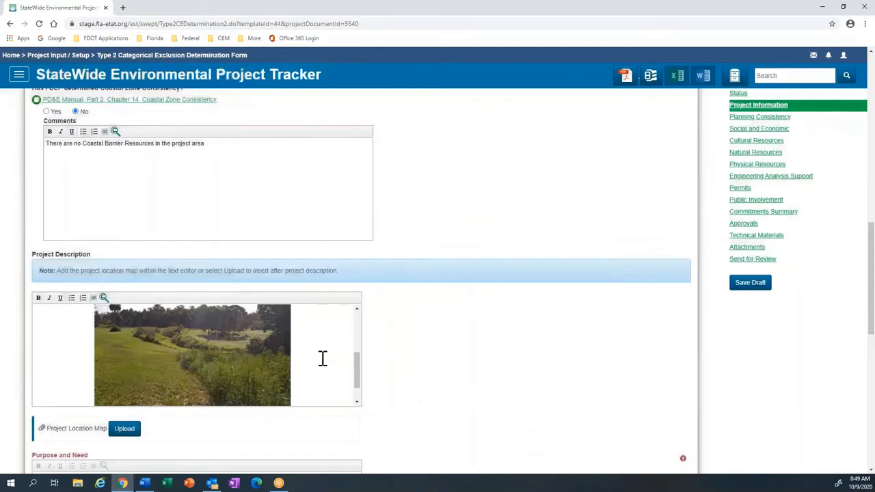
- Add a blank line between the photo's caption and the trail surface paragraph in the Project Description
scroll(323, 358, down, 1)
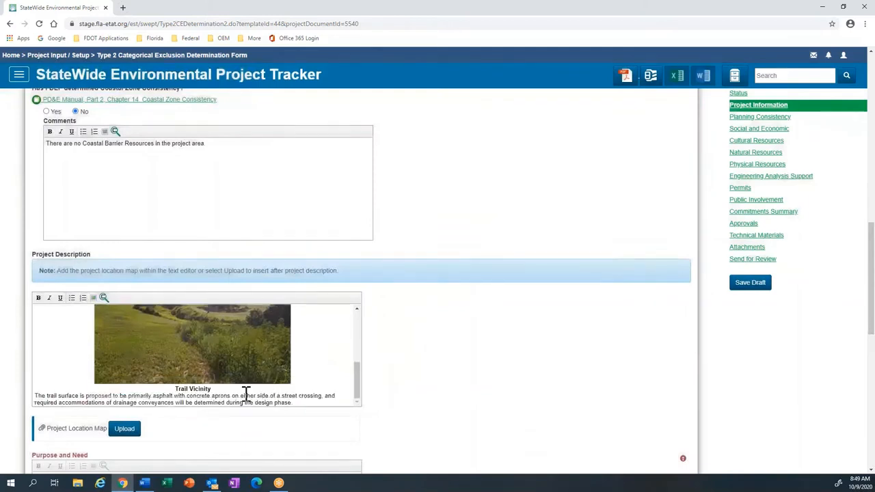
click(34, 395)
key(Return)
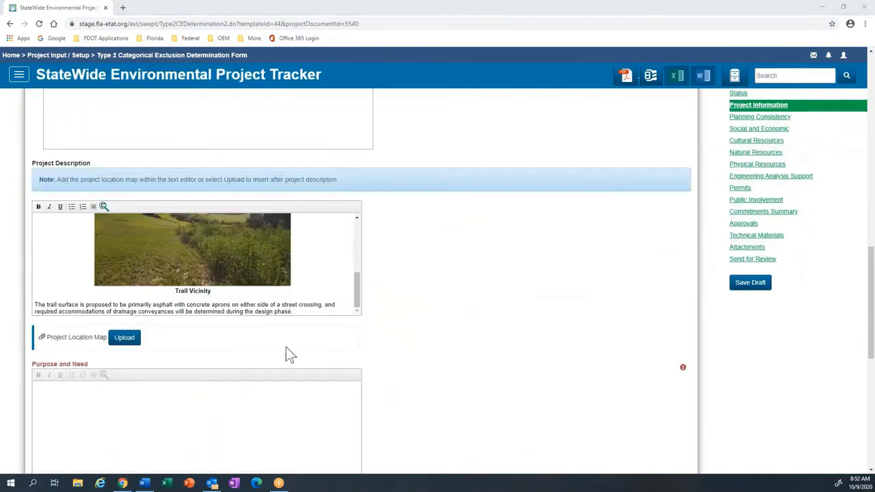
click(125, 339)
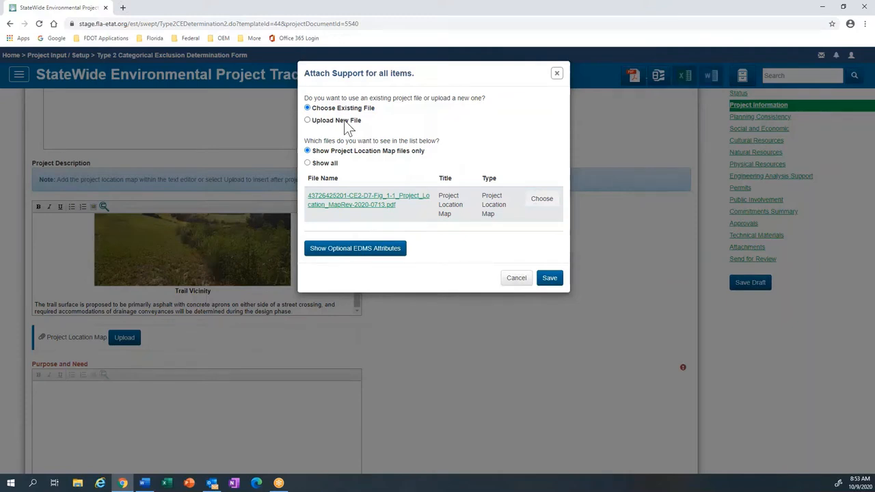
click(533, 202)
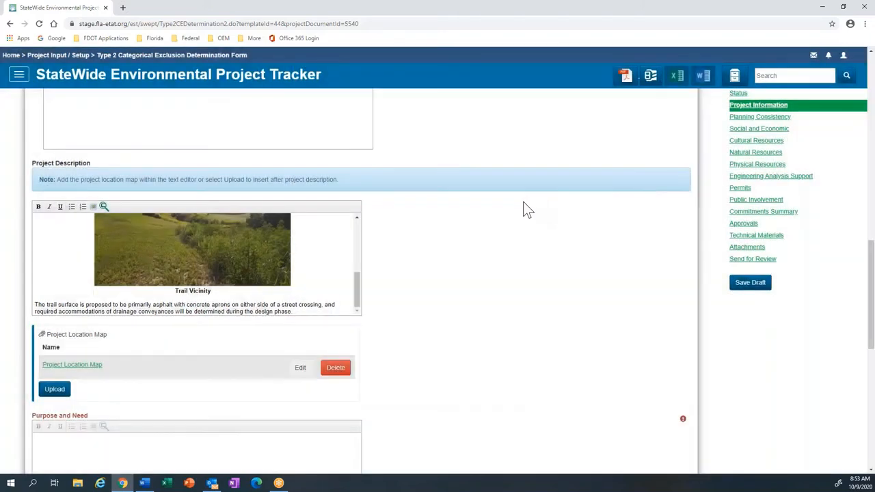
scroll(527, 208, down, 1)
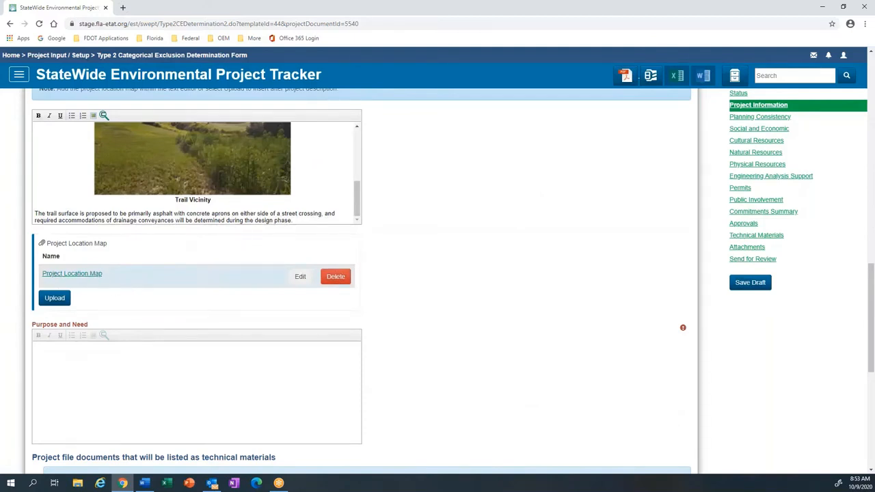
scroll(66, 231, up, 1)
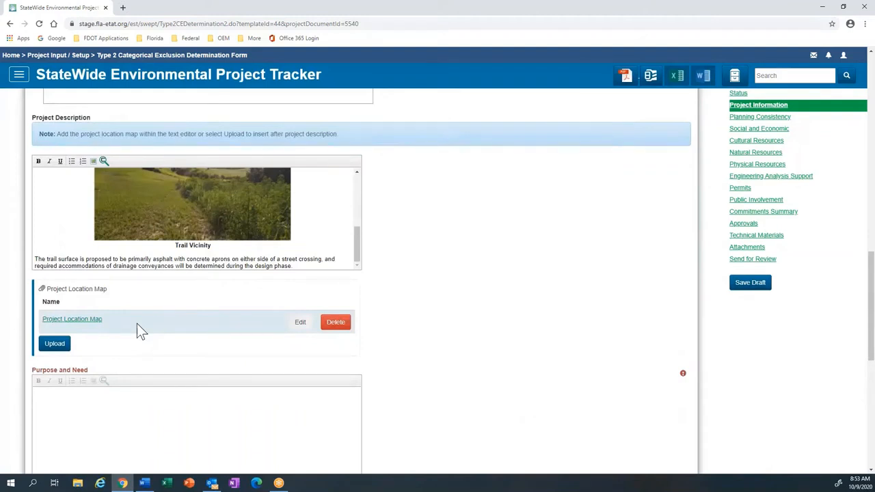
scroll(136, 324, up, 1)
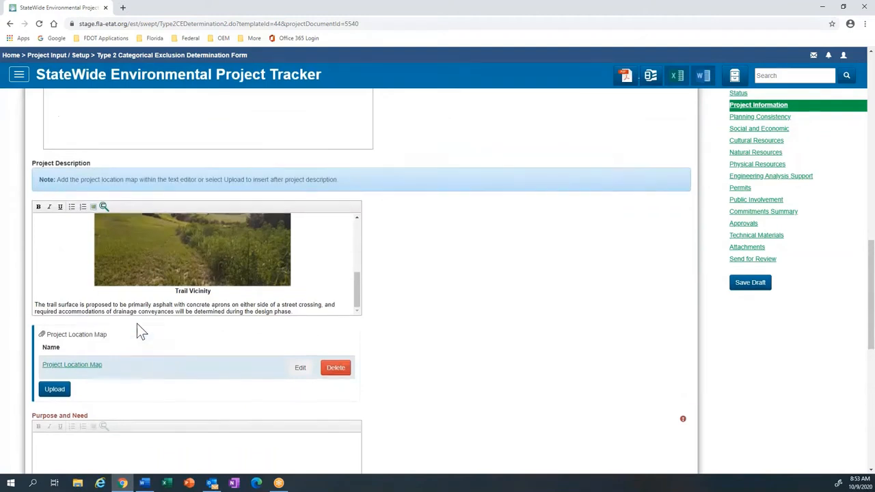
- Paste the copied purpose and plan consistency text into the Purpose and Need field
scroll(137, 329, down, 3)
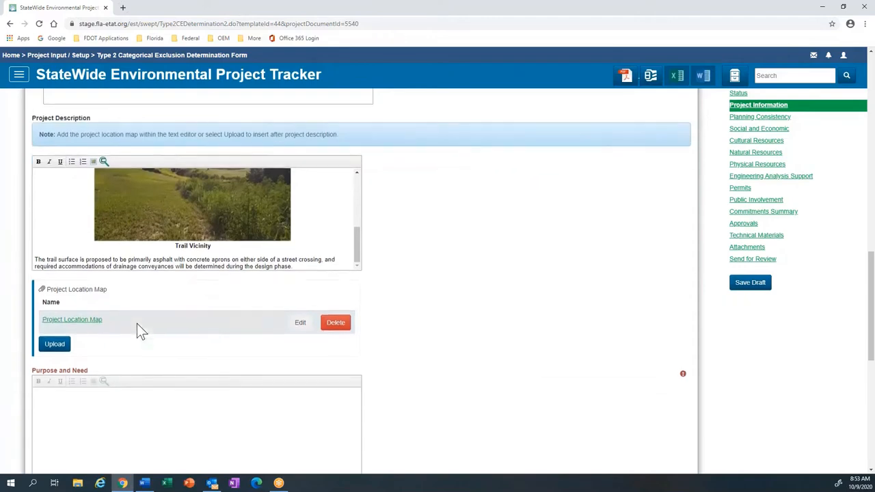
scroll(123, 318, down, 3)
click(112, 172)
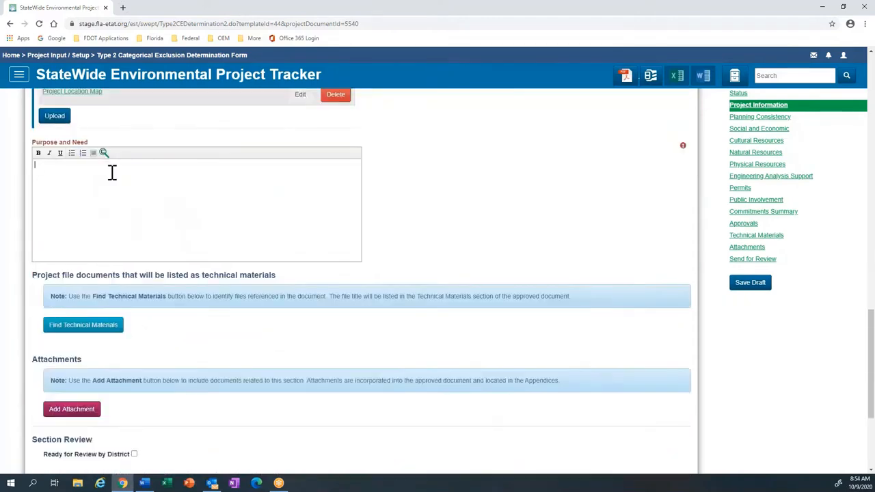
right_click(112, 173)
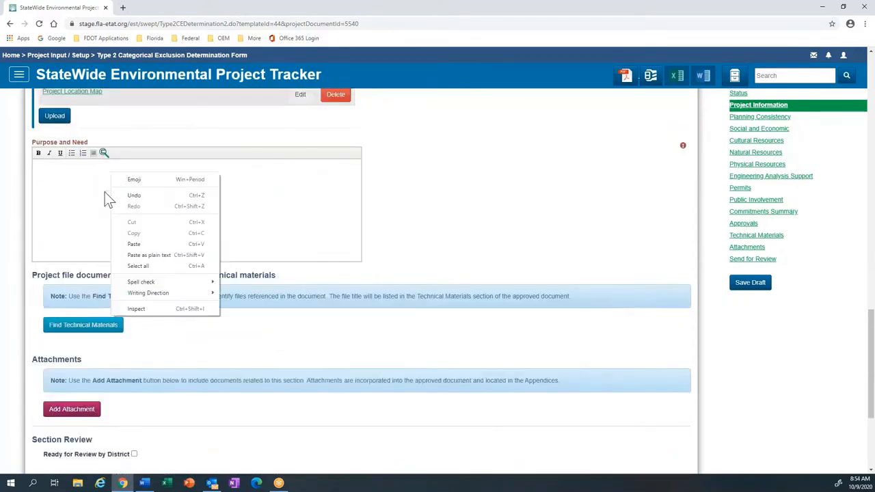
click(128, 241)
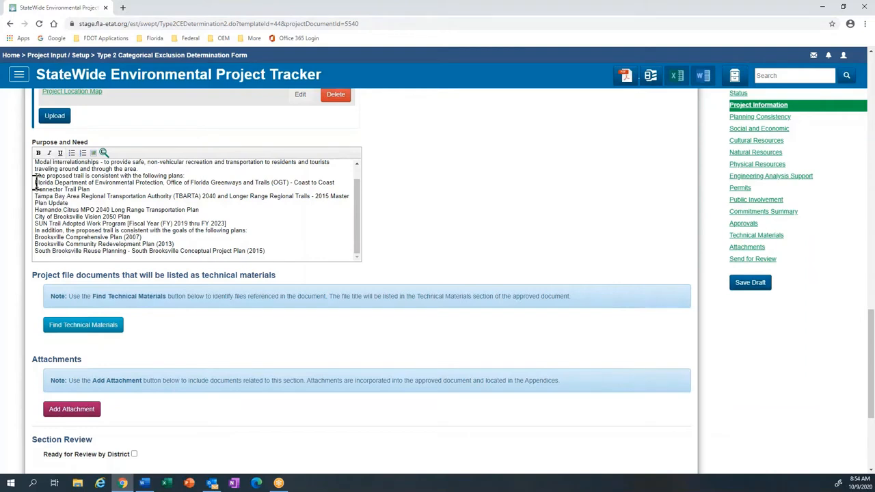
- Format the Purpose and Need lines from the Florida Department of Environmental Protection entry through South Brooksville Reuse Planning as a bulleted list
drag(35, 181, 347, 267)
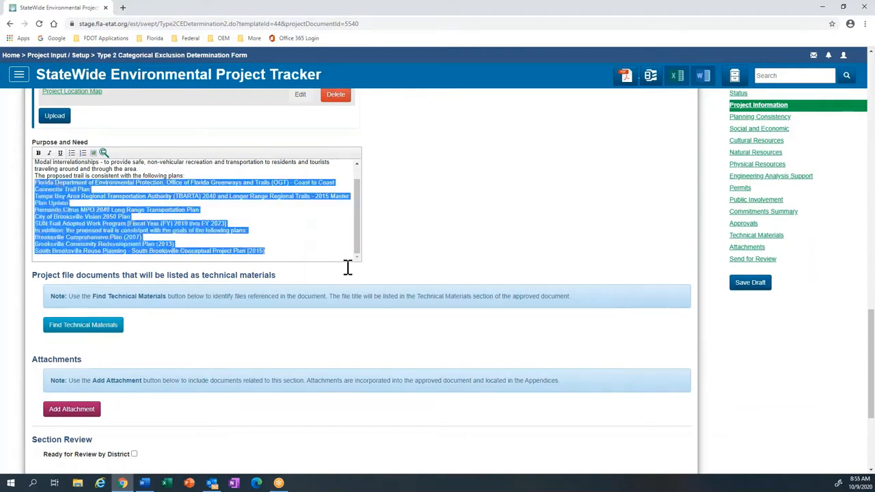
click(72, 153)
click(108, 174)
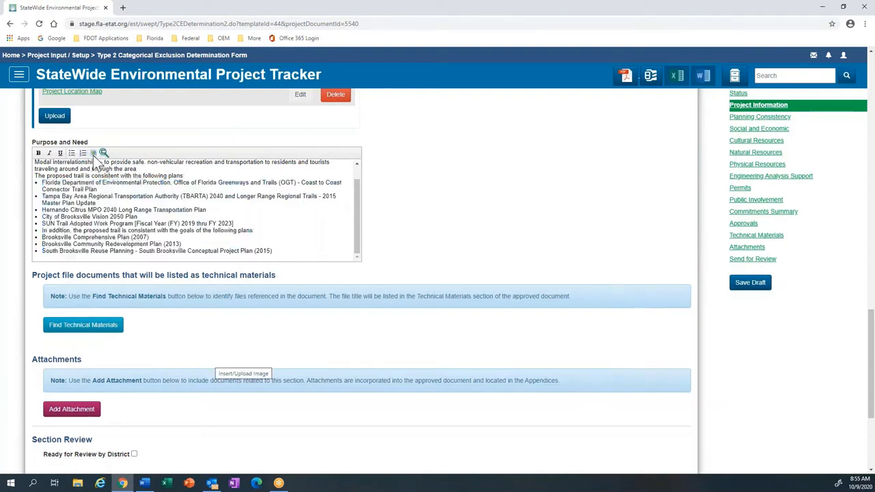
- Preview the Purpose and Need text and add a blank line before the sentence introducing the plans the proposed trail is consistent with
click(103, 152)
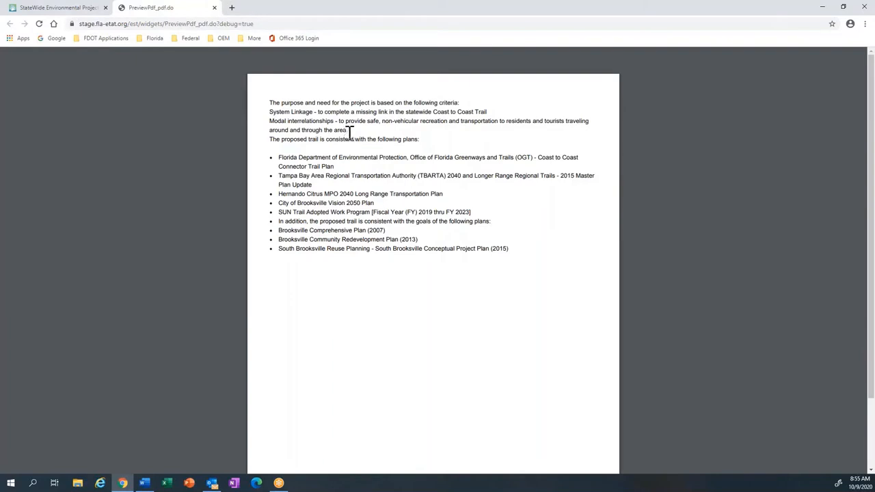
click(72, 11)
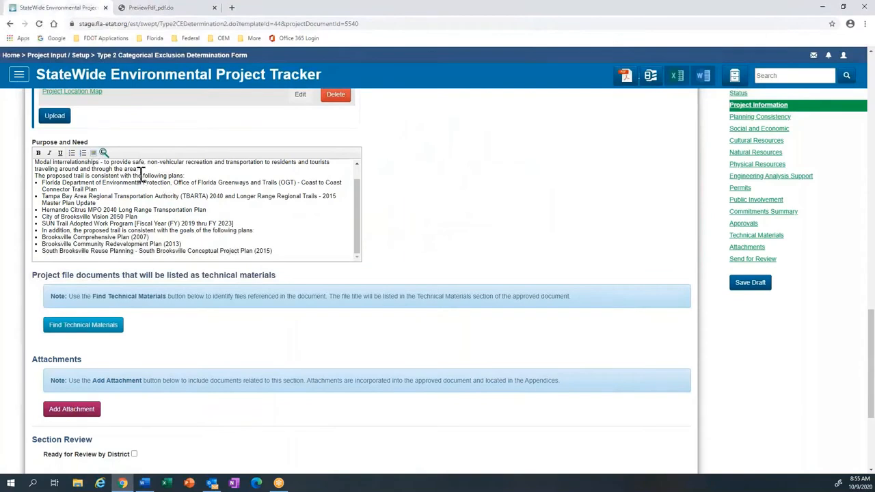
key(Return)
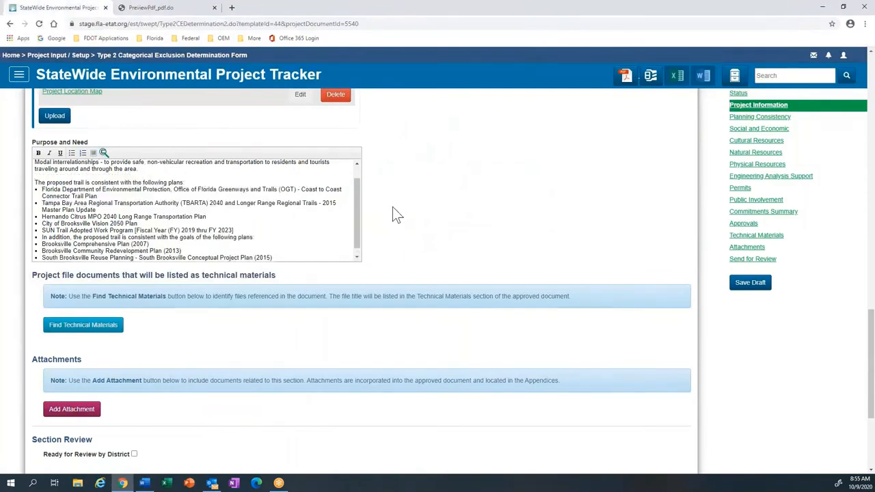
- Mark the Project Information section as ready for review by the District
scroll(393, 210, down, 2)
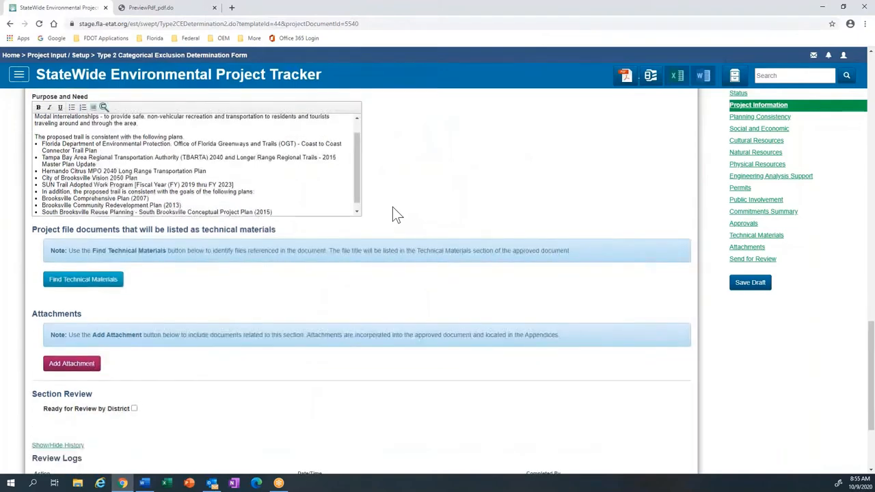
scroll(394, 214, down, 1)
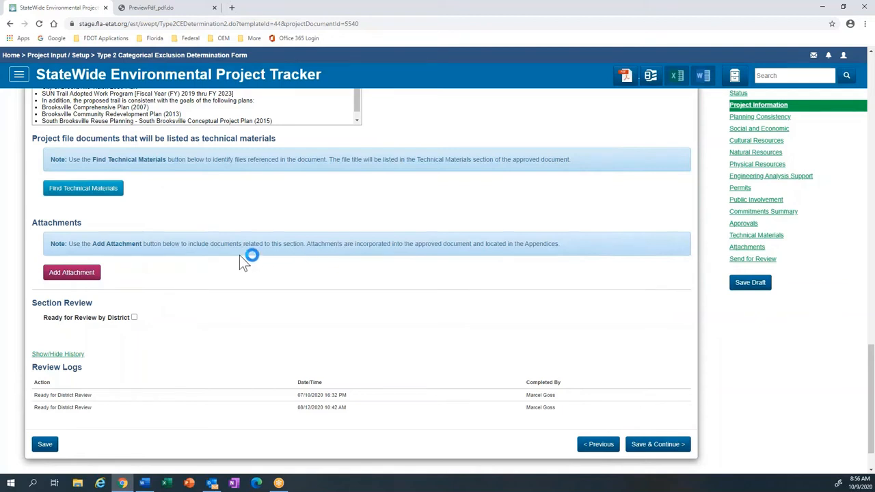
click(134, 318)
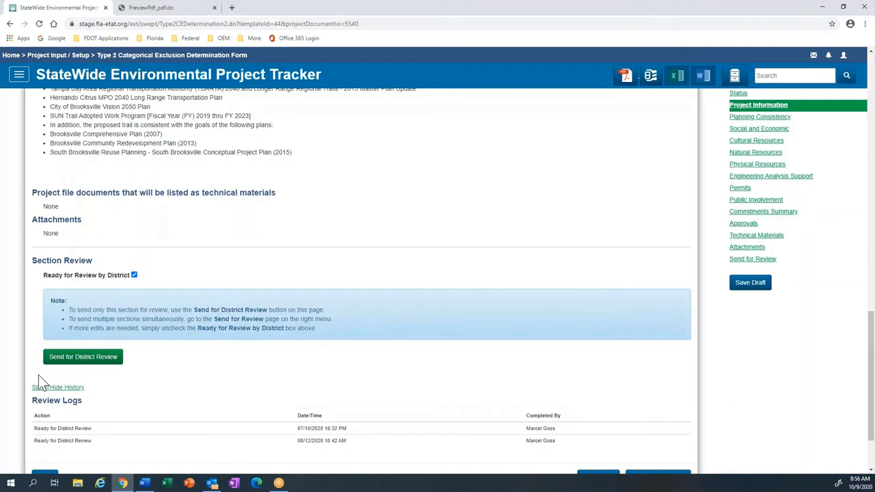
- Save the Project Information section and continue to the beginning of the Planning Consistency section
scroll(291, 365, down, 1)
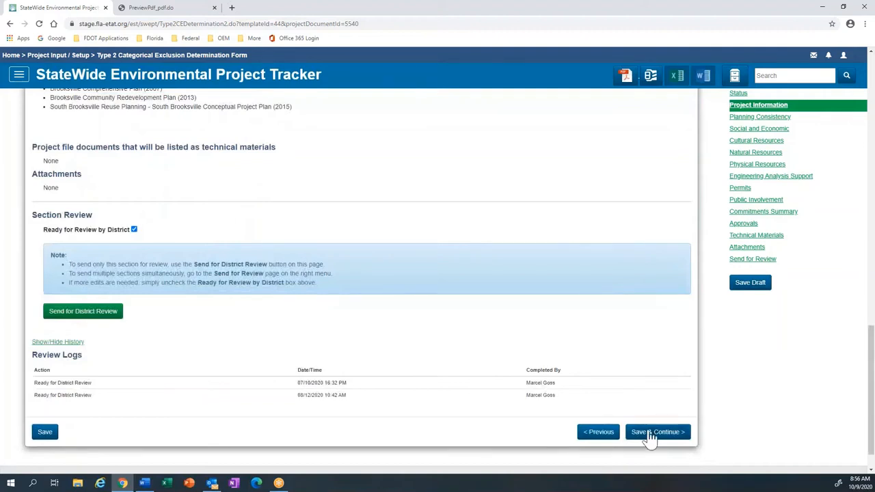
click(749, 127)
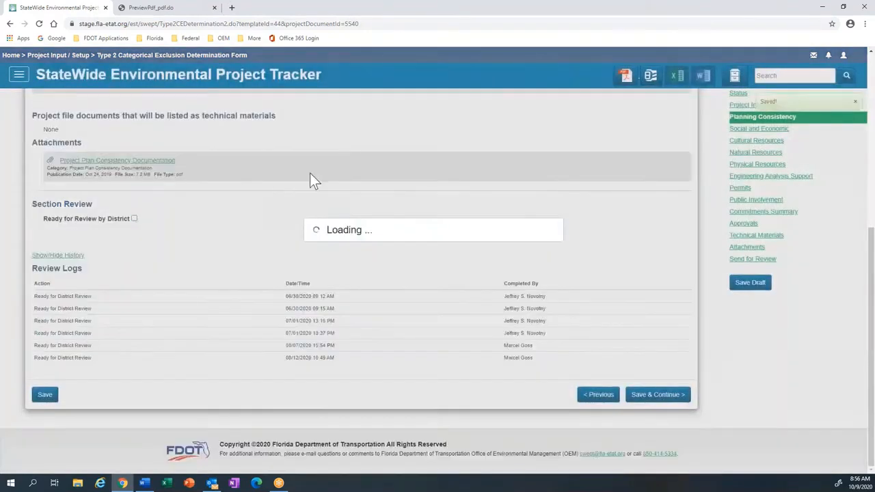
scroll(548, 276, up, 3)
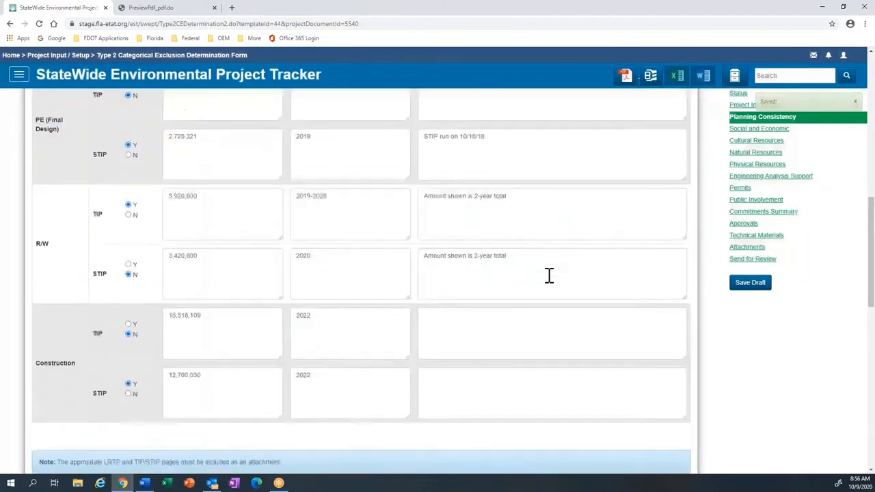
scroll(548, 275, up, 6)
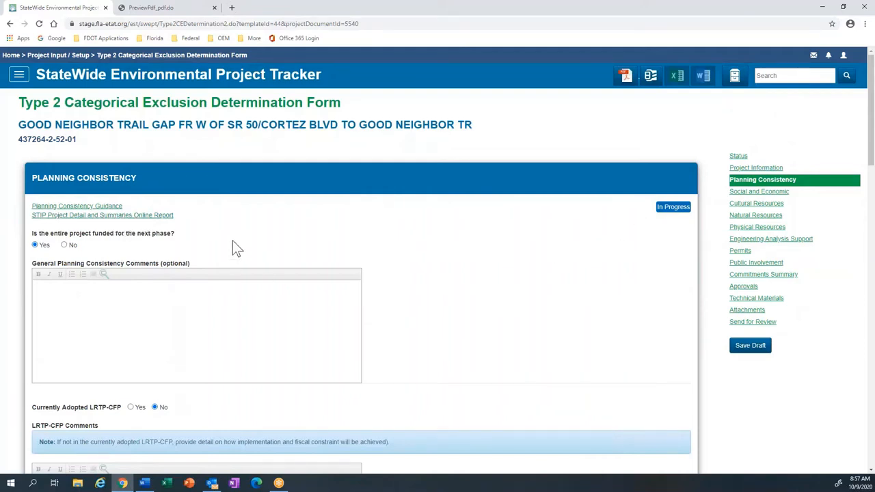
- Try answering No to whether the entire project is funded for the next phase, and return the answer to Yes
scroll(232, 247, down, 1)
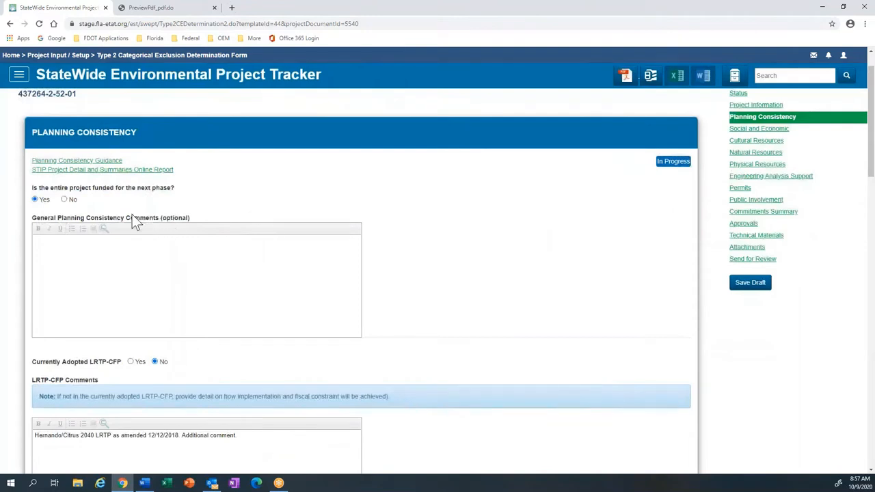
click(64, 199)
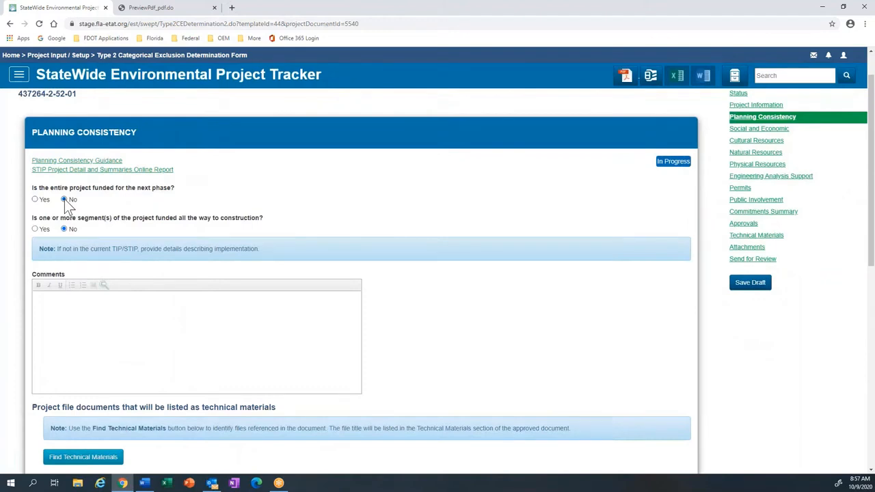
click(63, 229)
click(35, 199)
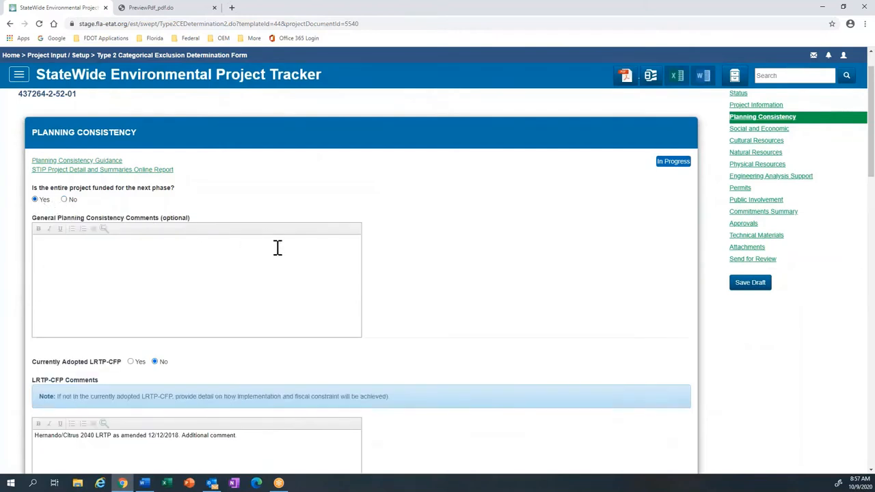
- Leave the optional General Planning Consistency Comments empty and set Currently Adopted LRTP-CFP to Yes
click(211, 257)
scroll(361, 268, down, 1)
scroll(405, 279, down, 1)
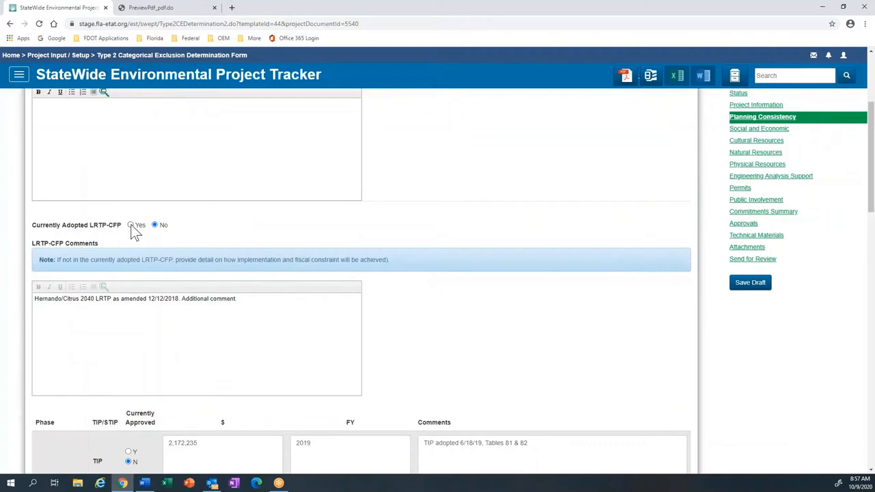
click(132, 226)
- Examine the LRTP-CFP comments and the TIP and STIP approvals, amounts, fiscal years and comments for each project phase
scroll(296, 304, down, 1)
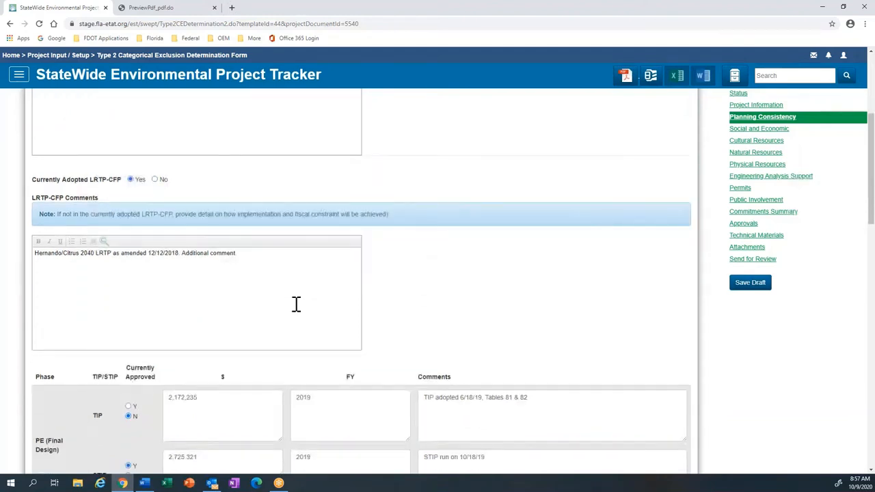
scroll(296, 304, down, 1)
scroll(294, 305, down, 1)
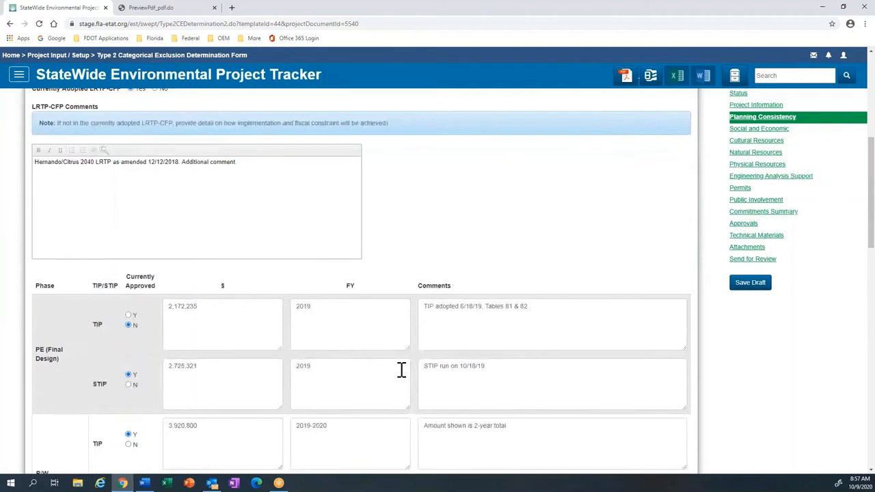
scroll(402, 369, up, 1)
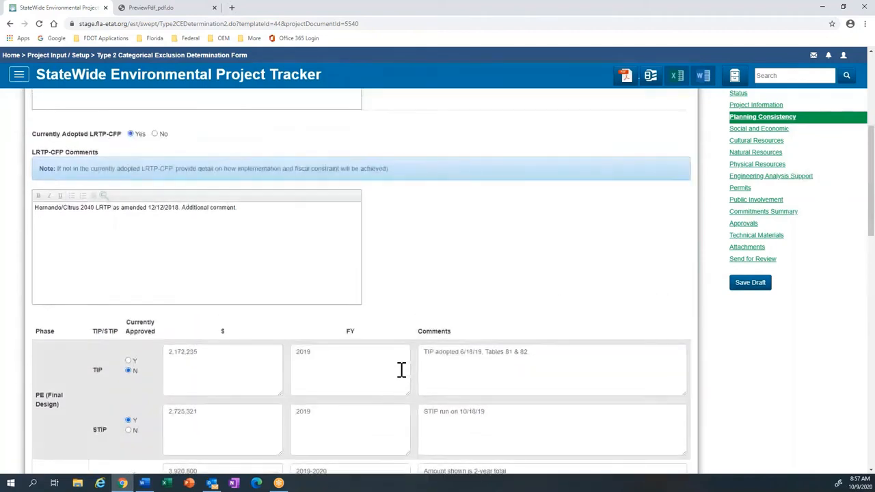
scroll(401, 370, down, 1)
scroll(401, 370, down, 1)
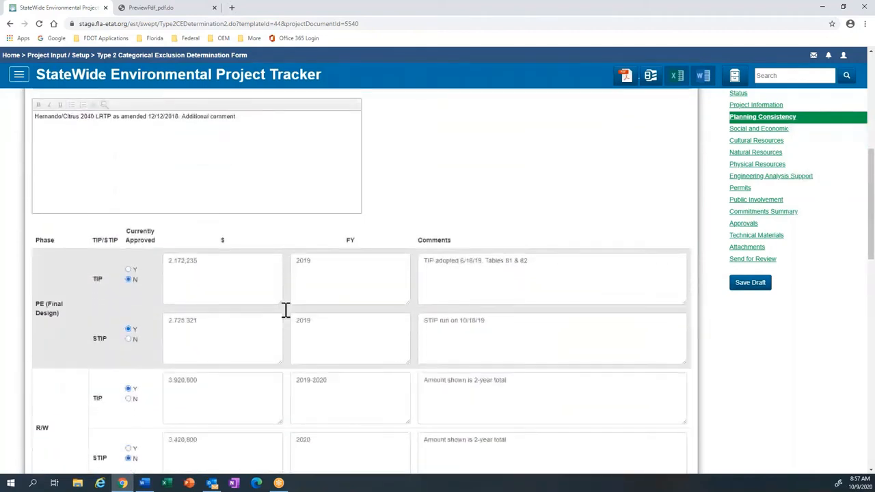
click(207, 278)
click(364, 271)
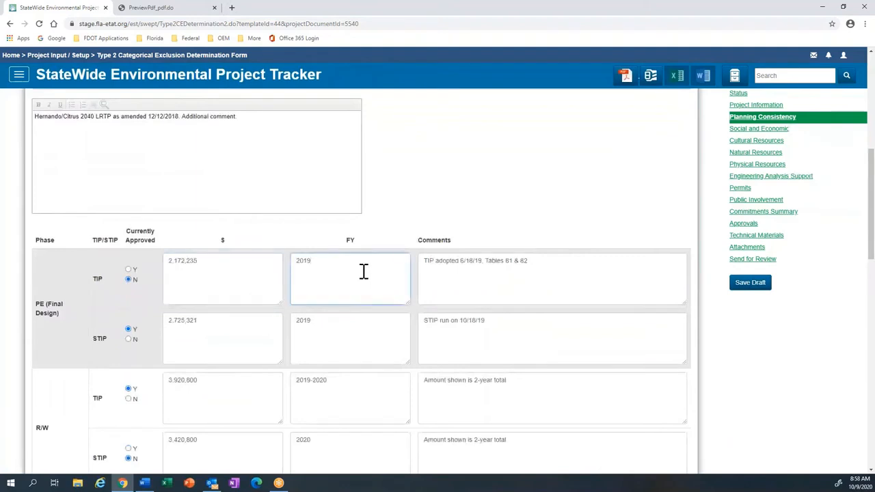
scroll(363, 271, down, 1)
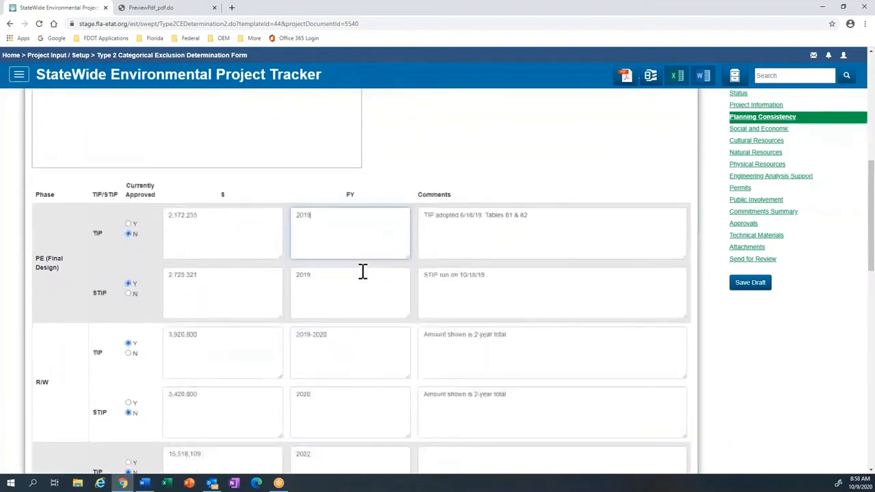
click(243, 245)
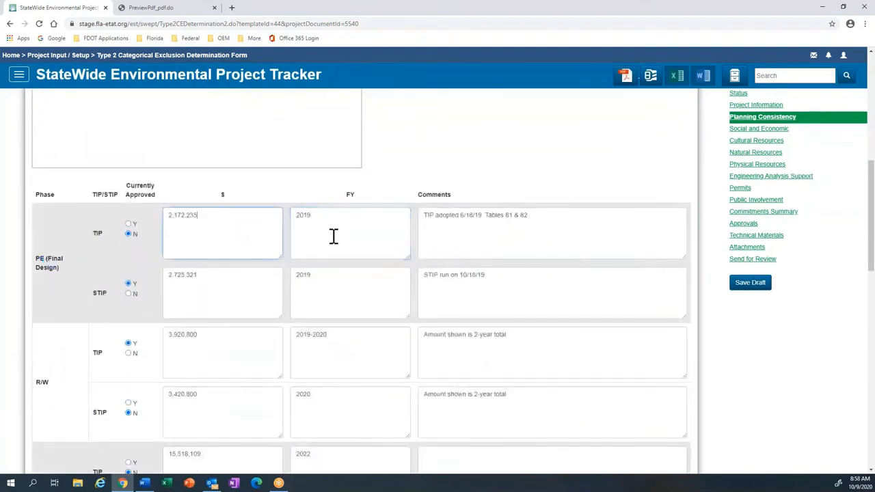
click(363, 235)
click(446, 235)
scroll(446, 235, down, 1)
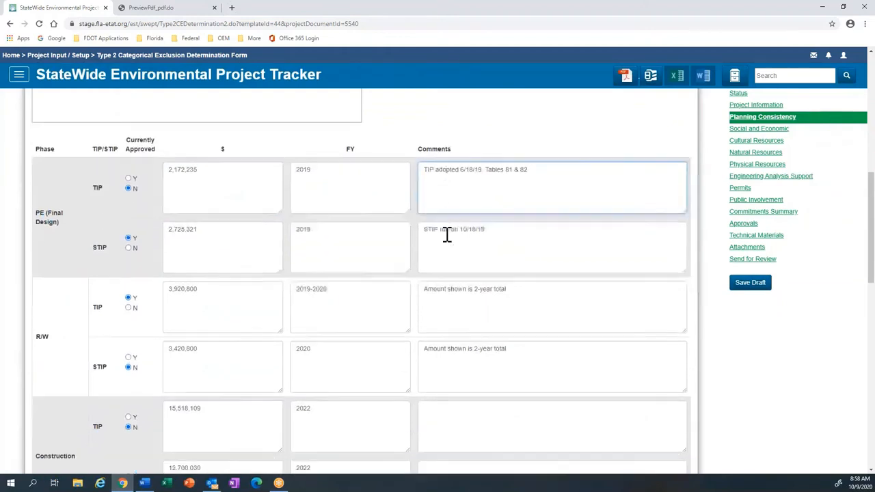
scroll(446, 234, down, 5)
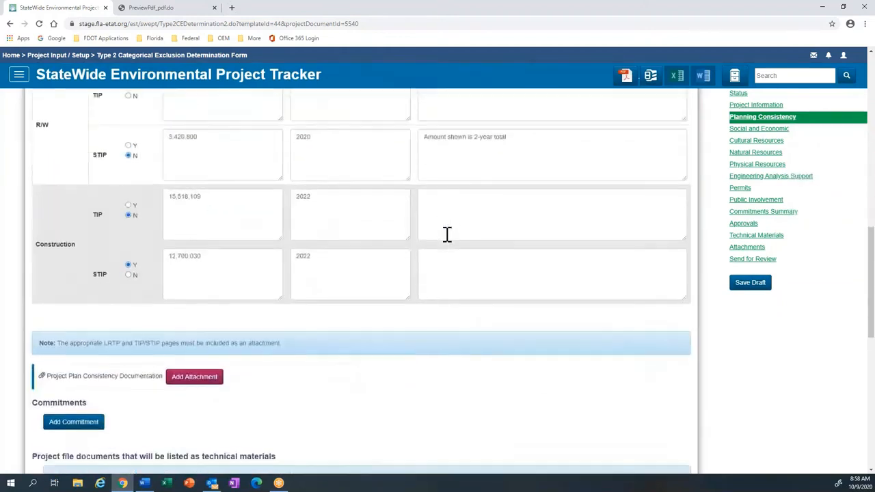
- Choose GNT_Planning_Consistency_20191024_Full-2019-1024.pdf as the new file to upload for the Project Plan Consistency Documentation
scroll(446, 235, down, 1)
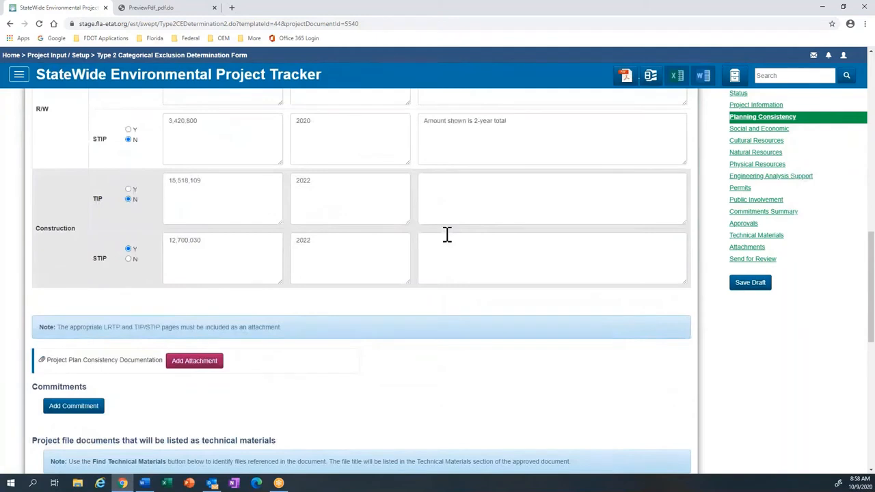
scroll(446, 235, down, 1)
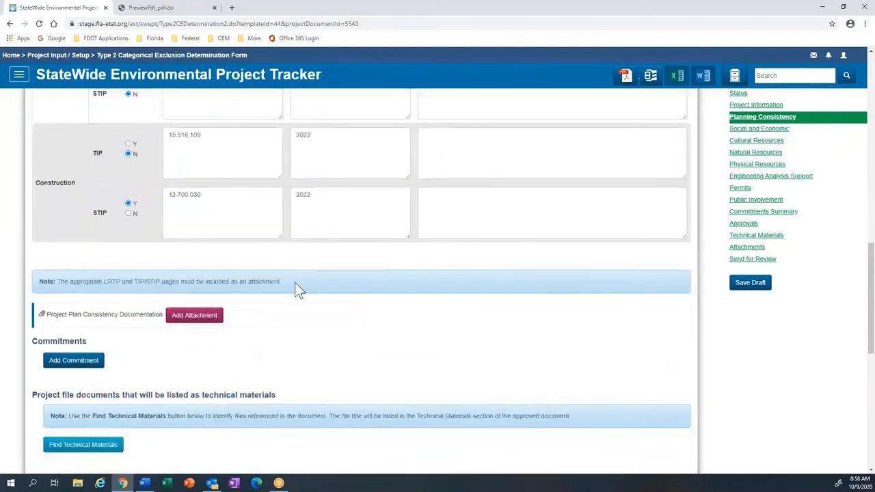
click(194, 319)
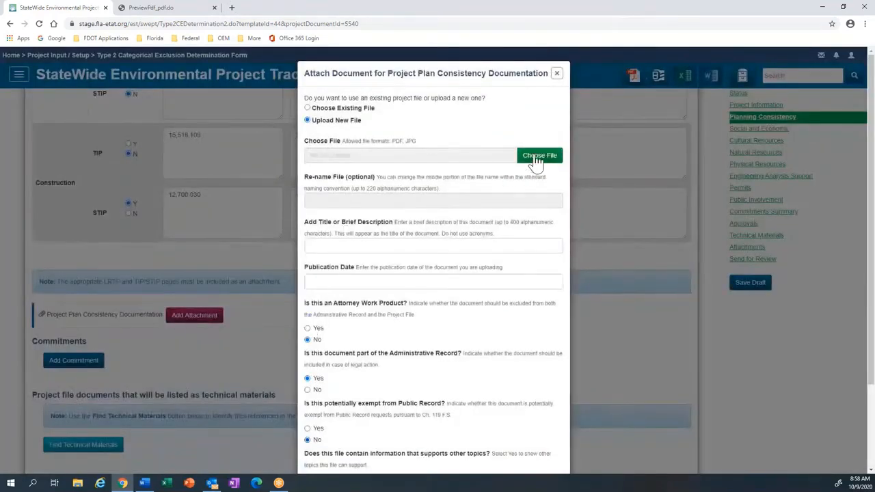
click(536, 157)
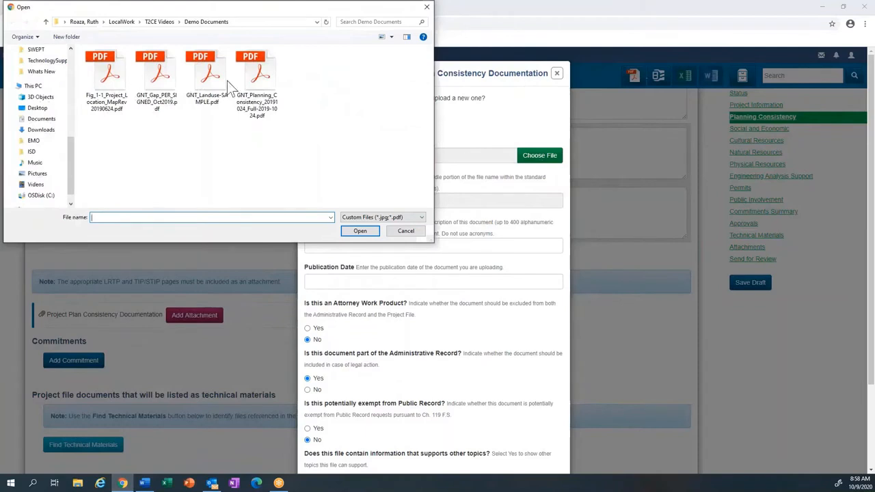
click(253, 81)
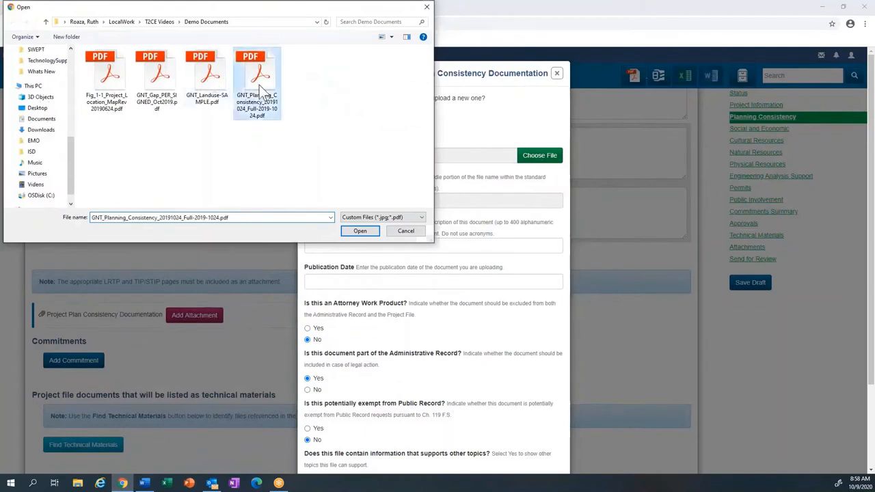
click(353, 234)
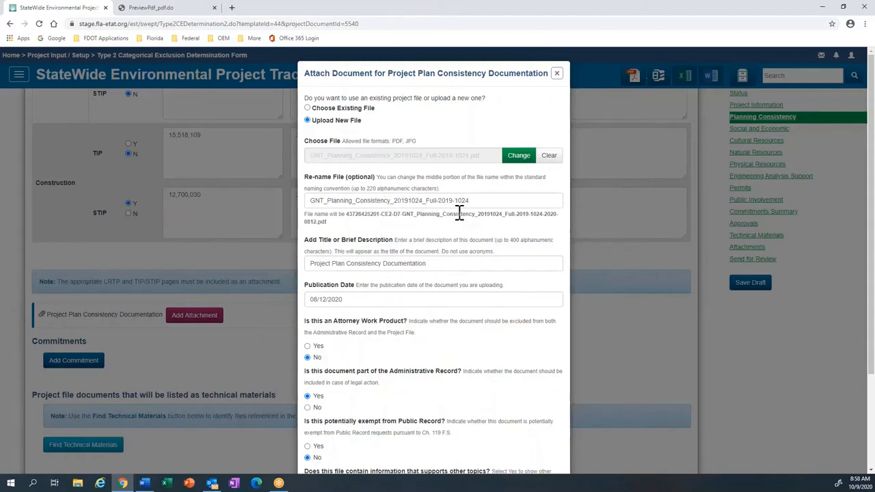
- Save the Project Plan Consistency Documentation attachment with its prefilled title, publication date and record answers, and check the attachments list
scroll(459, 253, down, 1)
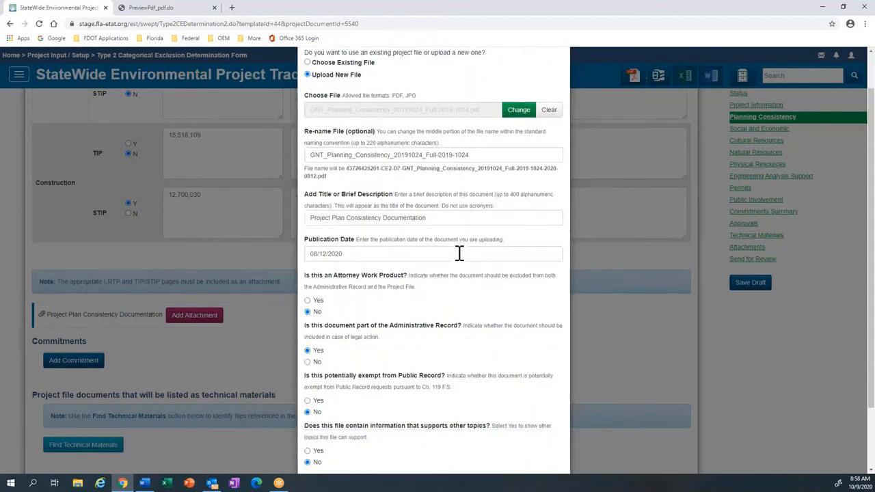
scroll(460, 253, down, 1)
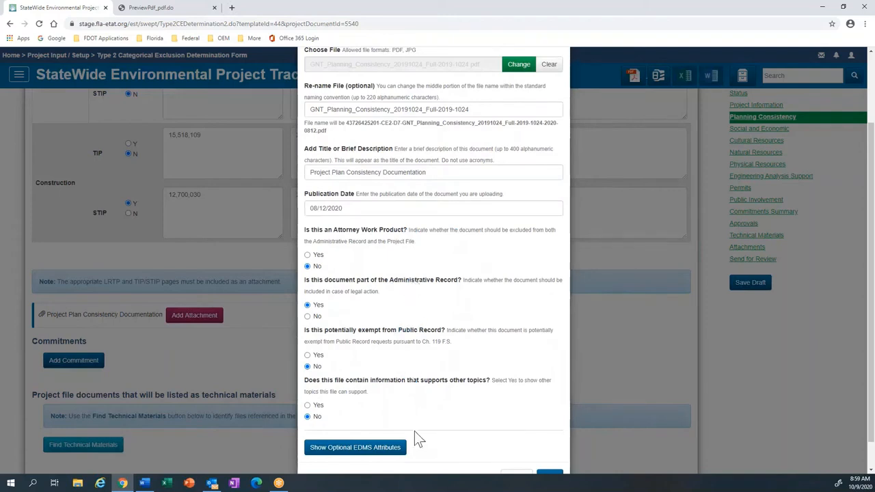
scroll(414, 431, down, 1)
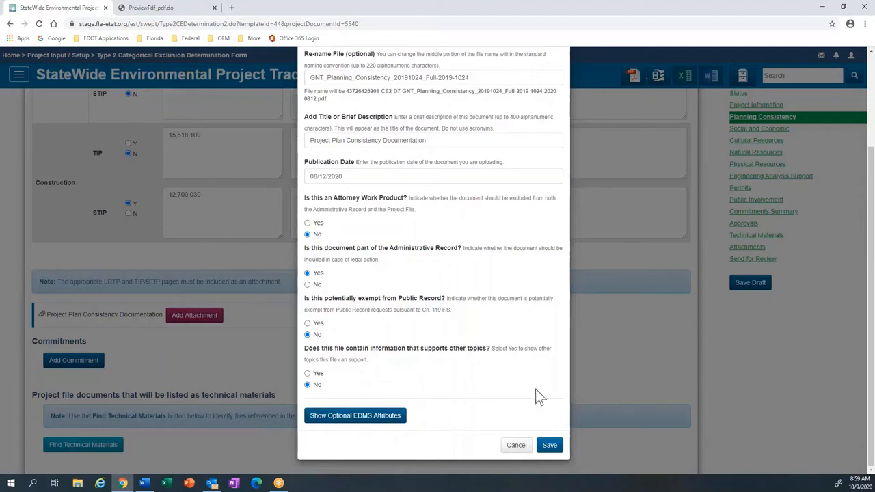
click(551, 452)
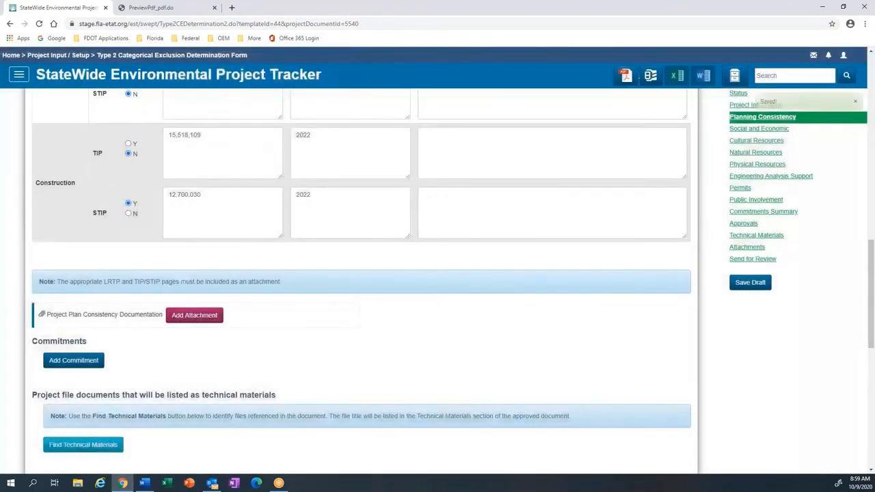
scroll(253, 326, down, 2)
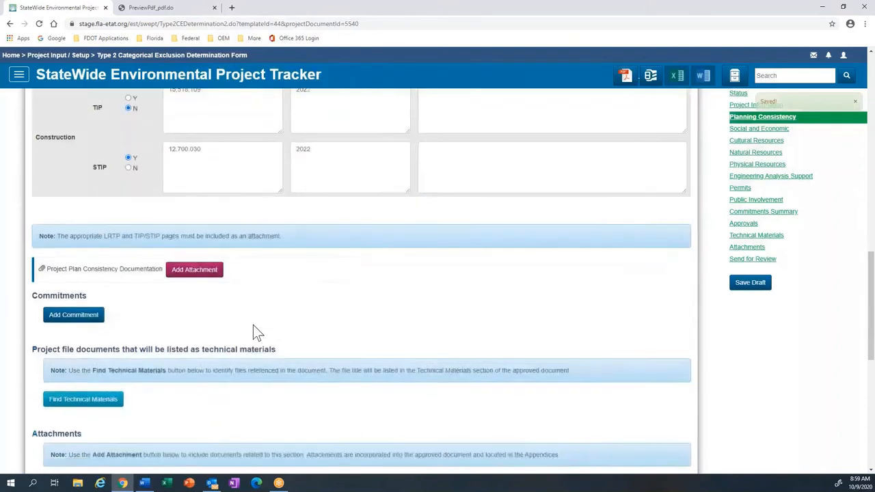
scroll(252, 326, down, 2)
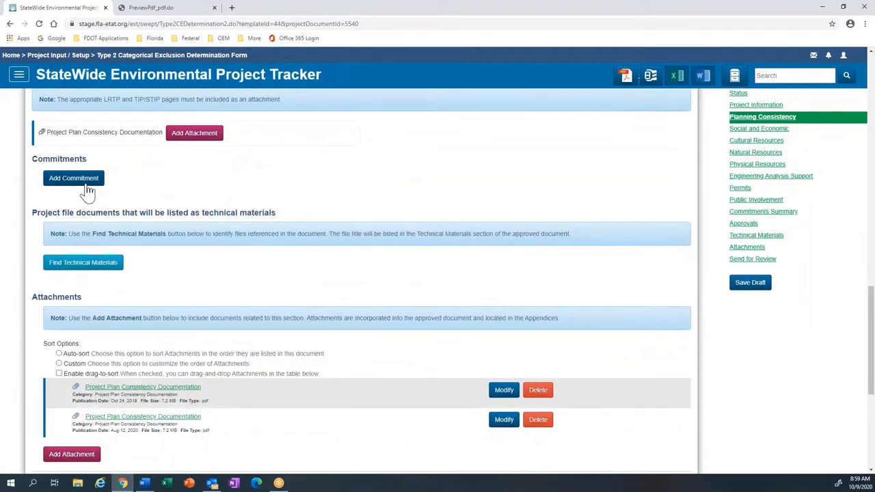
- Add a commitment with the text "test" to the Planning Consistency section
click(86, 183)
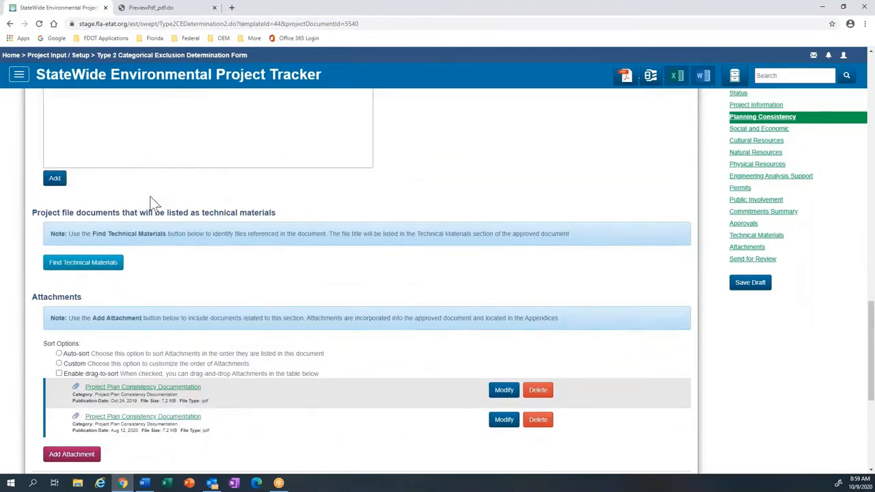
scroll(152, 201, up, 2)
click(78, 181)
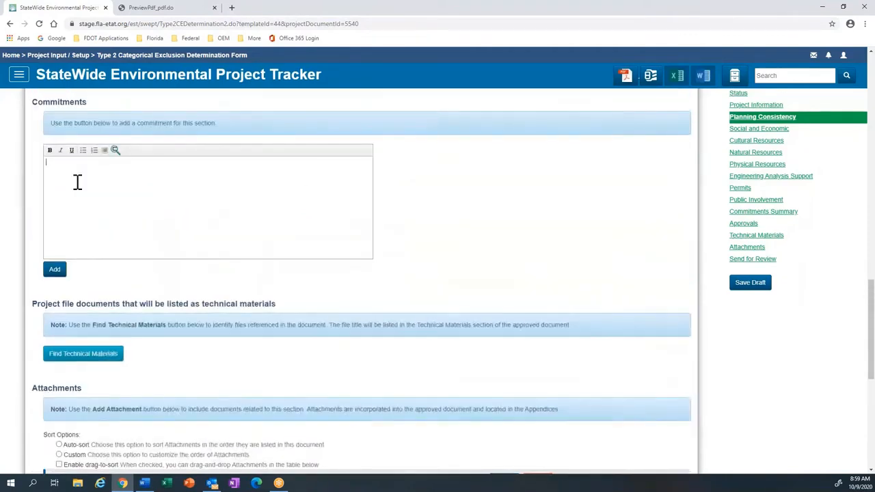
text(test)
click(55, 270)
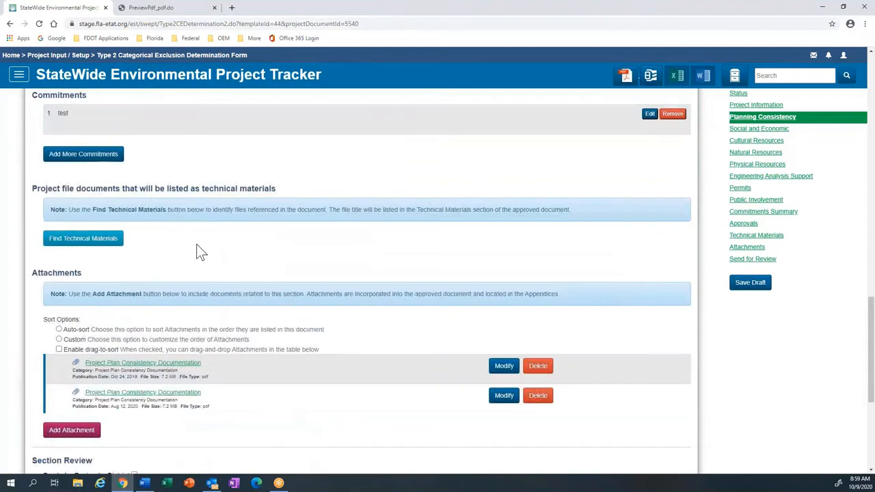
- Add a second Planning Consistency commitment with the text "test 2"
scroll(176, 172, up, 1)
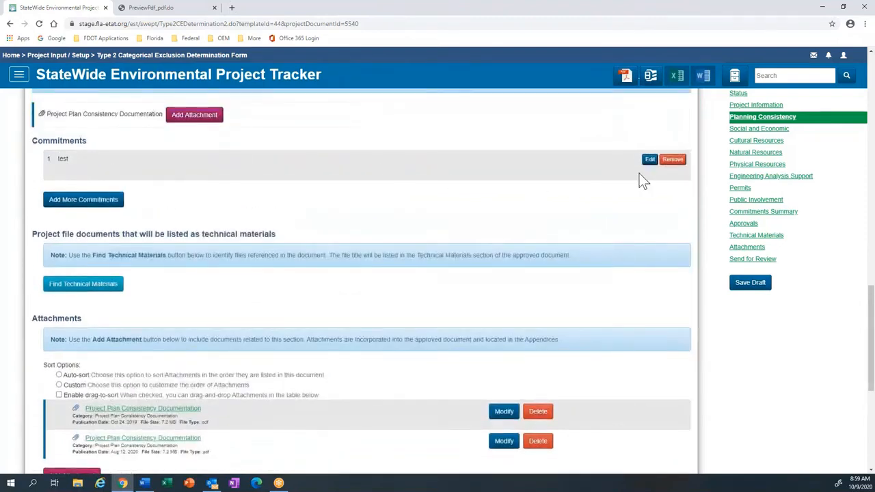
click(107, 208)
scroll(167, 192, up, 2)
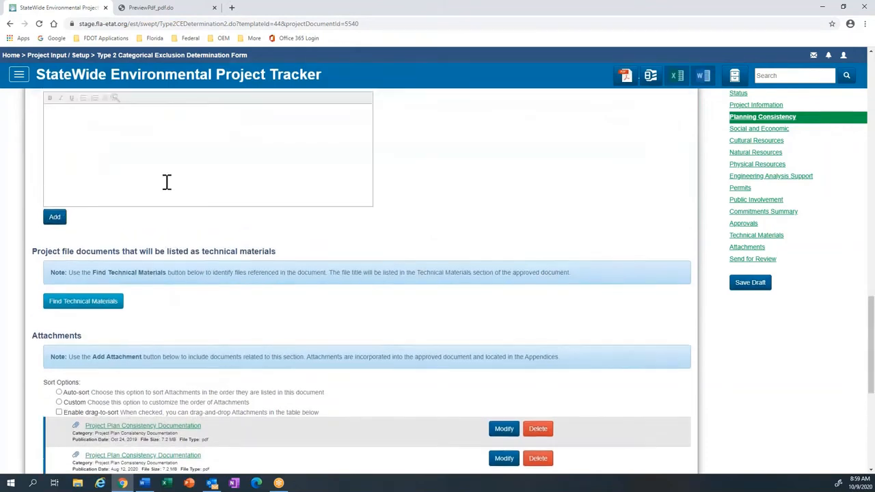
click(152, 198)
text(test )
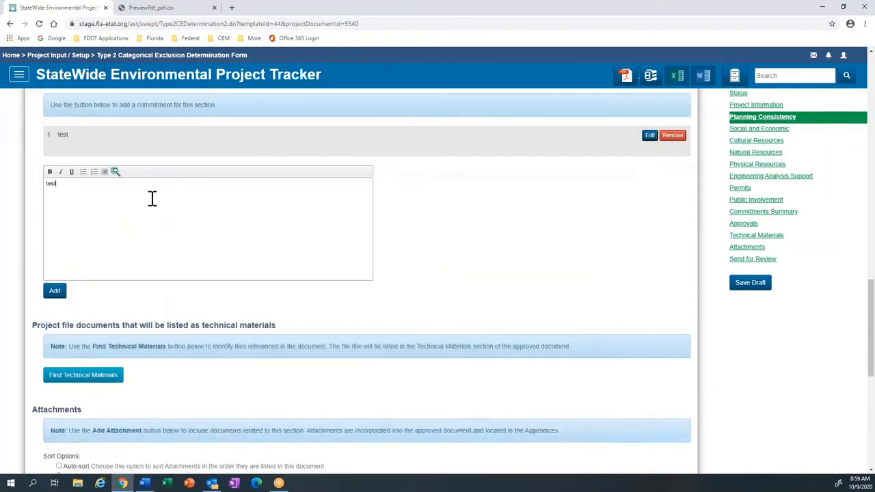
text(2)
click(55, 290)
scroll(149, 176, up, 1)
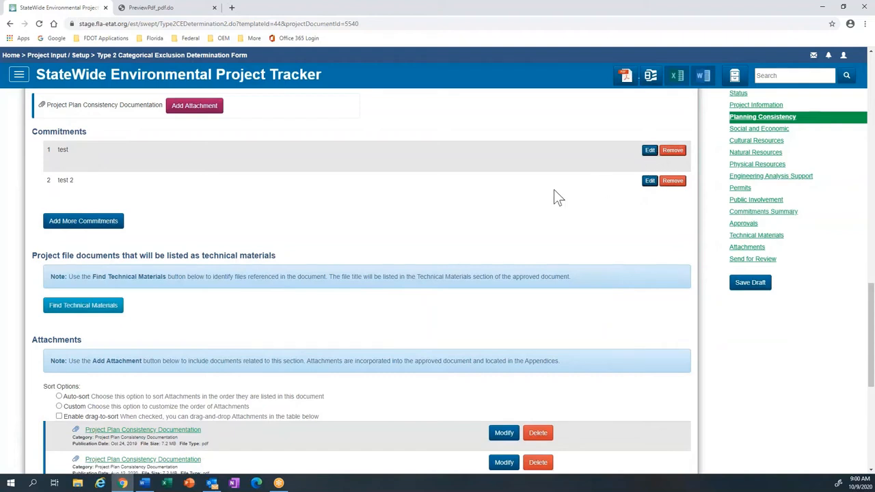
- Unattach the Project Plan Consistency Documentation dated Aug 12, 2020 from the form while keeping it in the project file
scroll(460, 212, down, 3)
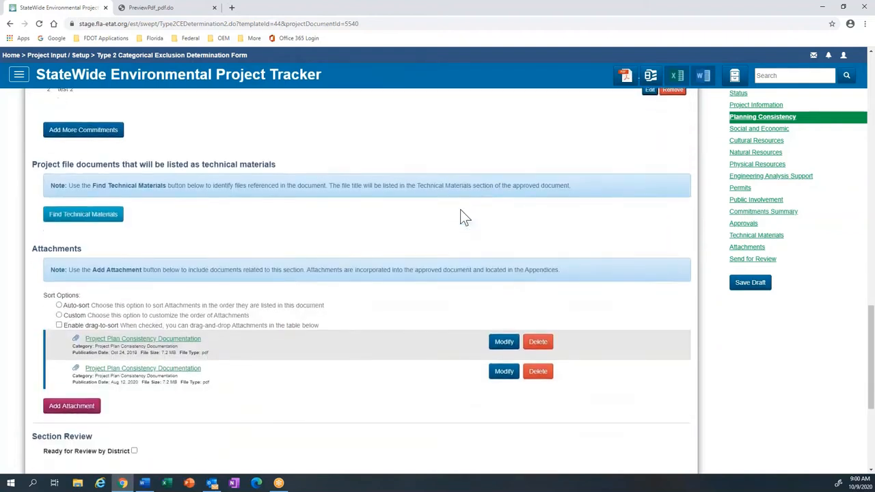
scroll(360, 175, down, 1)
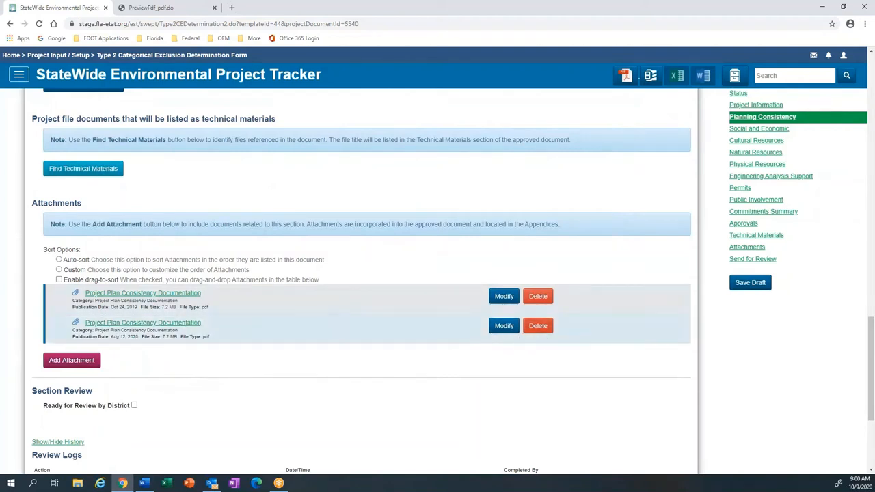
click(537, 325)
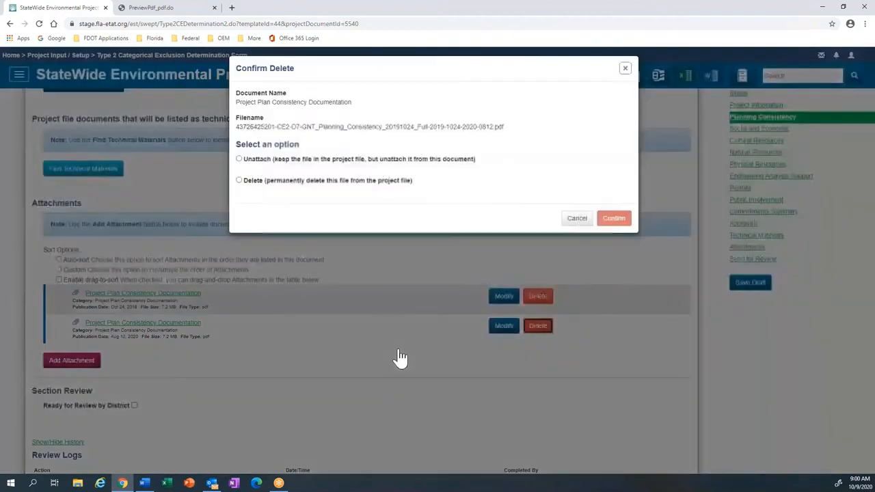
click(272, 164)
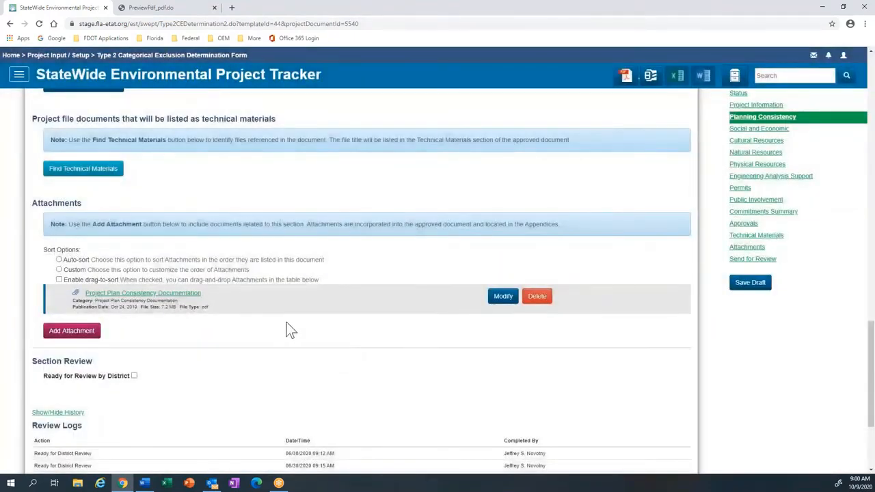
- Mark Planning Consistency as ready for review by District, then save and continue to the Social and Economic section
scroll(287, 320, down, 2)
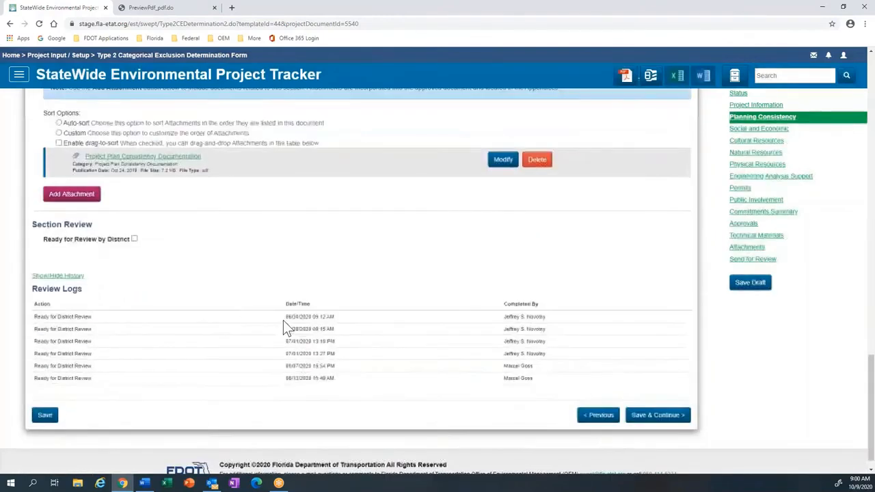
click(134, 239)
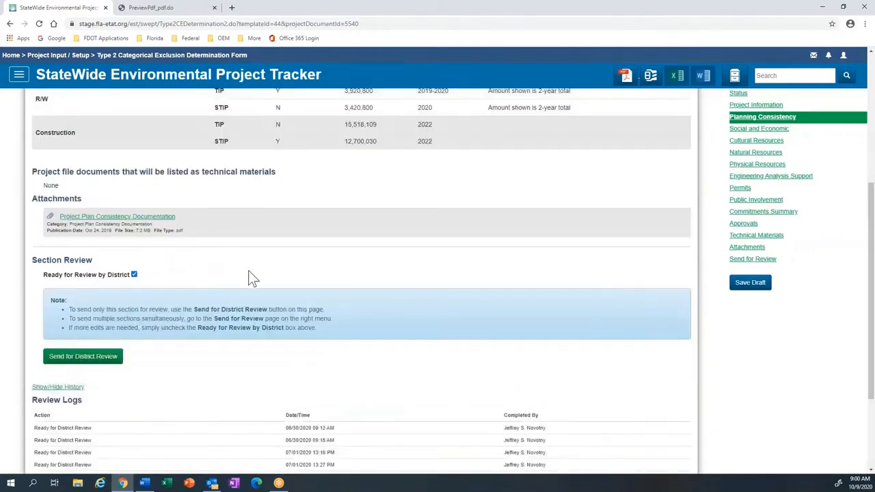
scroll(249, 270, down, 2)
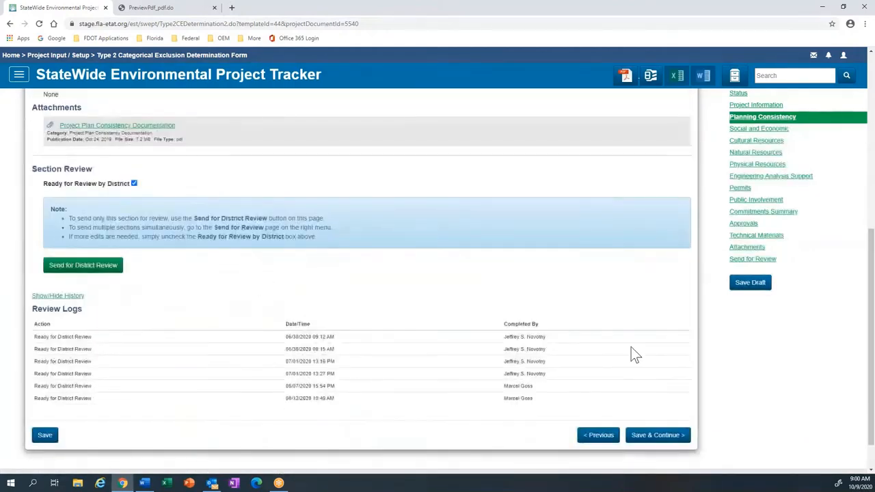
click(652, 435)
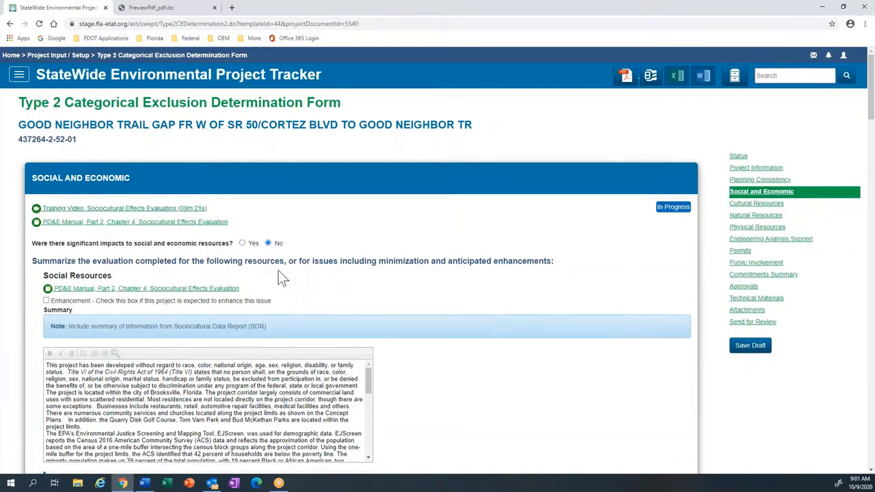
- Try answering Yes to significant social and economic impacts, and decline the confirmation to keep the answer No
click(242, 243)
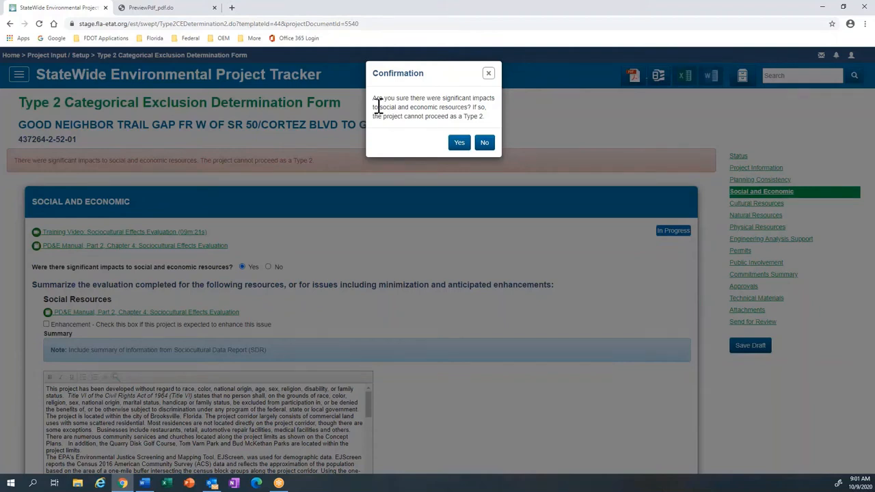
click(486, 142)
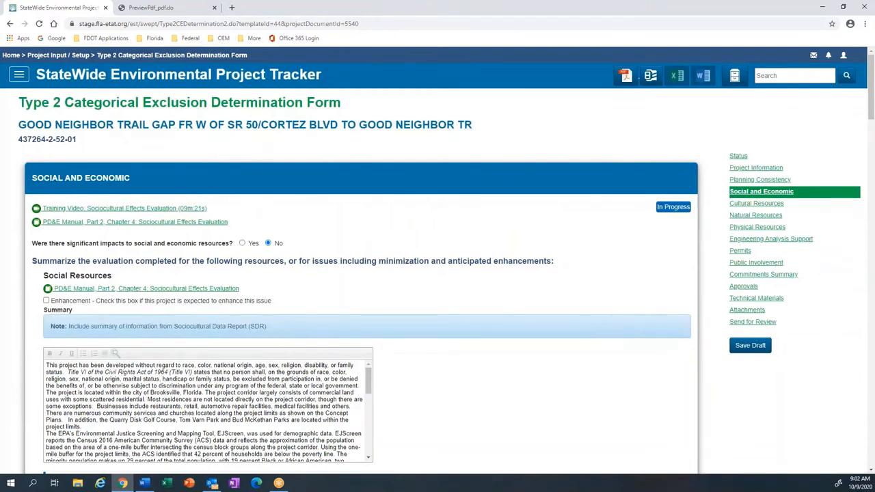
- Examine the enhancement choices, summaries and supporting documentation for Social Resources, Economic Resources, Land Use Changes, Mobility and Aesthetic Effects
scroll(514, 193, down, 2)
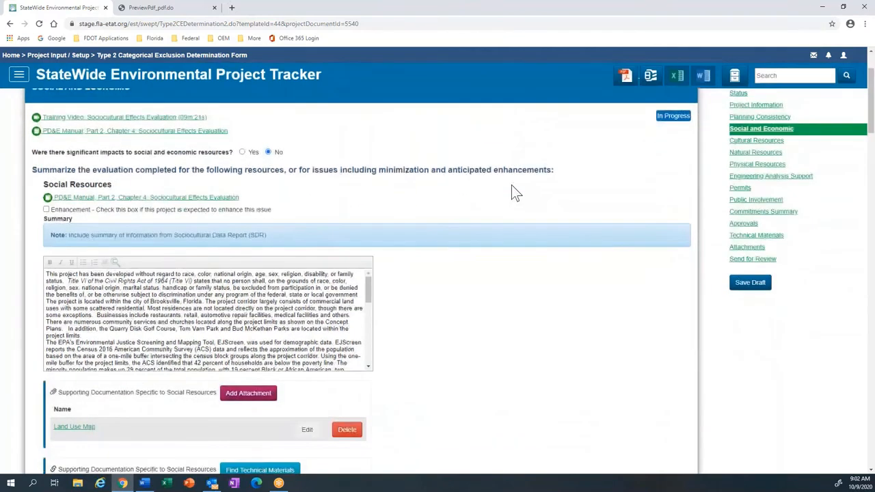
scroll(514, 193, down, 1)
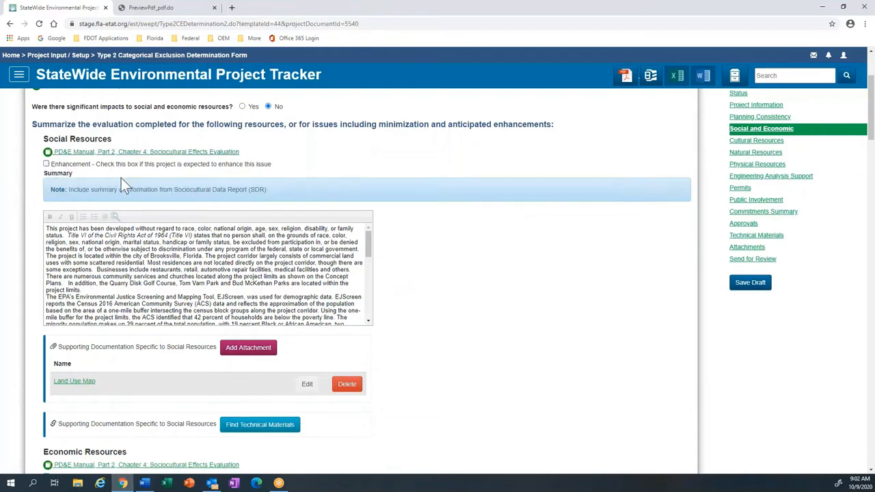
scroll(121, 178, down, 1)
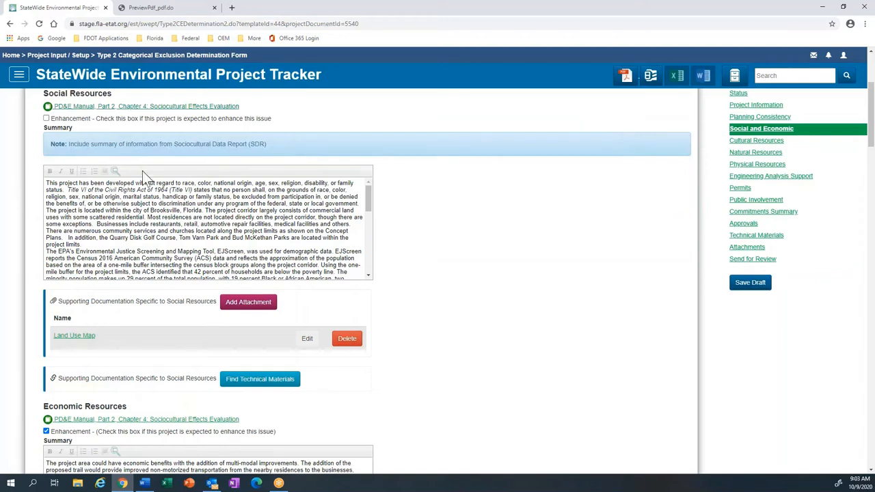
scroll(142, 171, down, 1)
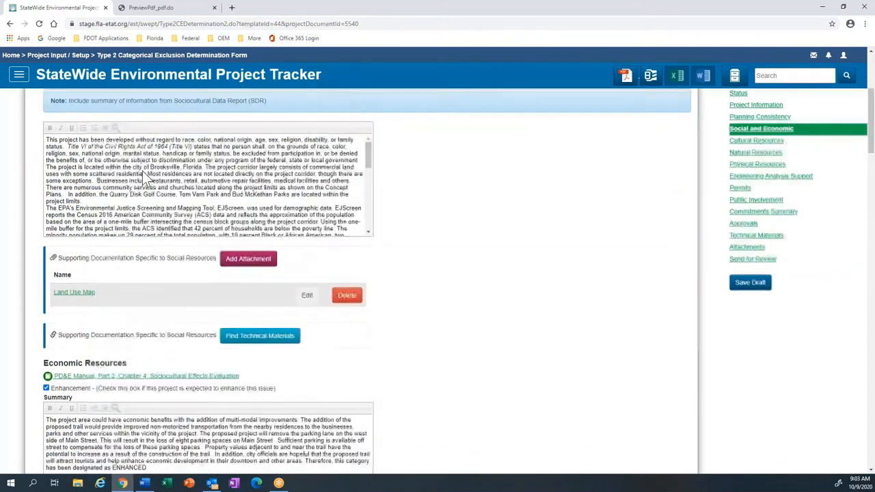
scroll(270, 212, down, 2)
scroll(387, 246, down, 3)
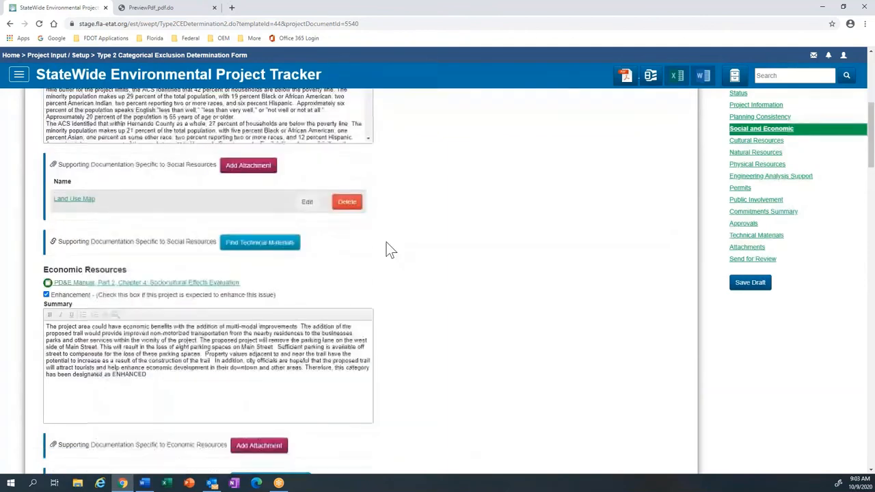
scroll(386, 242, down, 1)
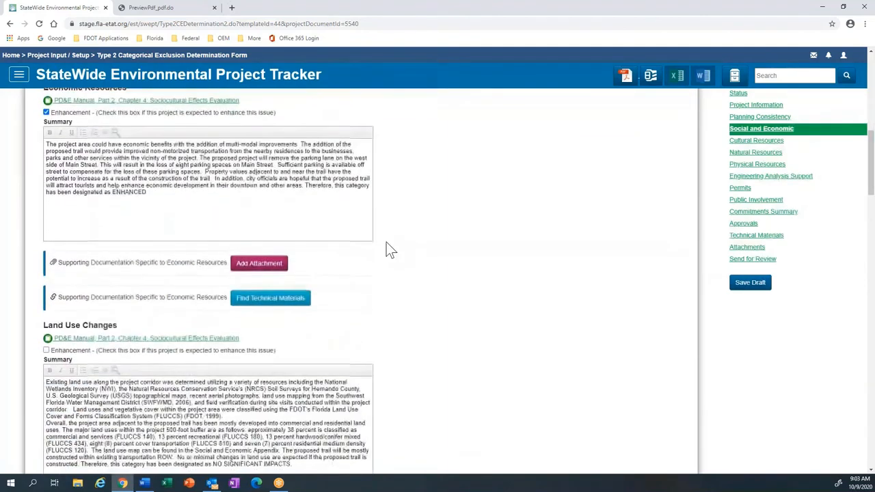
scroll(386, 242, down, 2)
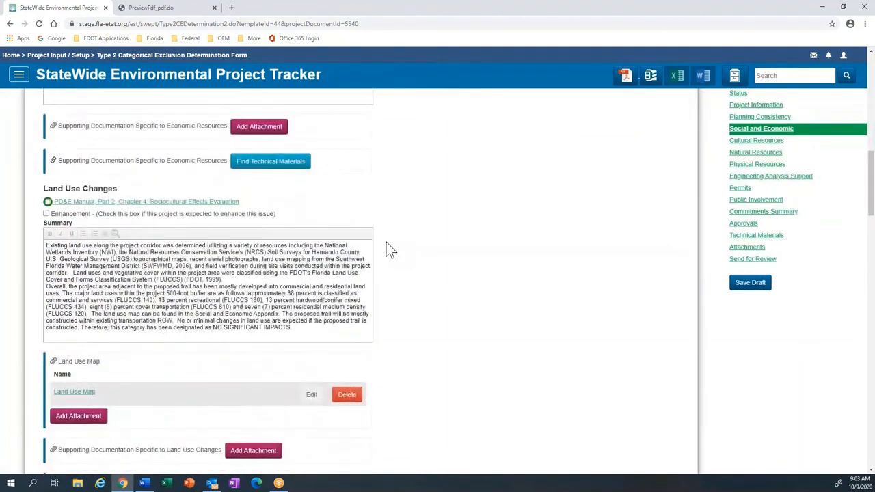
scroll(386, 242, down, 1)
scroll(386, 242, down, 3)
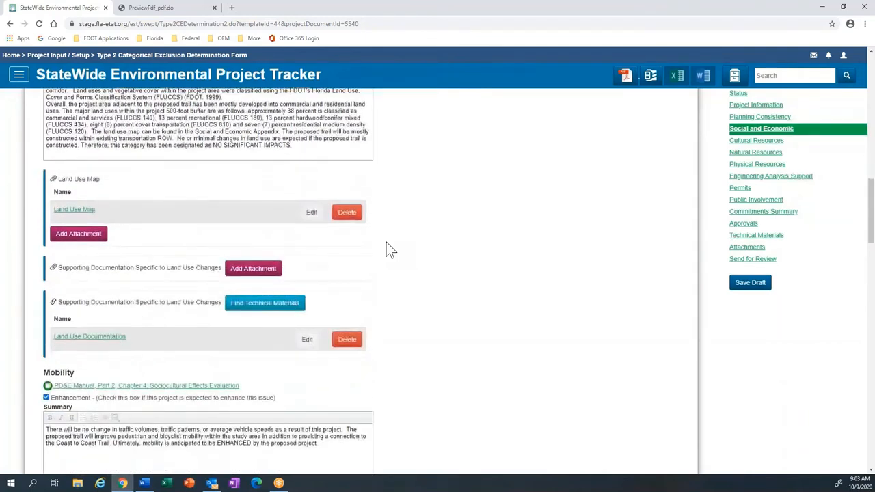
scroll(386, 249, down, 4)
scroll(387, 246, down, 5)
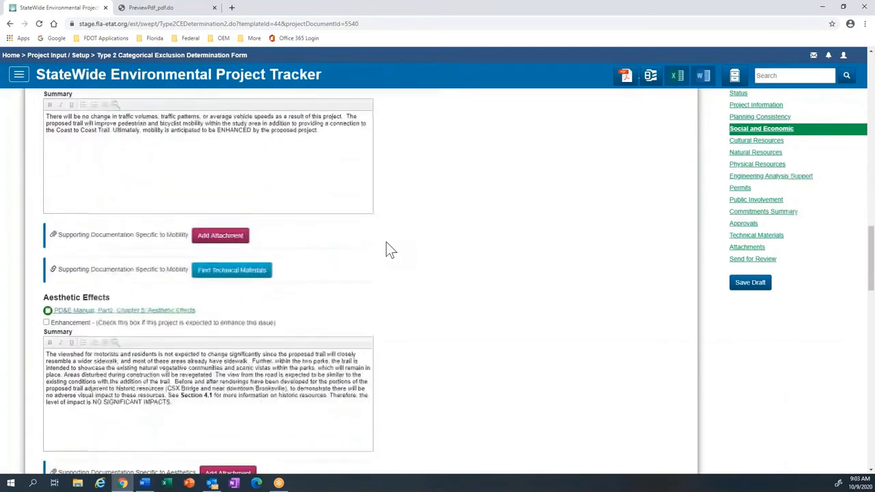
- Switch Relocation Potential to Present to view its standard statement and required fields, and set it back to Not Present
scroll(386, 249, down, 2)
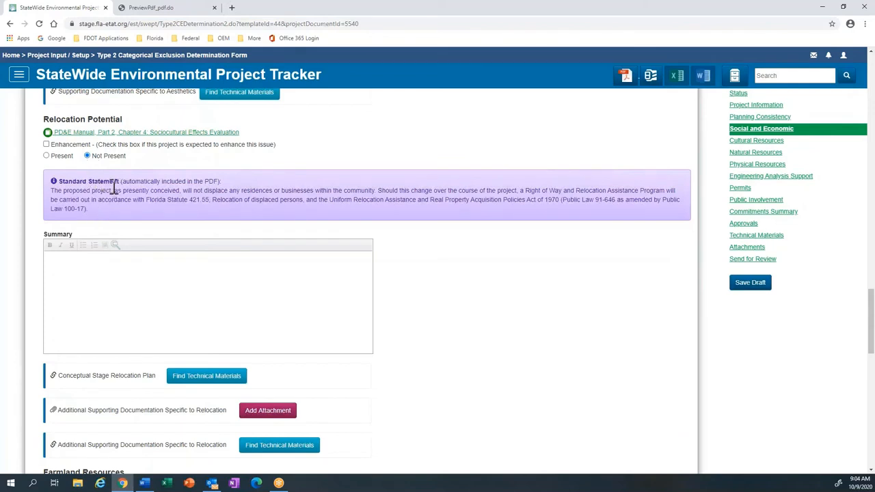
click(60, 157)
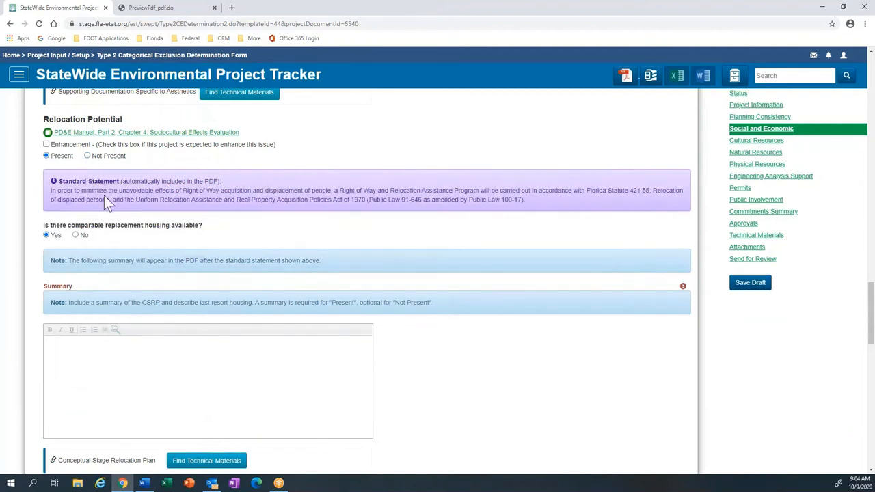
click(87, 156)
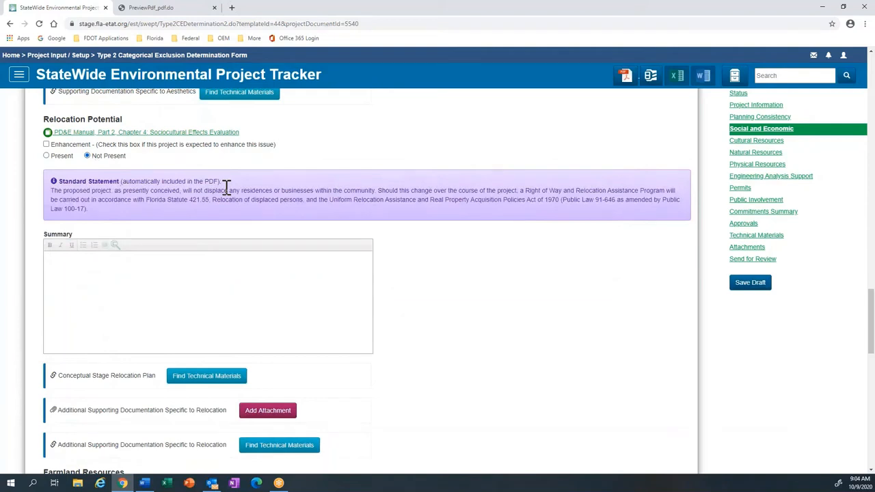
- Enter Brooksville as the name of the urban area in the Farmland Resources standard statement
scroll(178, 201, down, 1)
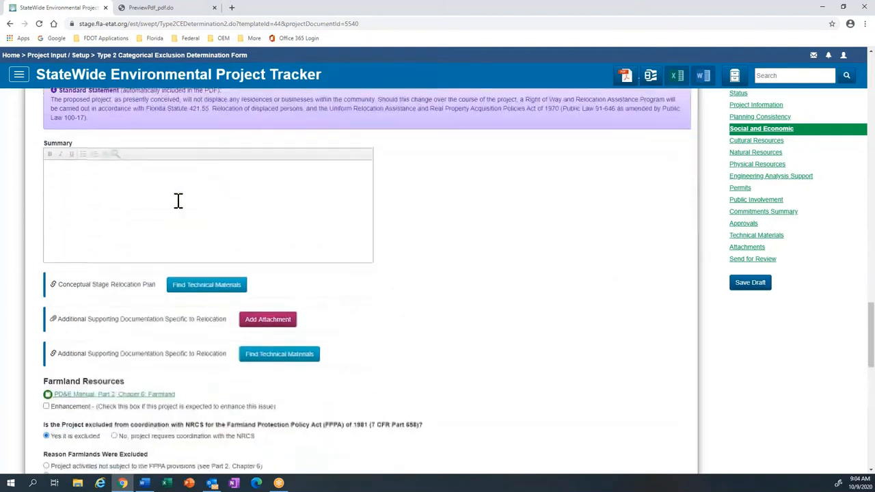
scroll(178, 200, down, 1)
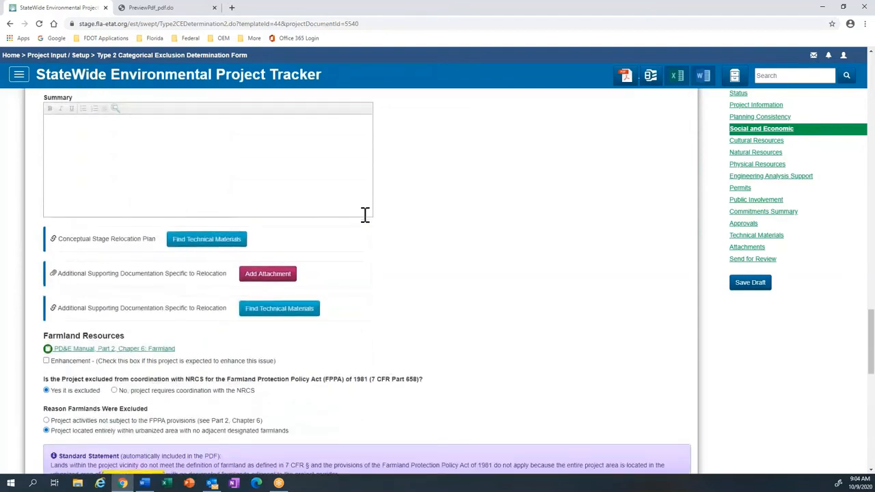
scroll(365, 214, down, 2)
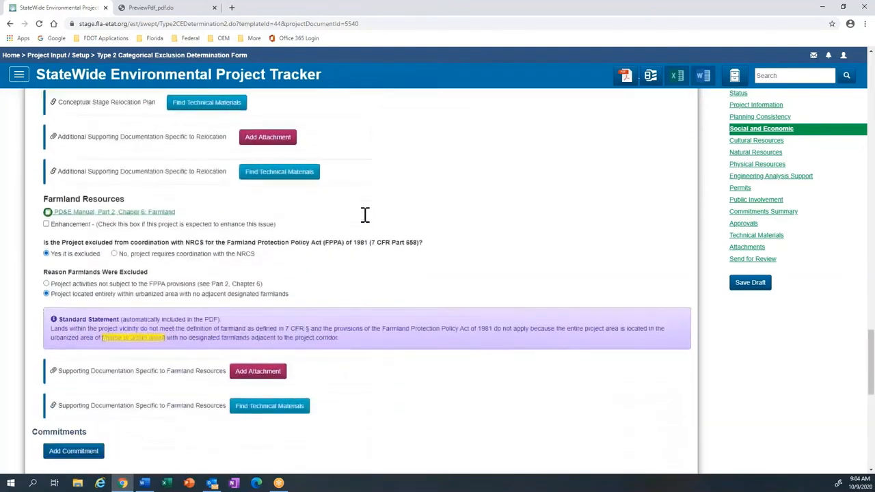
scroll(364, 215, down, 1)
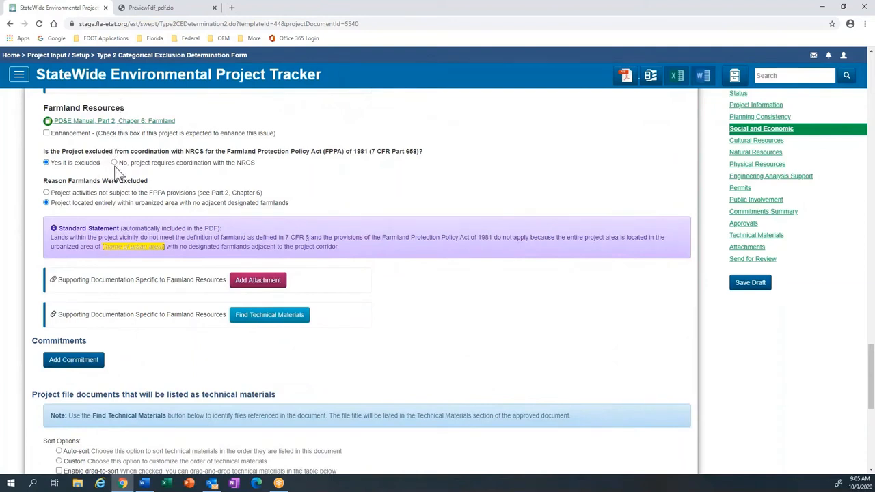
click(120, 251)
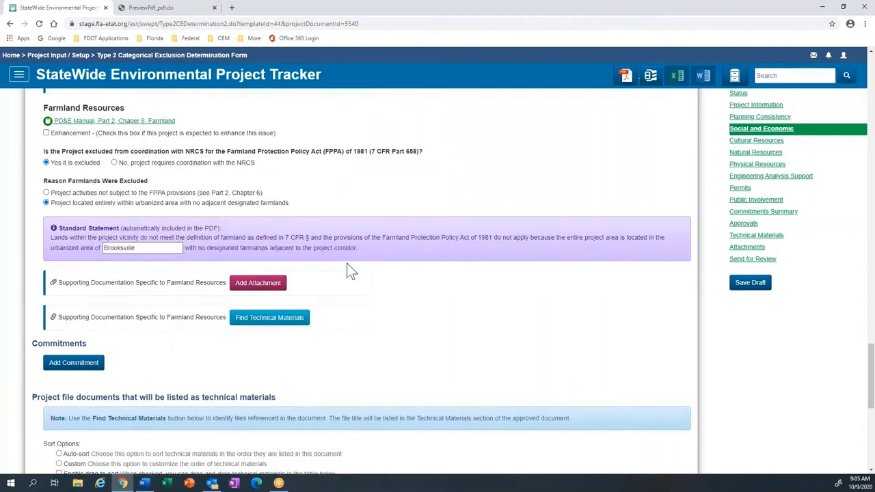
click(371, 252)
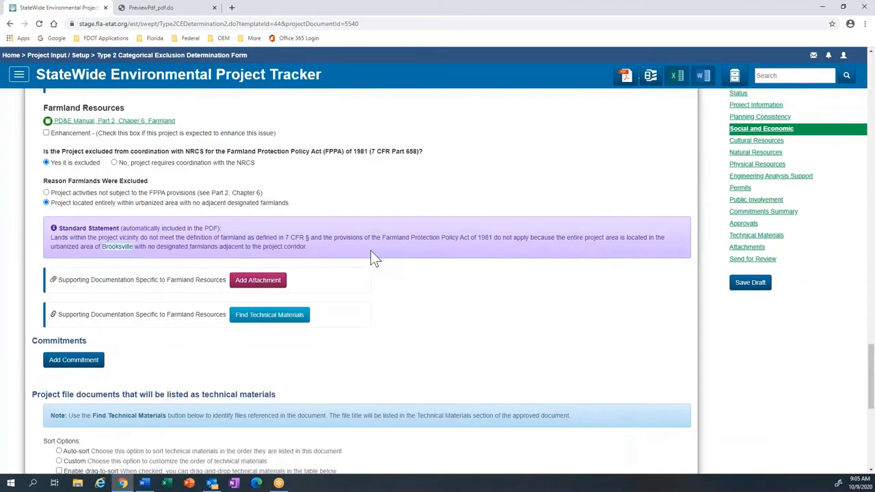
- Mark the Social and Economic section as ready for review by District
scroll(372, 258, down, 5)
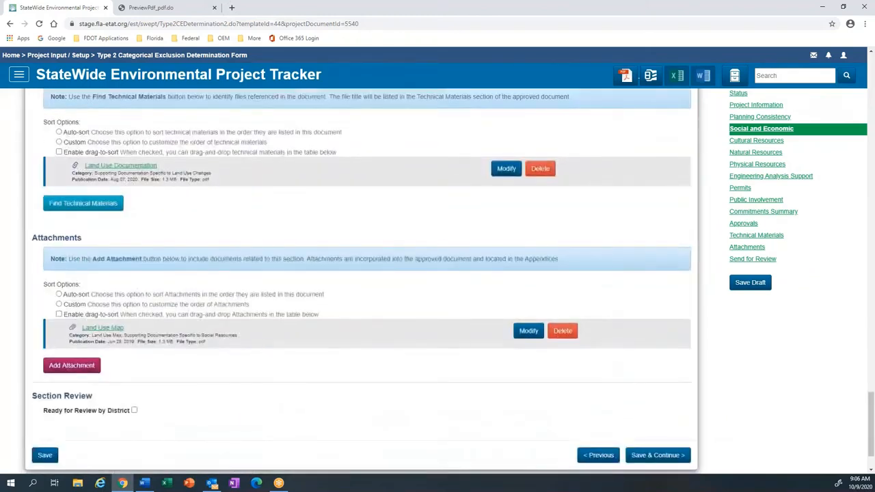
scroll(371, 258, down, 1)
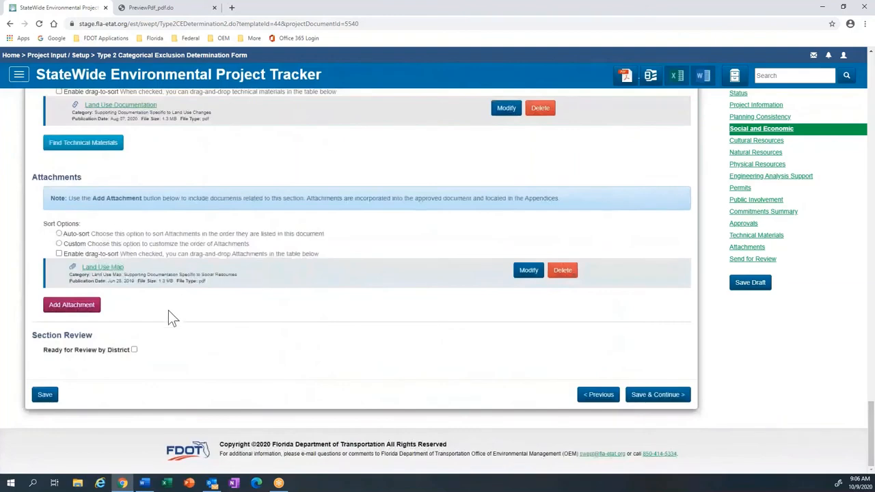
click(135, 350)
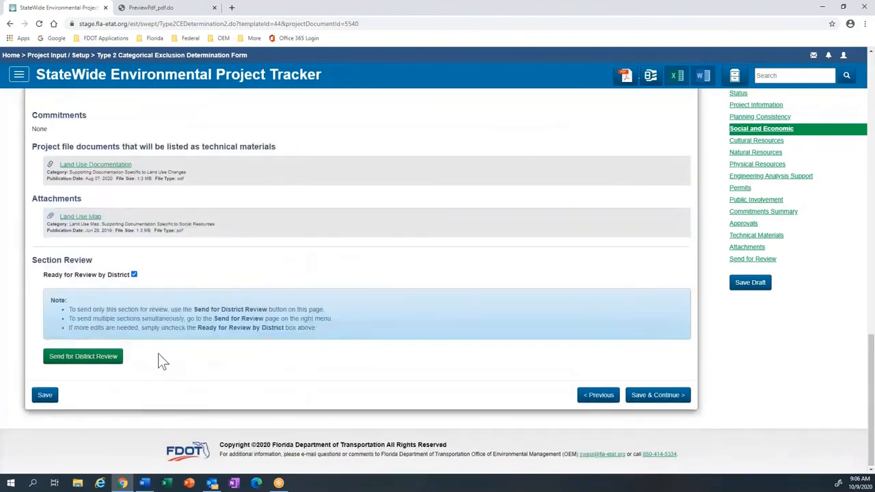
- Open the Cultural Resources section and examine its Section 106, Section 4(f), Section 6(f) and Recreational Areas entries, including the Section 4(f) Resource Attachment option
click(755, 142)
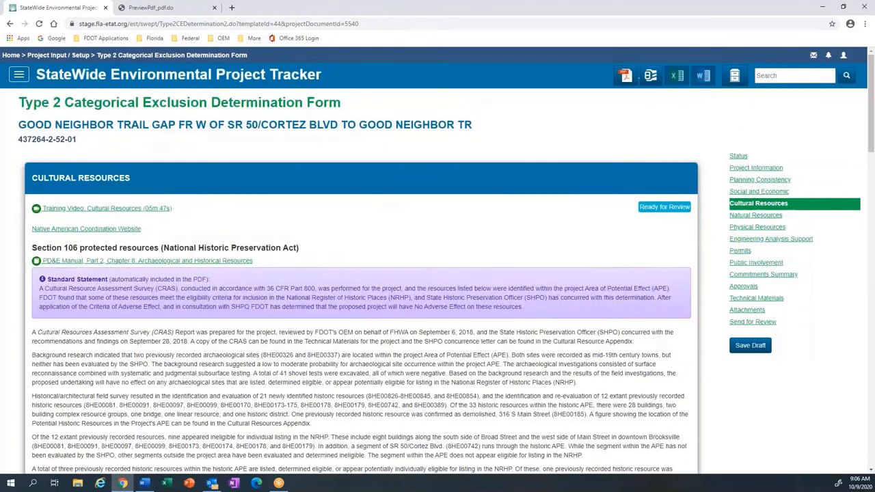
scroll(423, 239, down, 5)
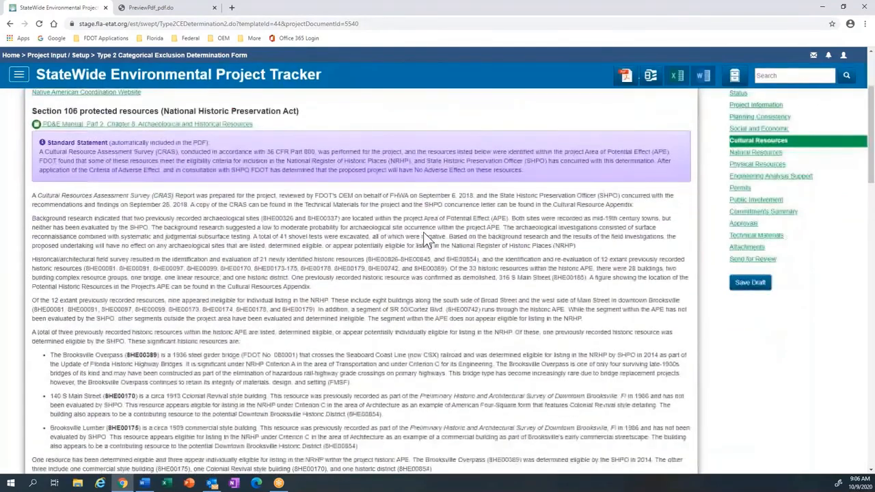
scroll(365, 280, down, 5)
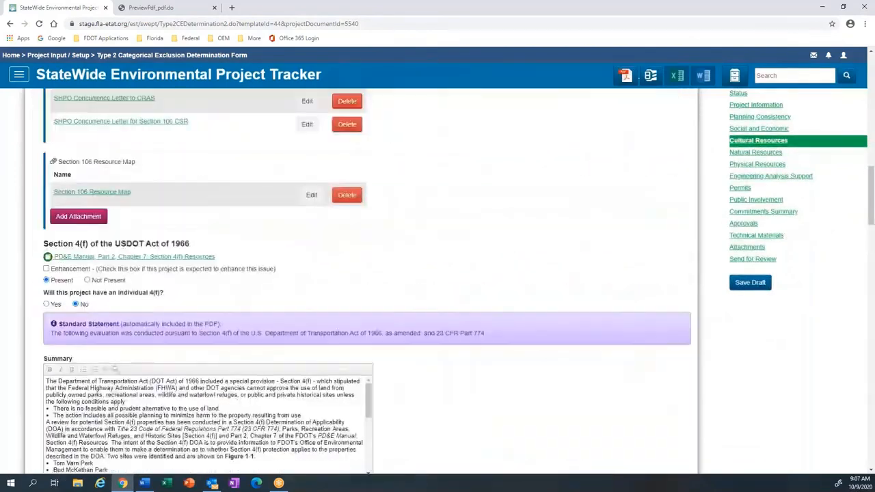
scroll(363, 274, down, 2)
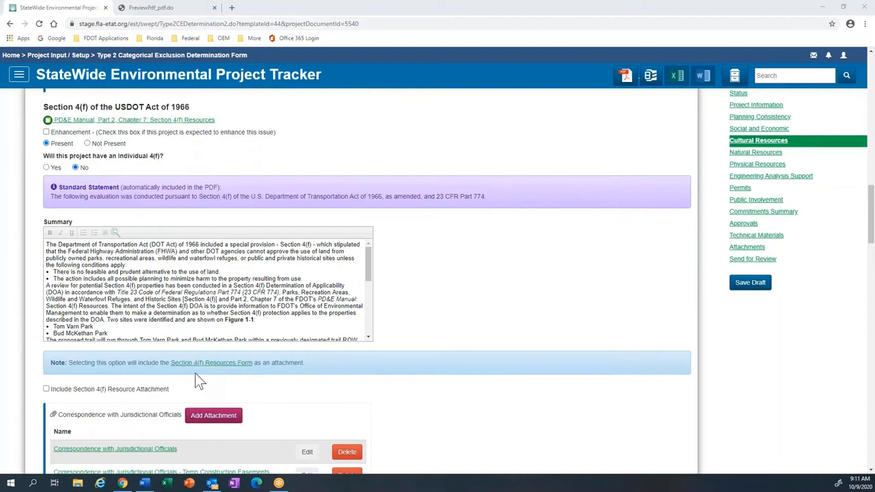
click(46, 389)
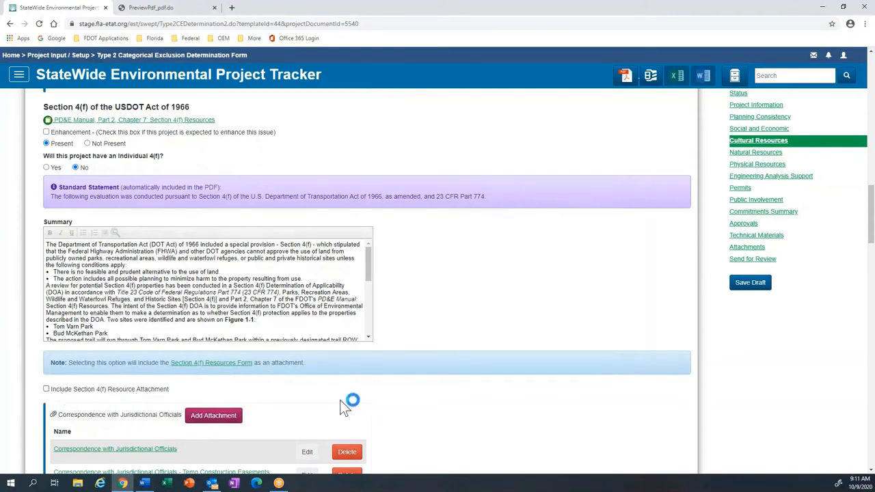
scroll(351, 388, down, 4)
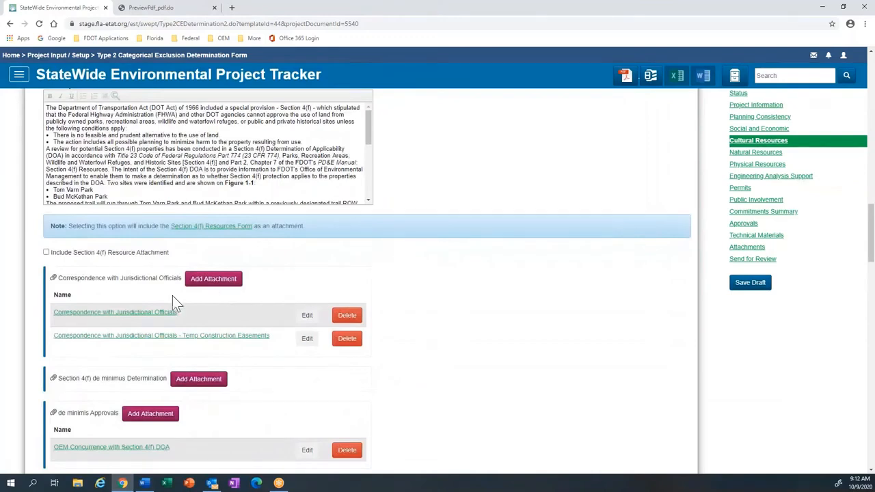
scroll(424, 355, down, 3)
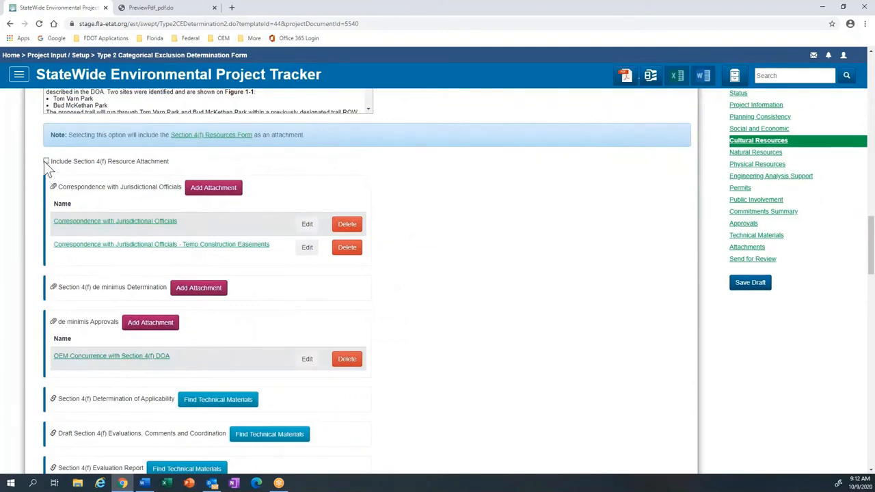
scroll(446, 345, down, 2)
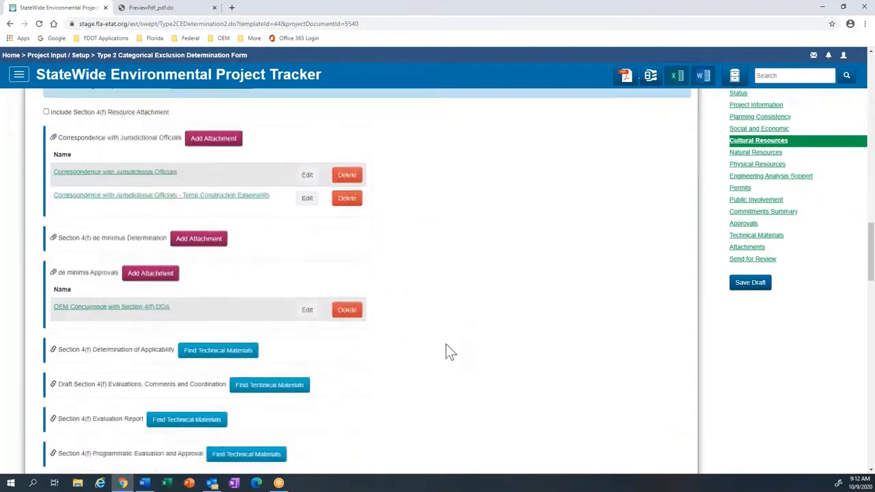
scroll(446, 345, down, 3)
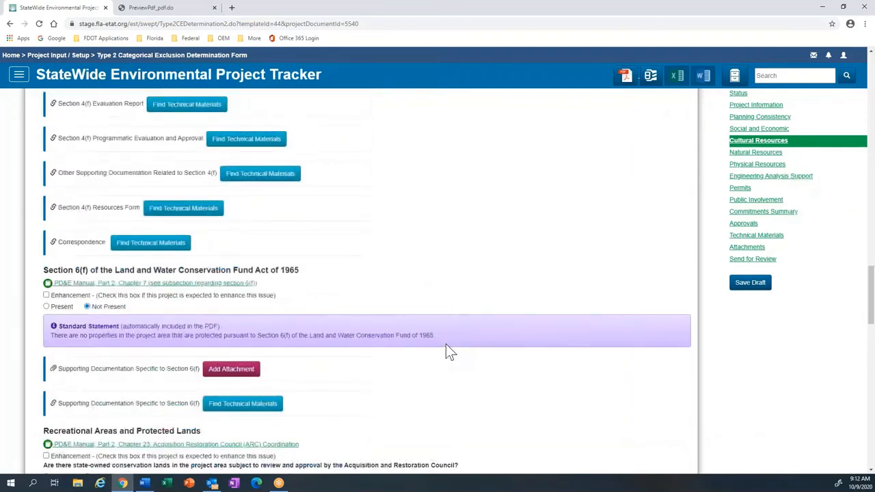
scroll(445, 347, down, 3)
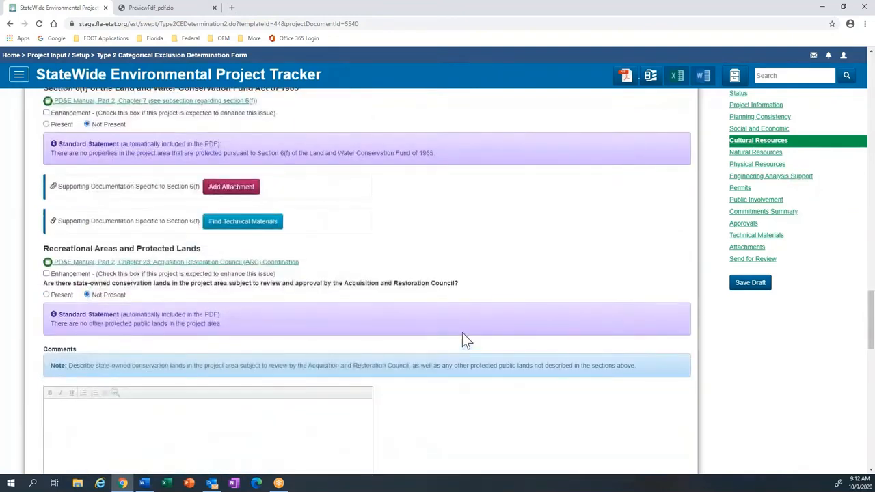
scroll(463, 335, down, 5)
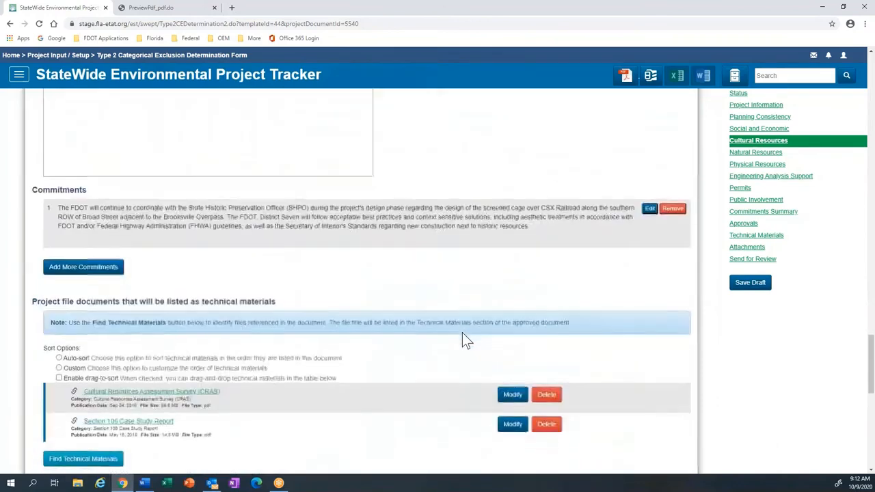
- Mark the Cultural Resources section as ready for review by District
scroll(462, 334, down, 6)
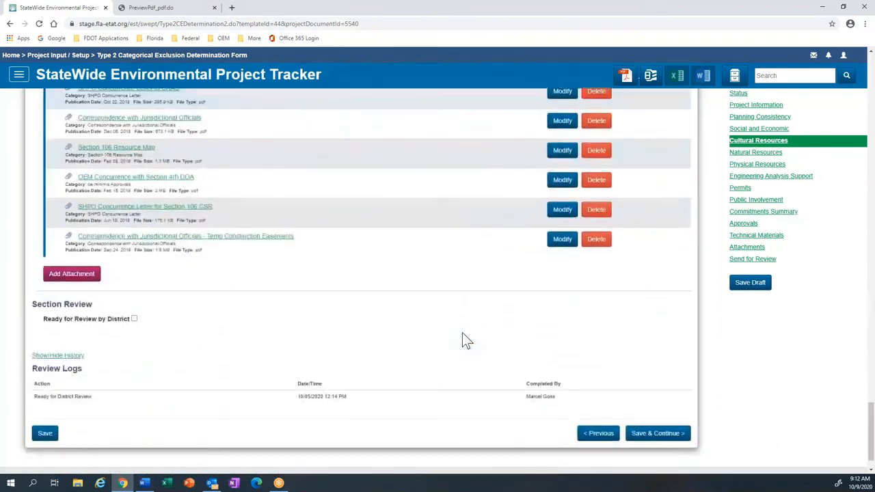
scroll(463, 335, down, 1)
click(134, 280)
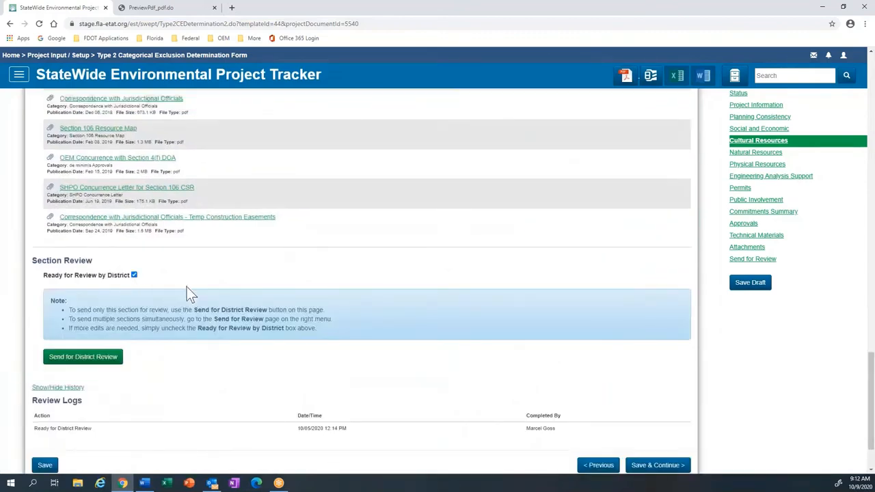
- Open the Natural Resources section and examine the species, wetlands, fish habitat, floodplains, aquifer, water resources, aquatic preserves and Outstanding Florida Waters entries
click(734, 153)
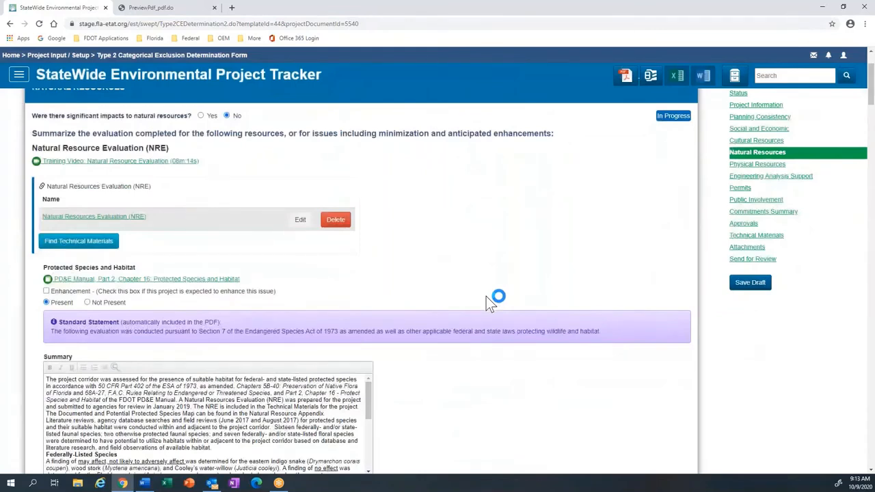
scroll(486, 296, down, 2)
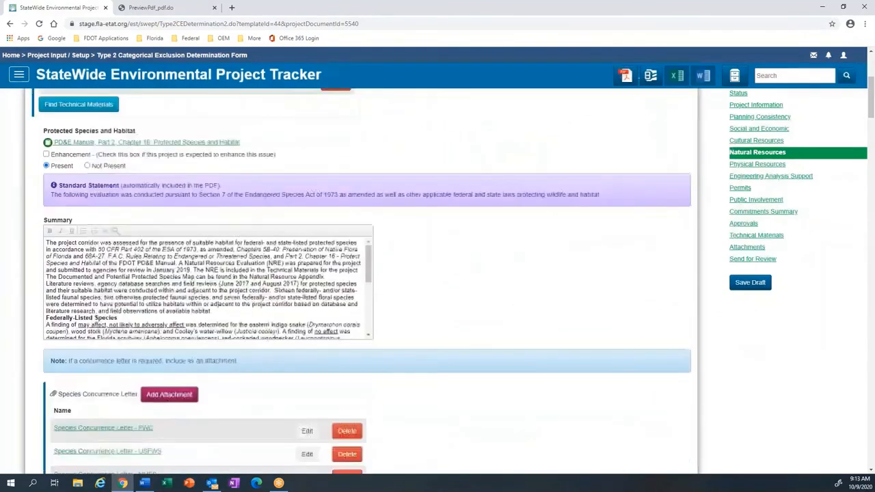
scroll(369, 280, down, 5)
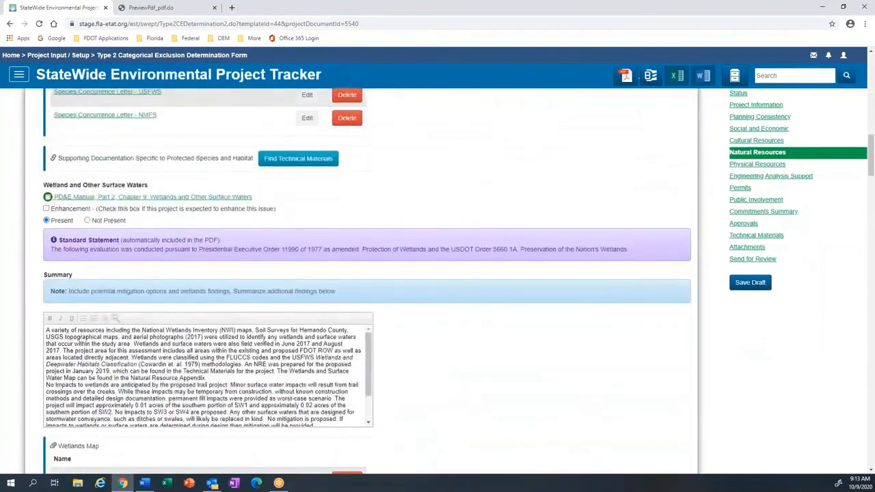
scroll(369, 280, down, 6)
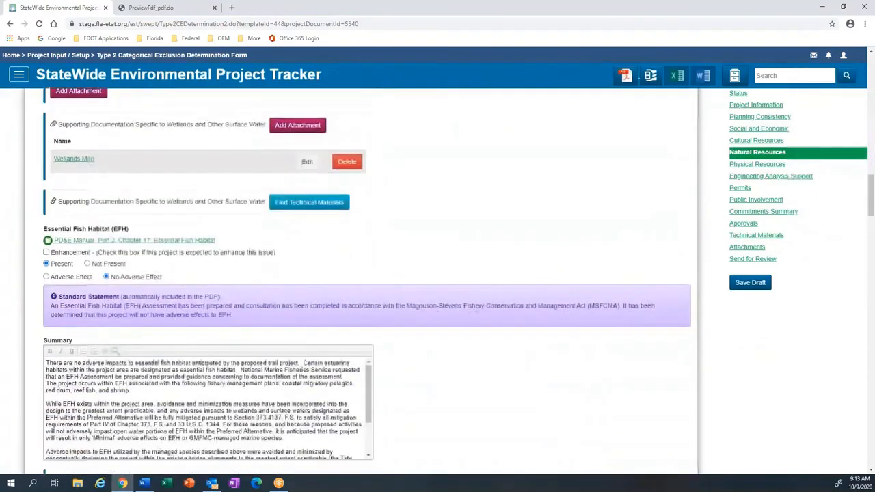
scroll(369, 281, down, 5)
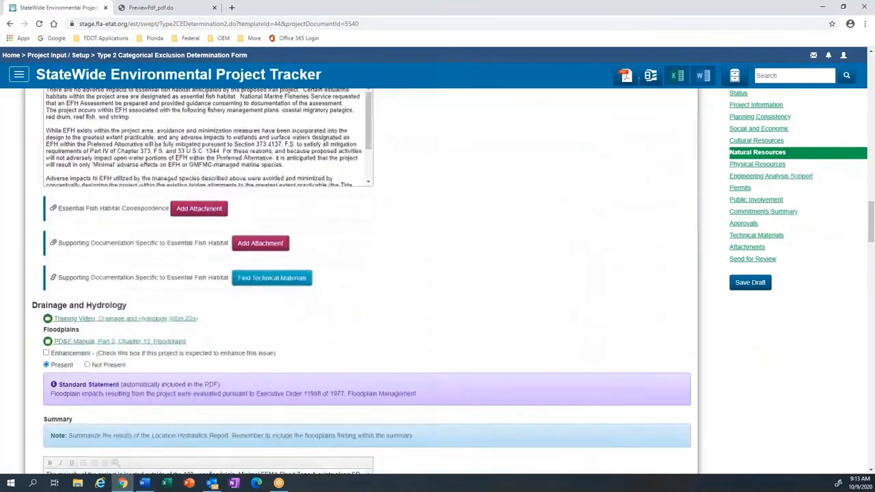
scroll(369, 280, down, 1)
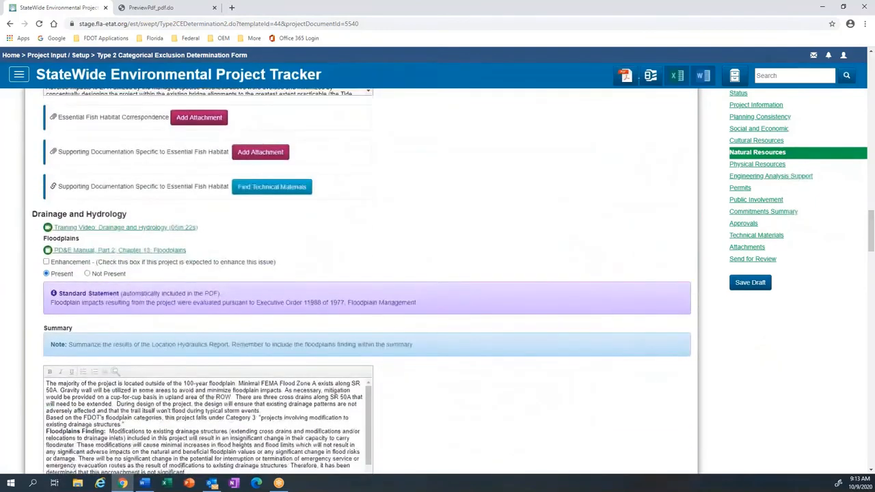
scroll(369, 281, down, 2)
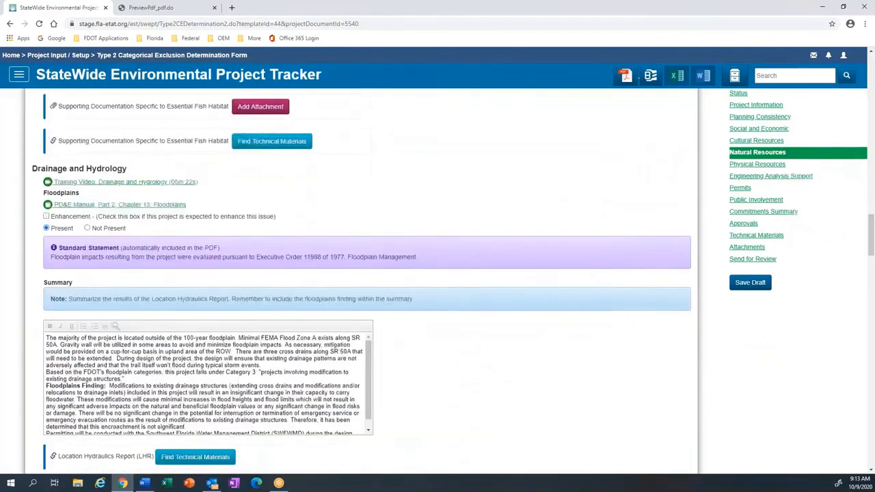
scroll(369, 280, down, 2)
scroll(369, 280, down, 4)
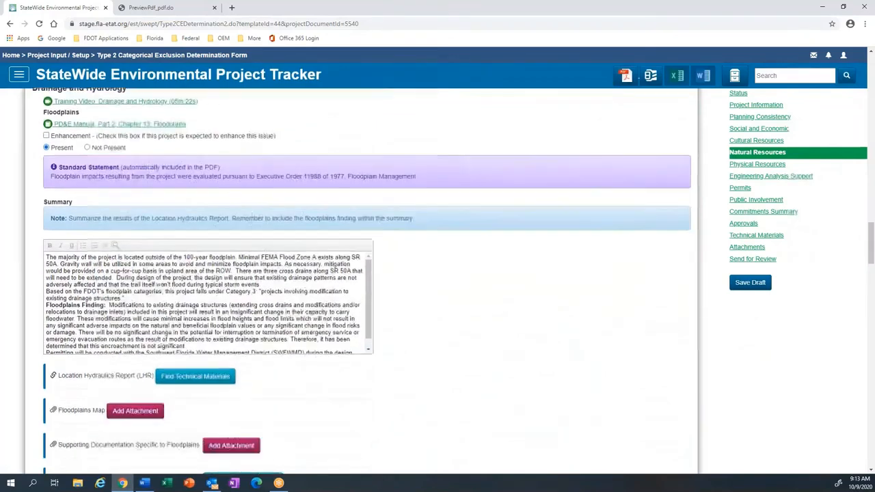
scroll(369, 281, down, 9)
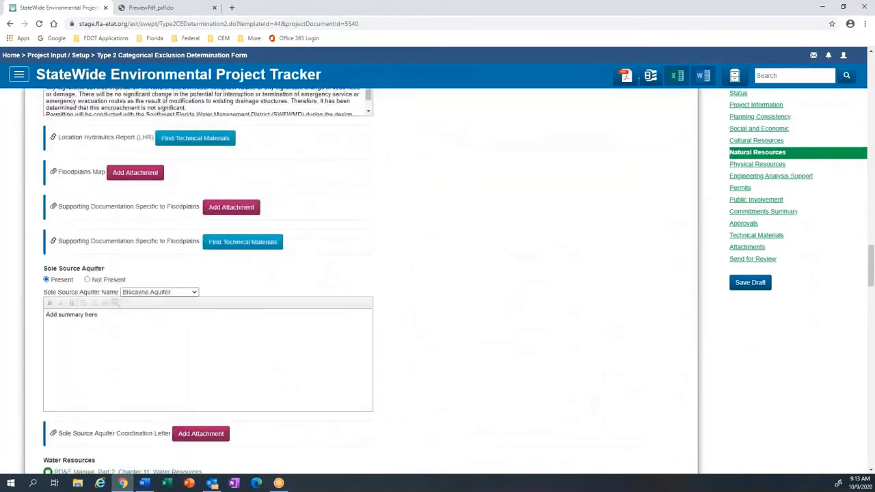
scroll(369, 280, down, 20)
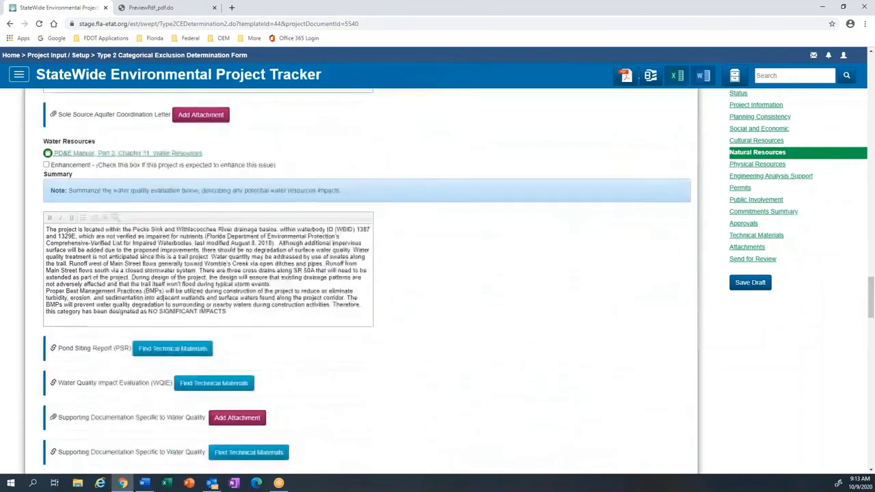
scroll(370, 280, down, 4)
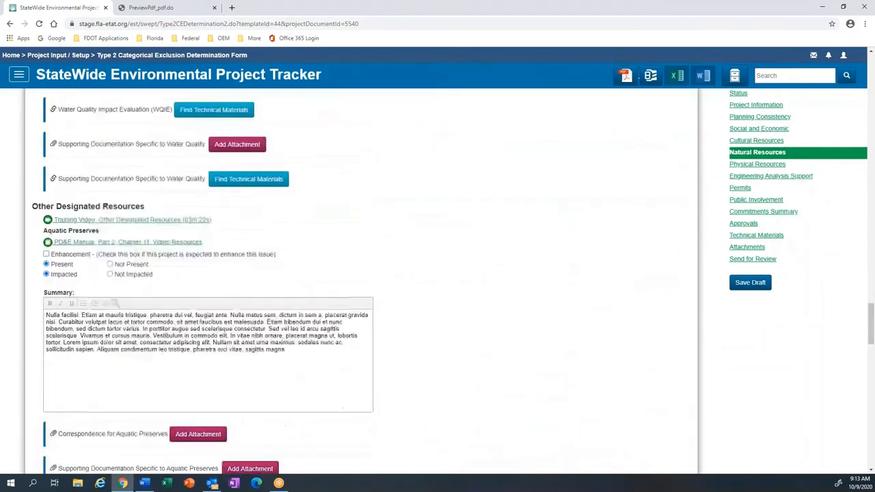
scroll(369, 281, down, 10)
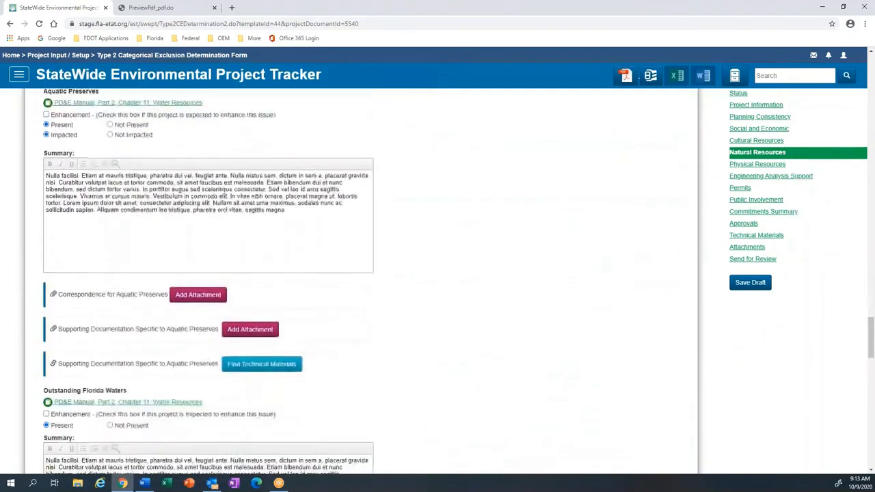
scroll(369, 281, down, 11)
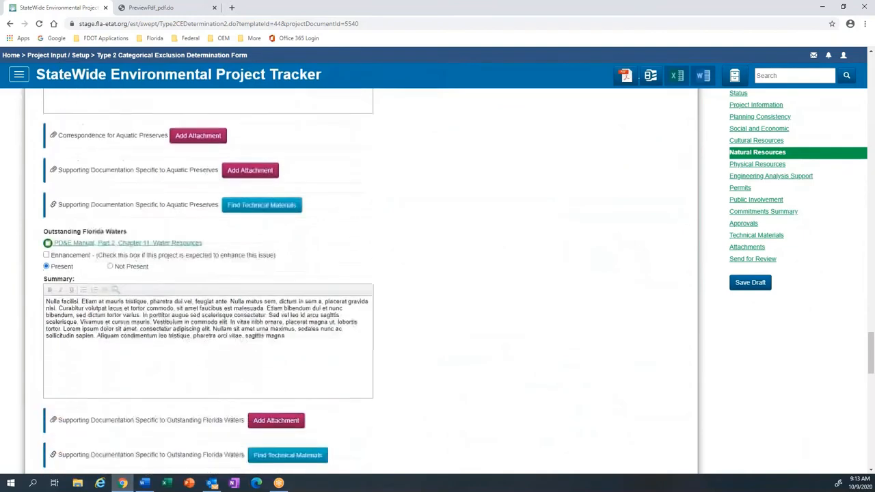
- Try Present for Wild and Scenic Rivers with Impacted, Not Impacted and each river type to compare the standard statements, then restore Not Present
scroll(329, 299, down, 3)
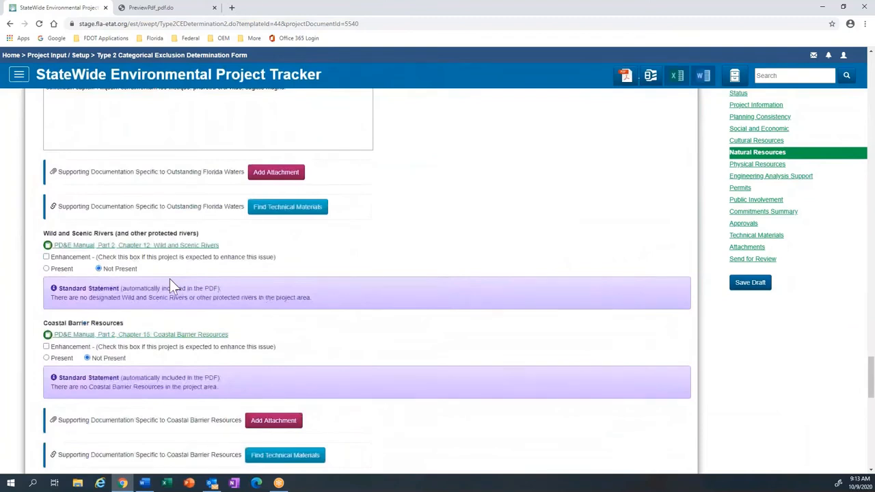
click(46, 269)
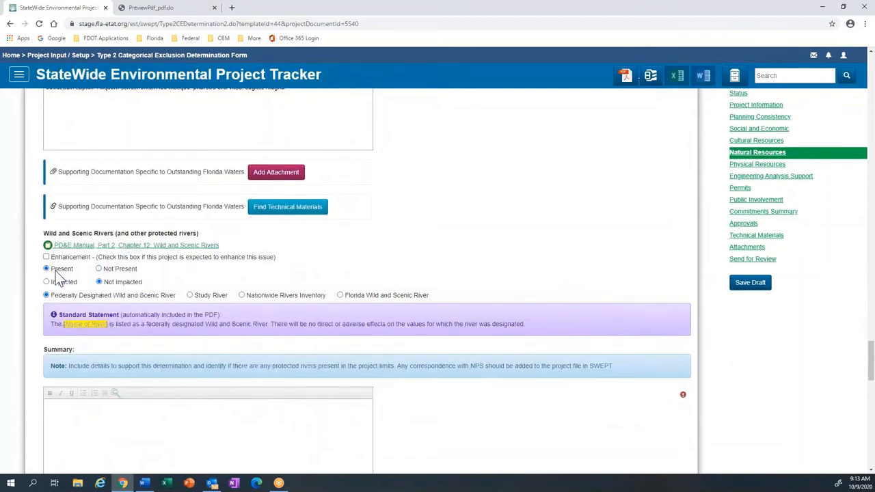
click(58, 286)
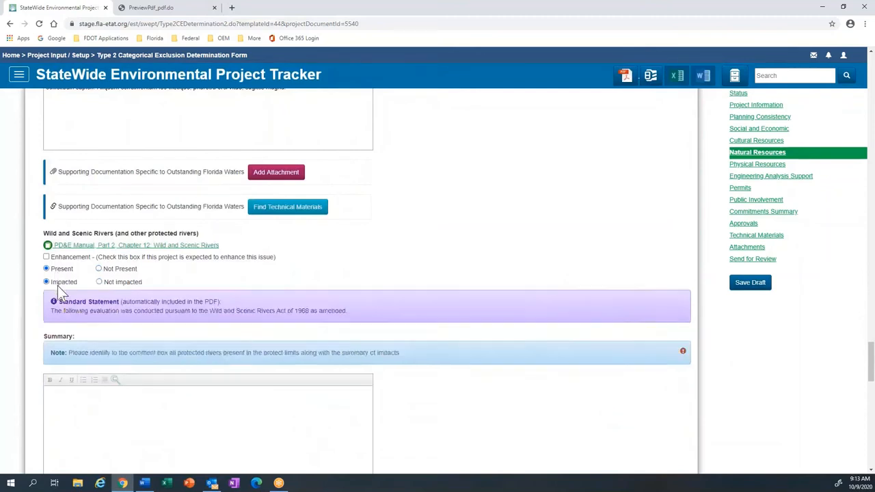
click(109, 285)
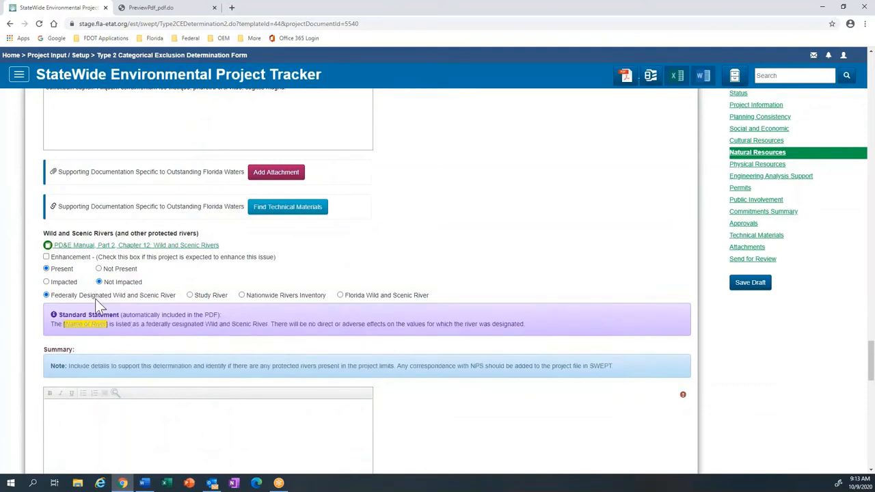
click(206, 296)
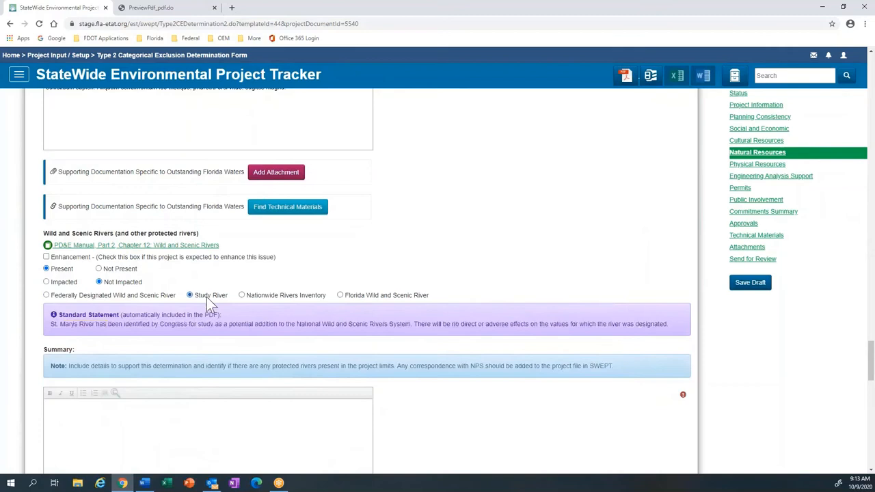
click(269, 298)
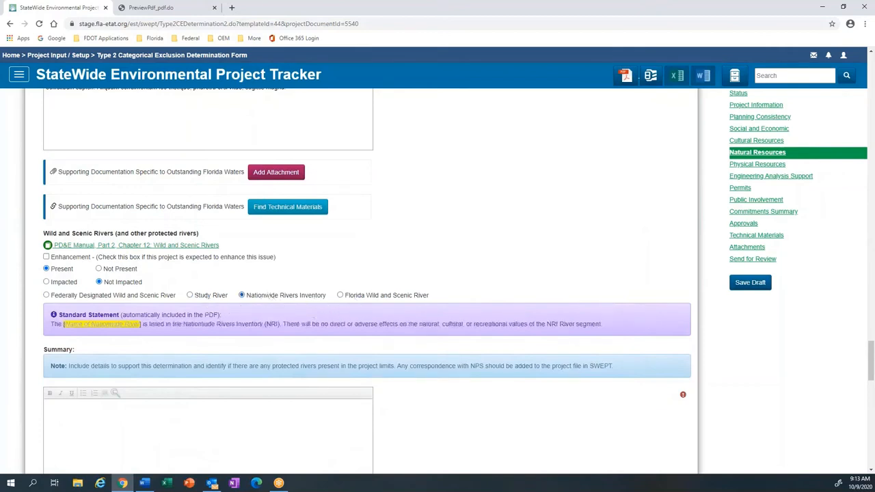
click(363, 296)
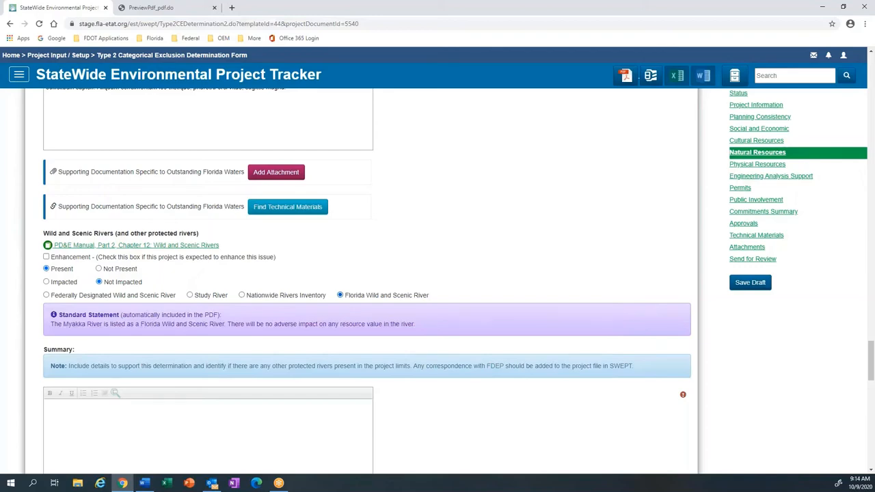
click(99, 269)
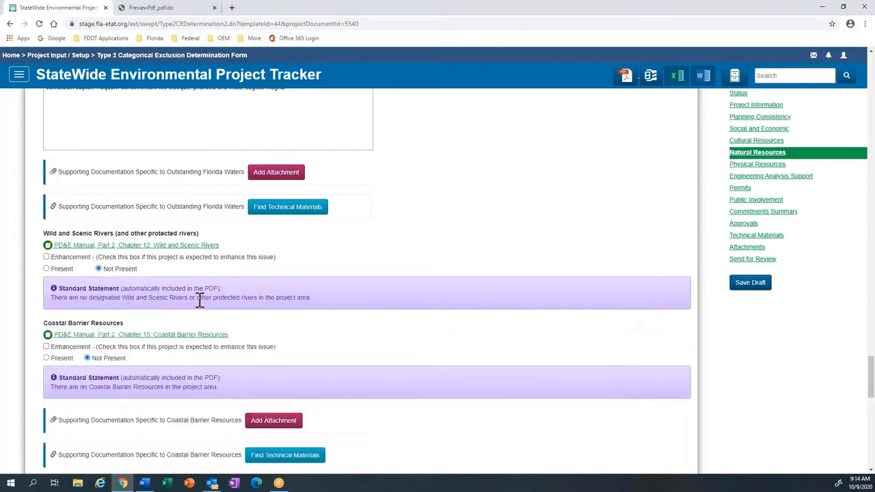
- Mark the Natural Resources section as ready for review by District
scroll(199, 301, down, 6)
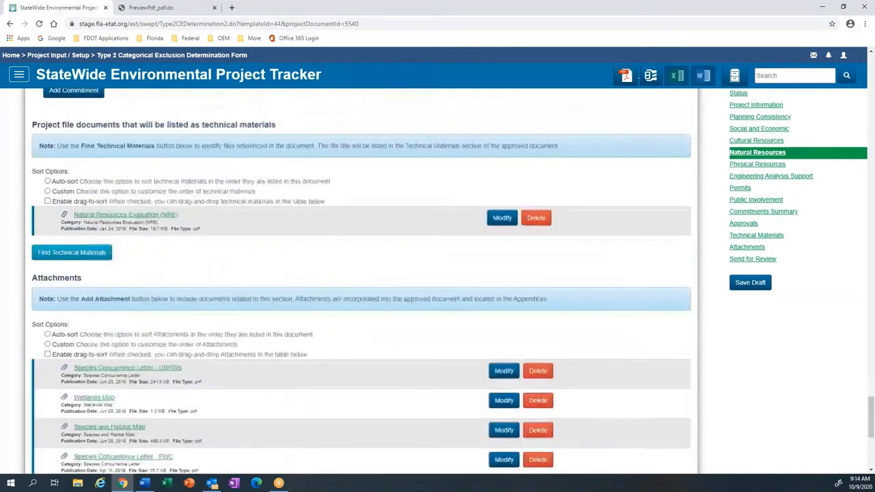
scroll(193, 309, down, 5)
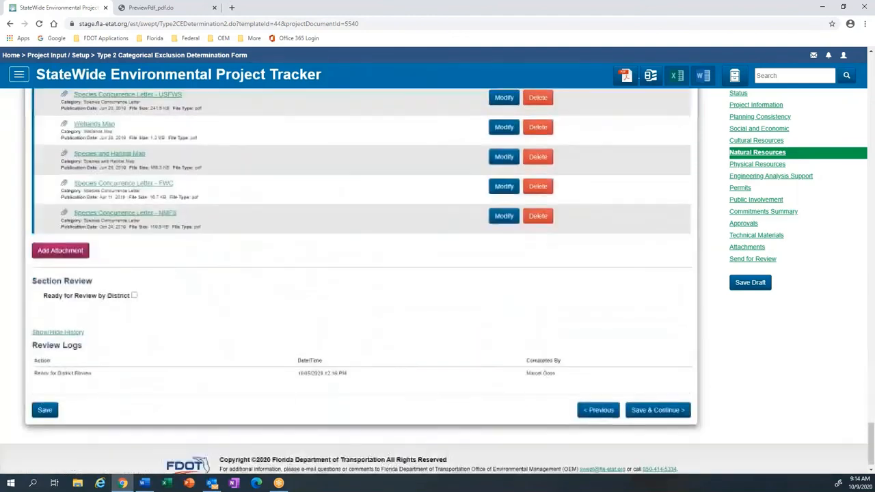
click(134, 296)
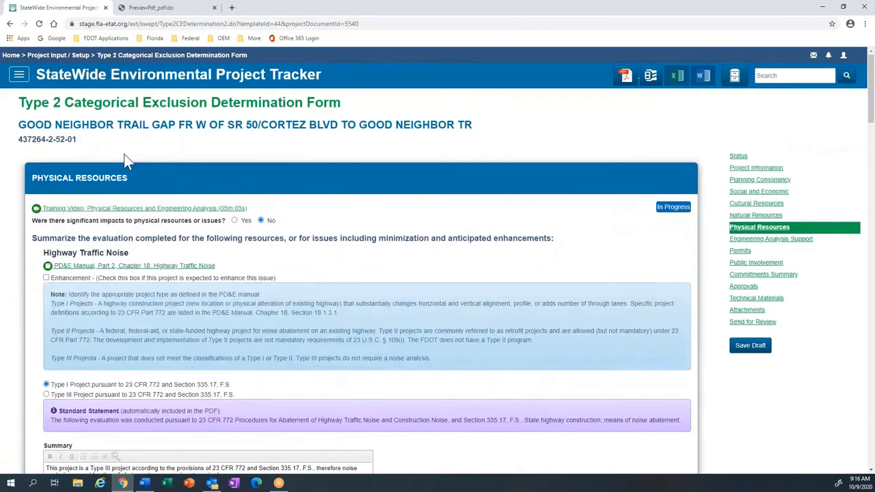
- Examine the Physical Resources entries for highway traffic noise, air quality, contamination, utilities and railroads, and construction
scroll(124, 157, down, 3)
scroll(124, 154, up, 1)
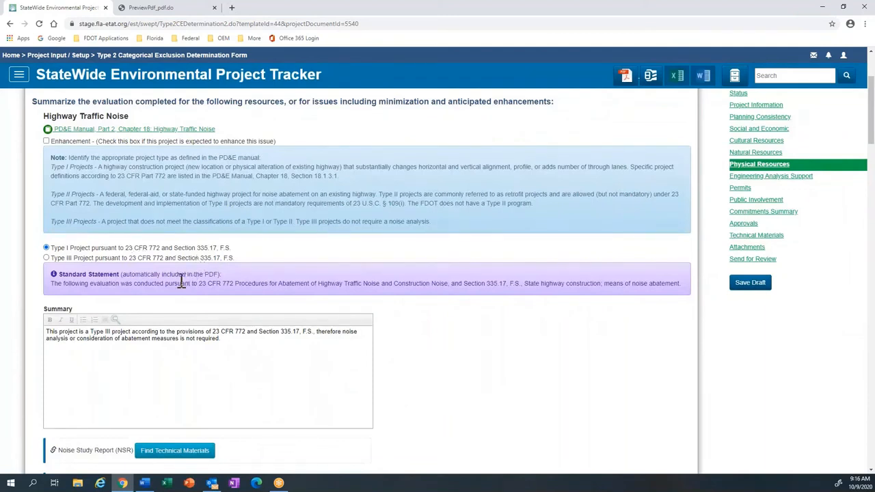
scroll(181, 282, down, 1)
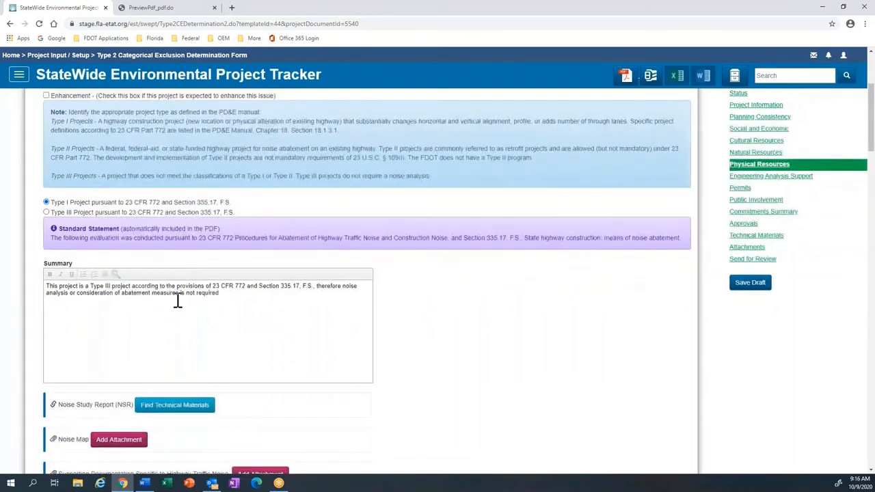
scroll(178, 301, down, 1)
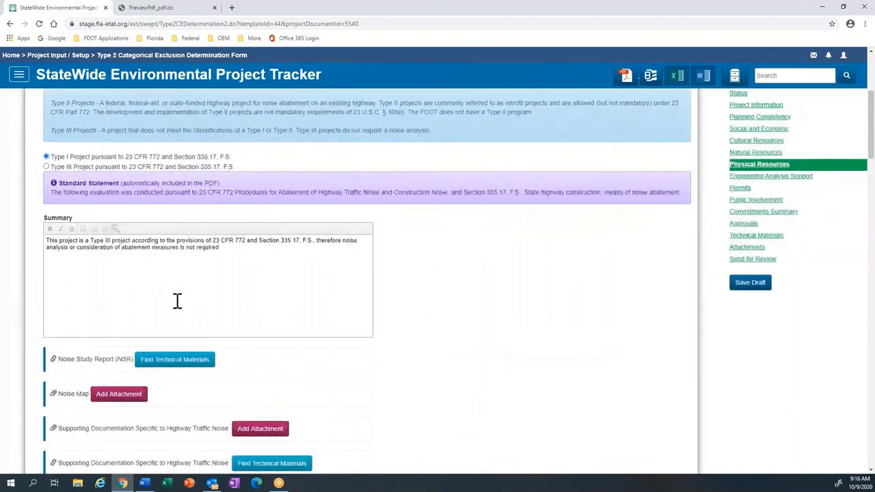
scroll(177, 300, down, 3)
scroll(177, 301, down, 5)
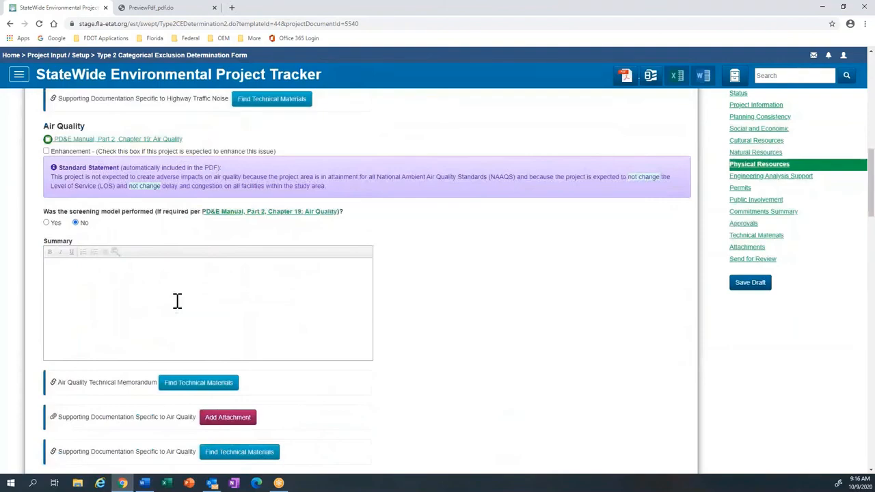
scroll(177, 301, down, 12)
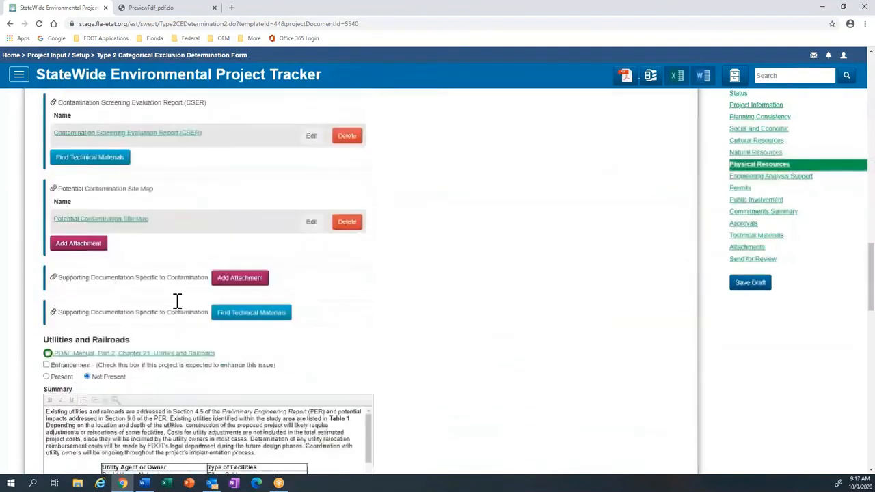
scroll(177, 301, down, 15)
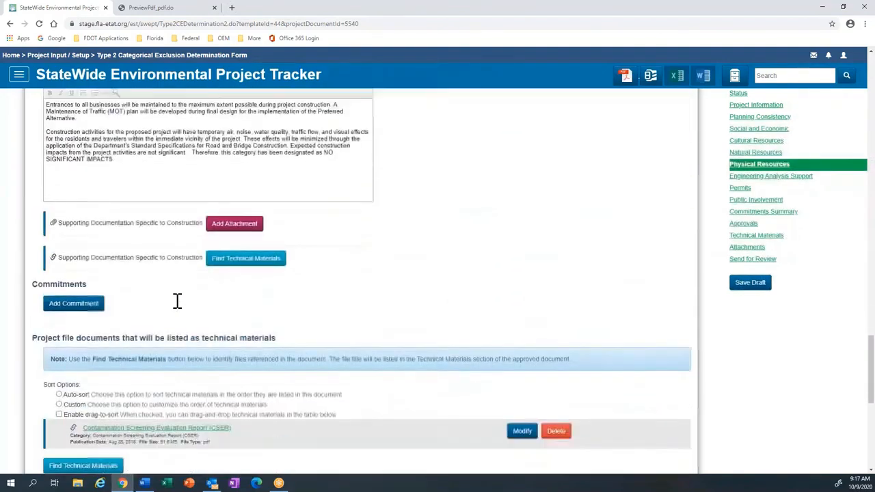
- Mark the Physical Resources section as ready for review by District
scroll(177, 300, down, 7)
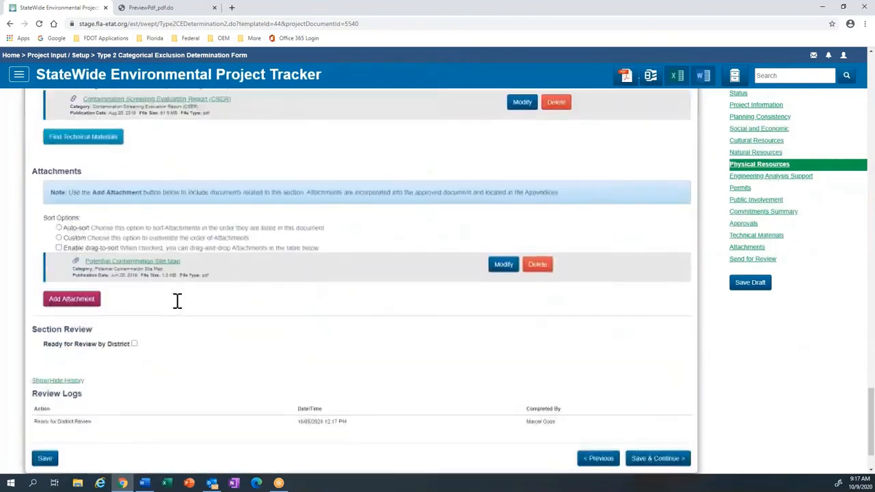
scroll(177, 301, down, 1)
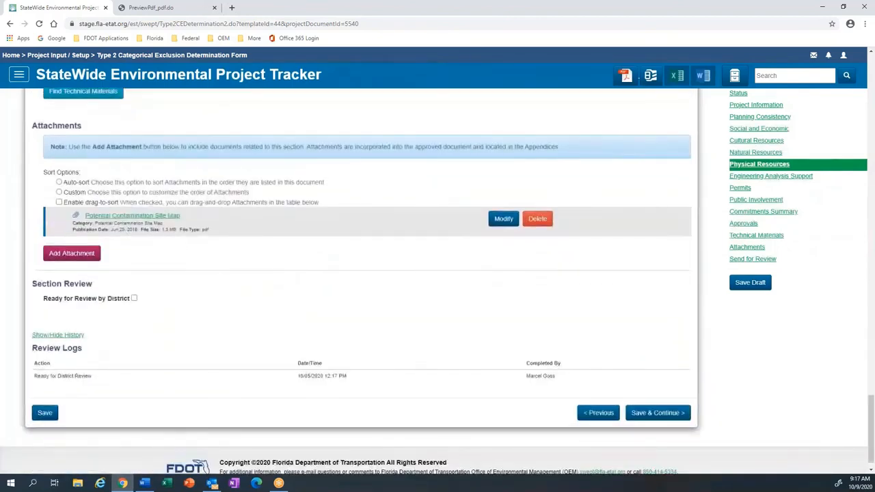
click(134, 298)
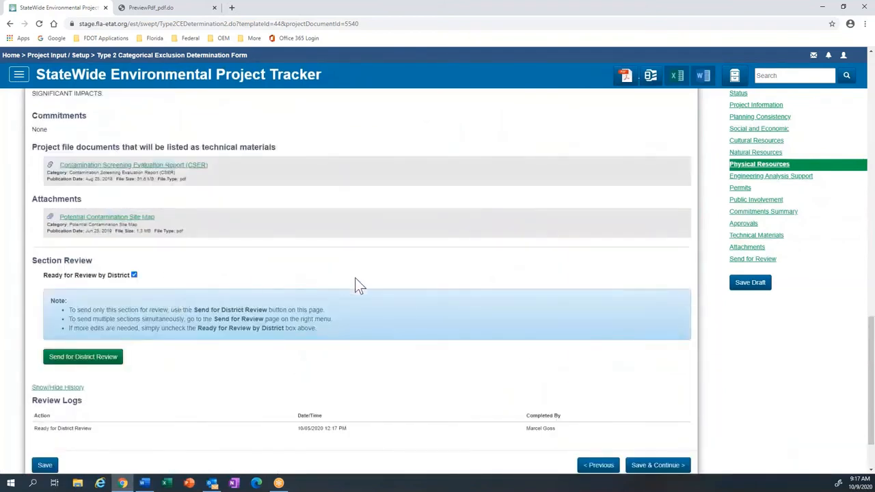
- Open the Engineering Analysis Support section and check which report can be chosen for its standard statement
click(752, 176)
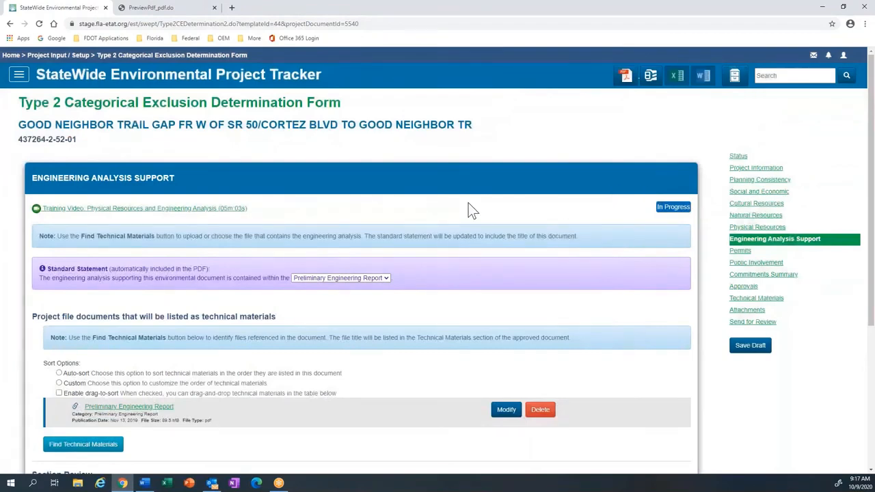
scroll(470, 209, down, 1)
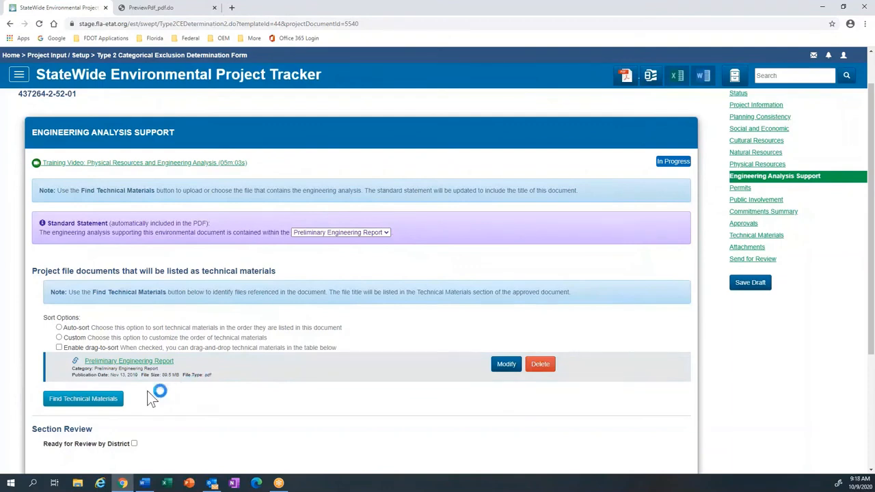
click(387, 234)
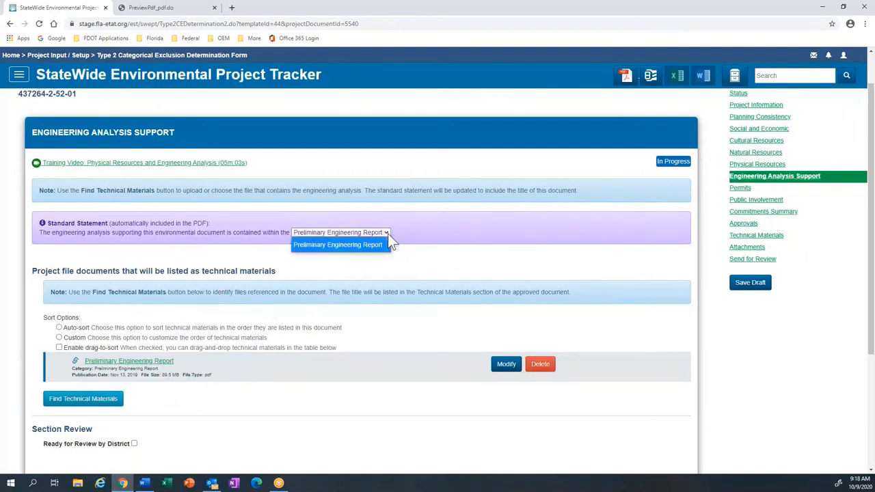
click(387, 256)
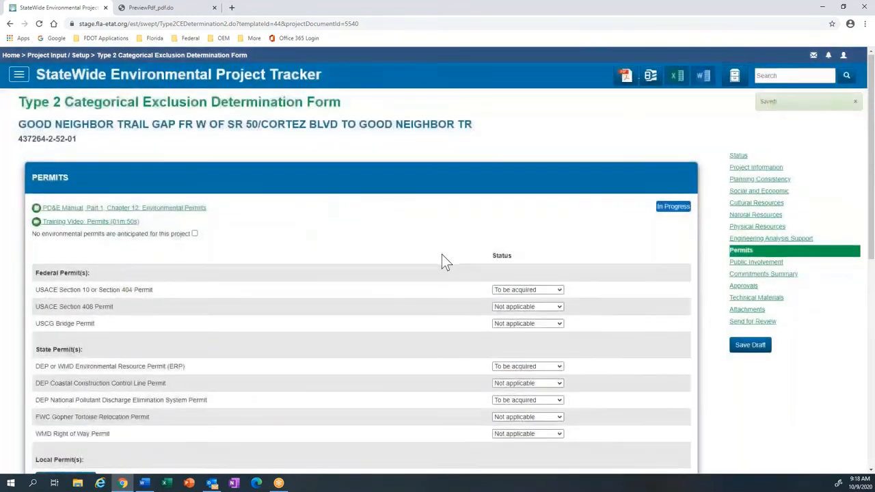
- Examine the federal, state, local and other permit entries, including the status options for the USACE Section 10 or Section 404 Permit
scroll(442, 255, down, 3)
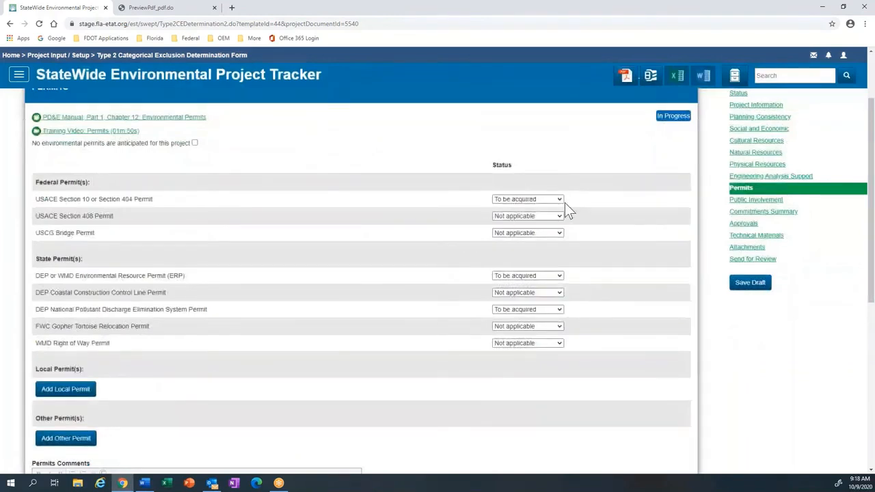
click(560, 199)
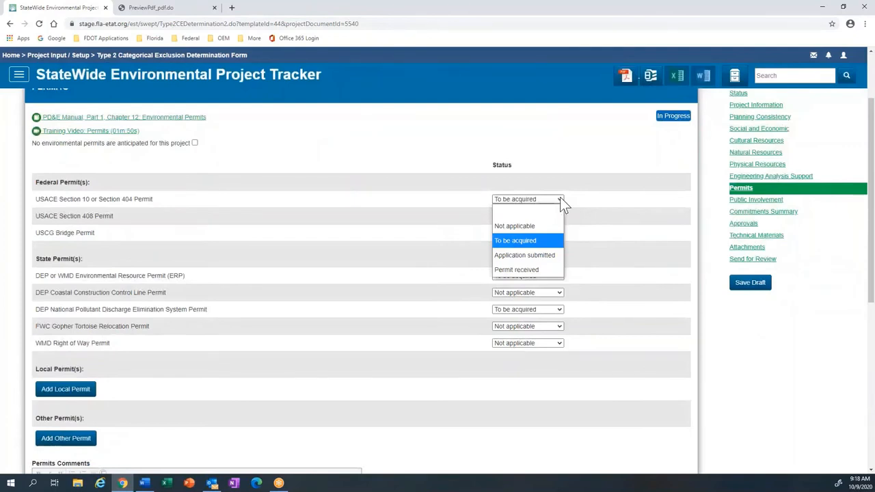
click(547, 240)
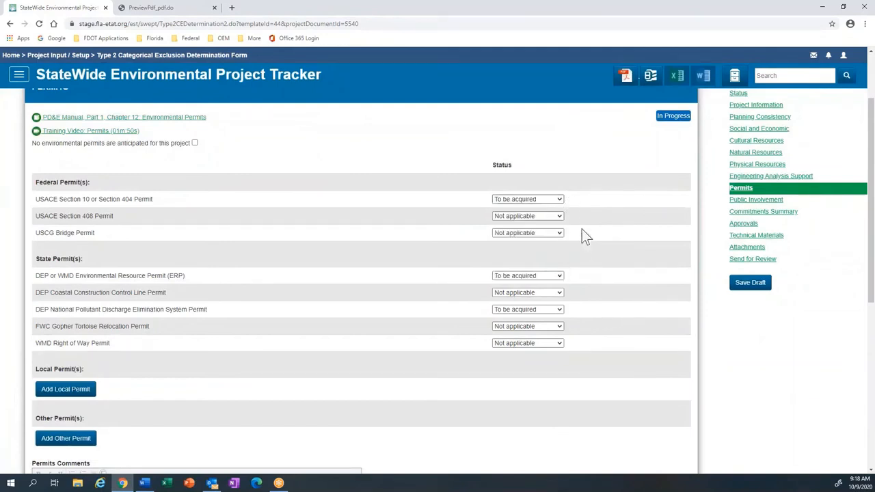
scroll(583, 231, down, 1)
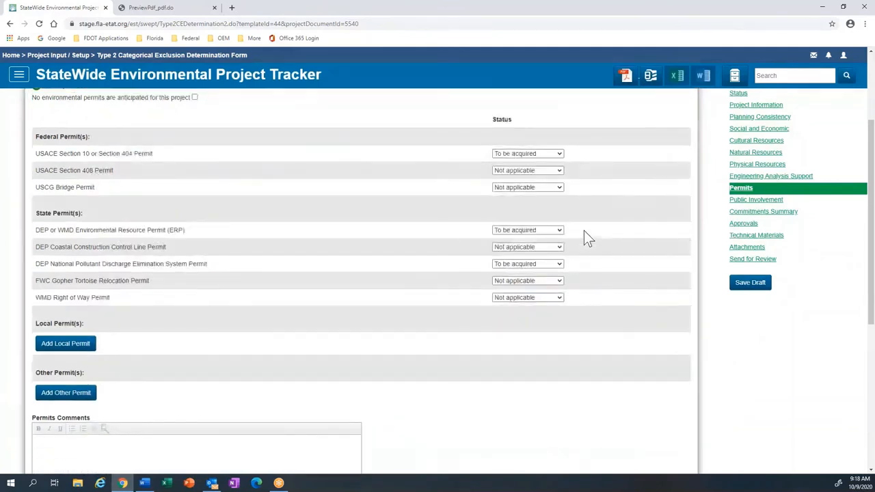
scroll(584, 232, down, 1)
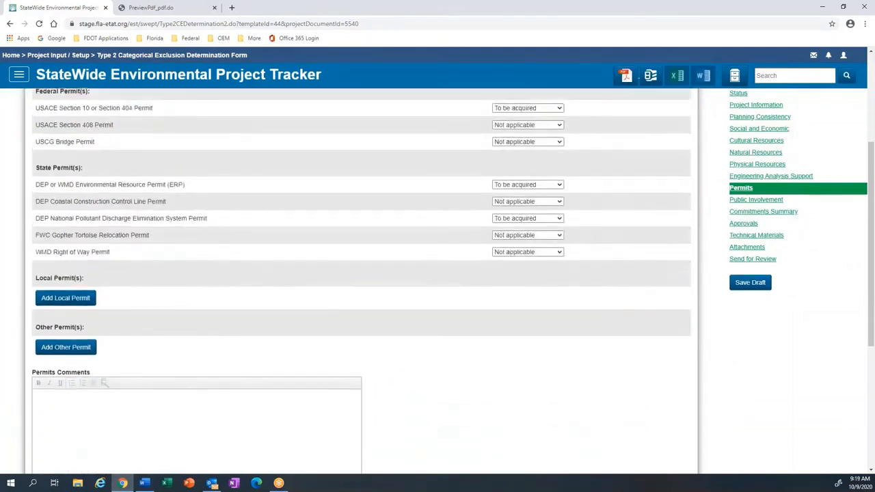
click(88, 353)
scroll(163, 335, up, 1)
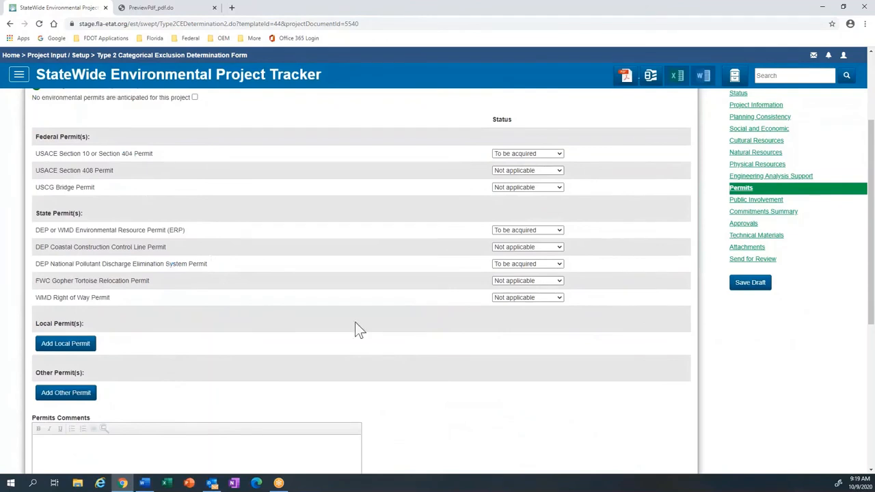
- Mark the Permits section as ready for review by District
scroll(397, 331, down, 4)
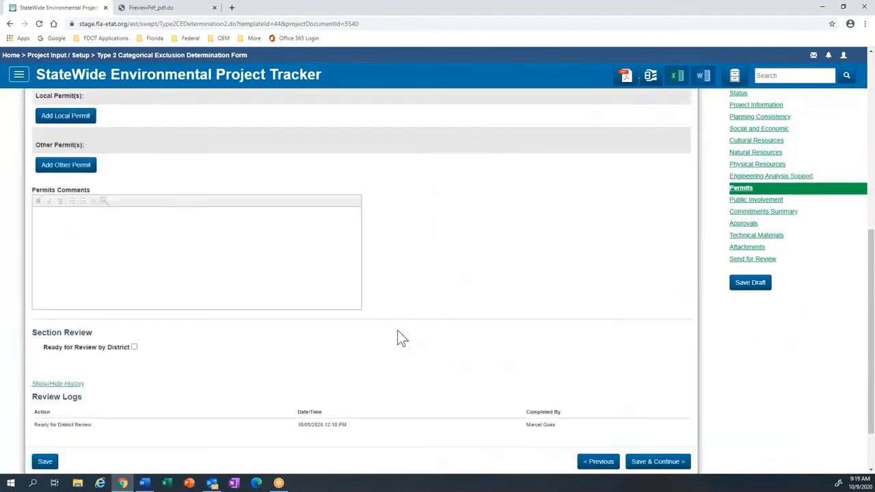
scroll(397, 333, down, 1)
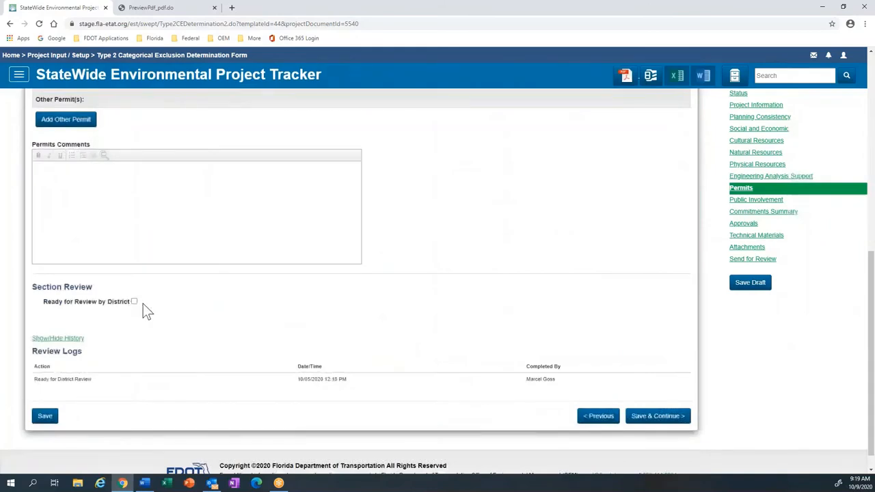
click(134, 302)
scroll(591, 343, up, 1)
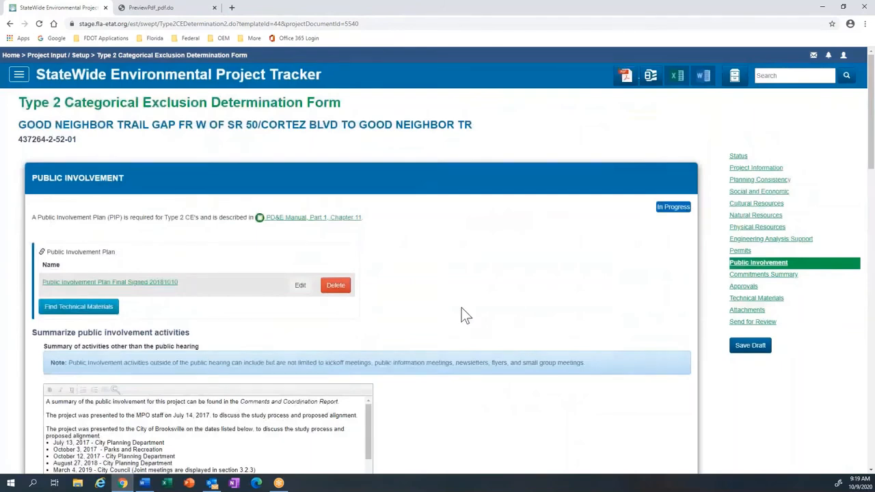
- Examine the Public Involvement section, from the plan and activity summary through the public hearing entries to the technical materials and attachments
scroll(462, 309, down, 1)
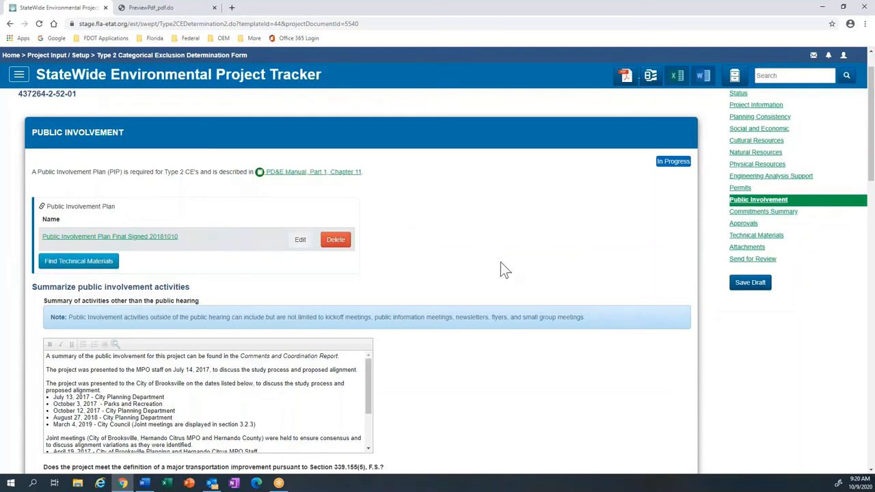
scroll(504, 269, down, 2)
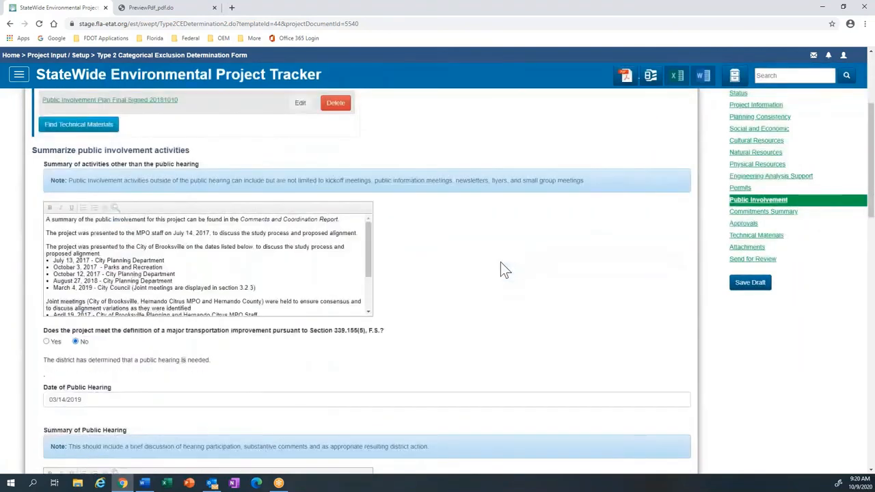
scroll(504, 269, down, 2)
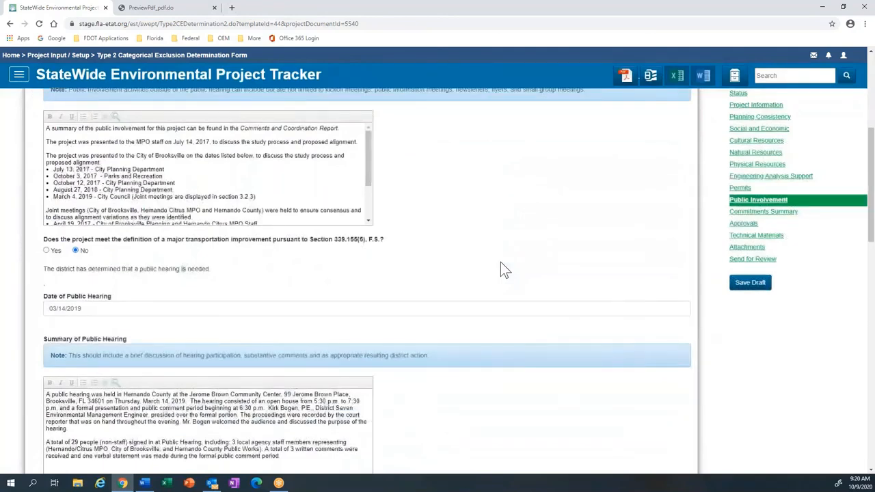
scroll(501, 263, down, 2)
scroll(501, 263, down, 2)
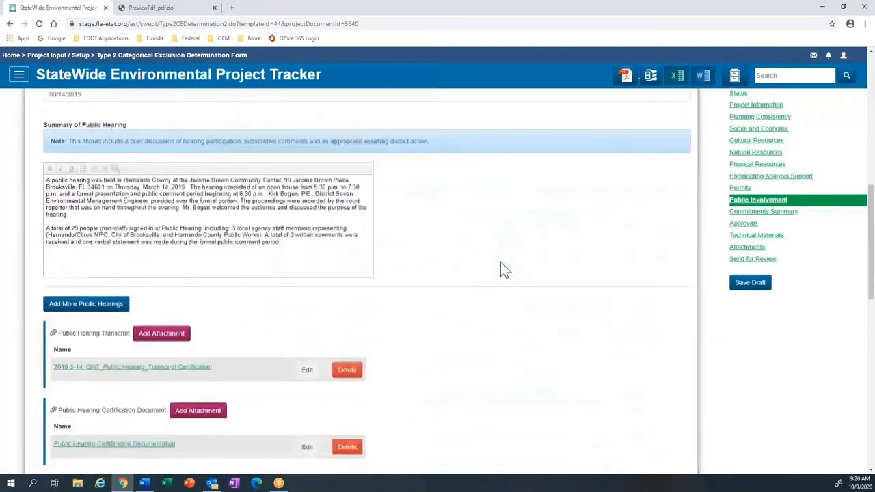
scroll(501, 263, down, 2)
scroll(501, 263, down, 2)
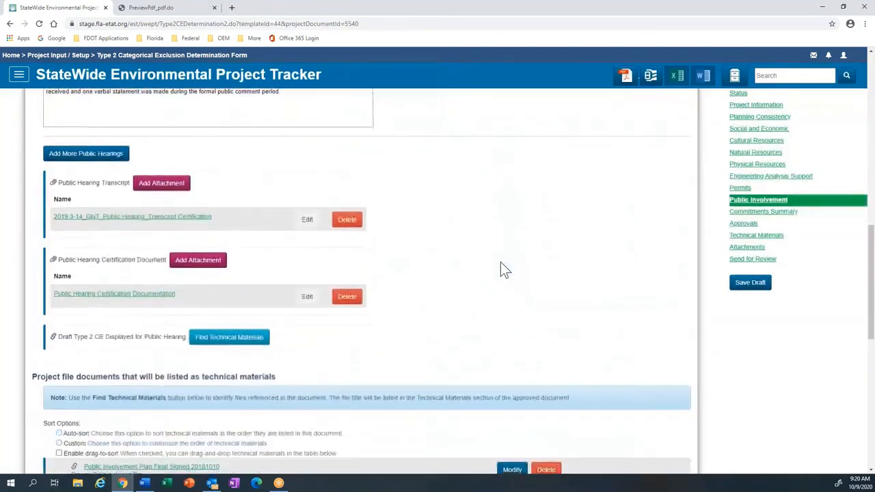
scroll(501, 269, down, 2)
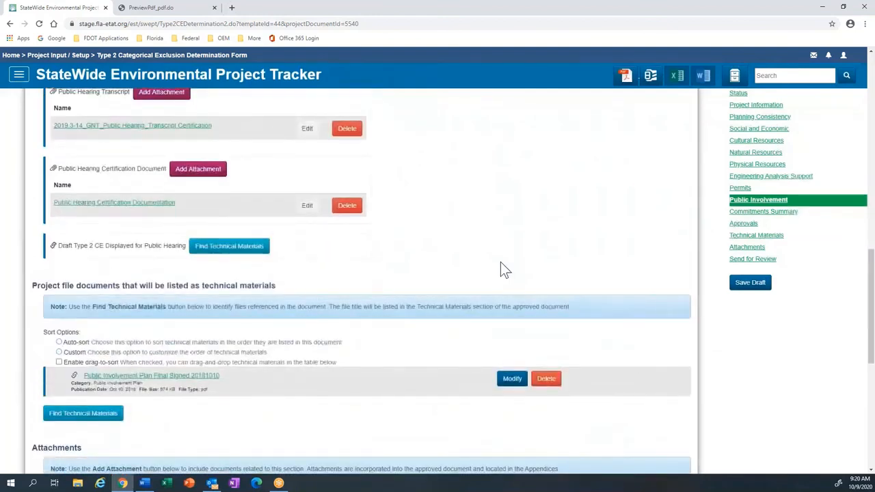
scroll(501, 268, down, 3)
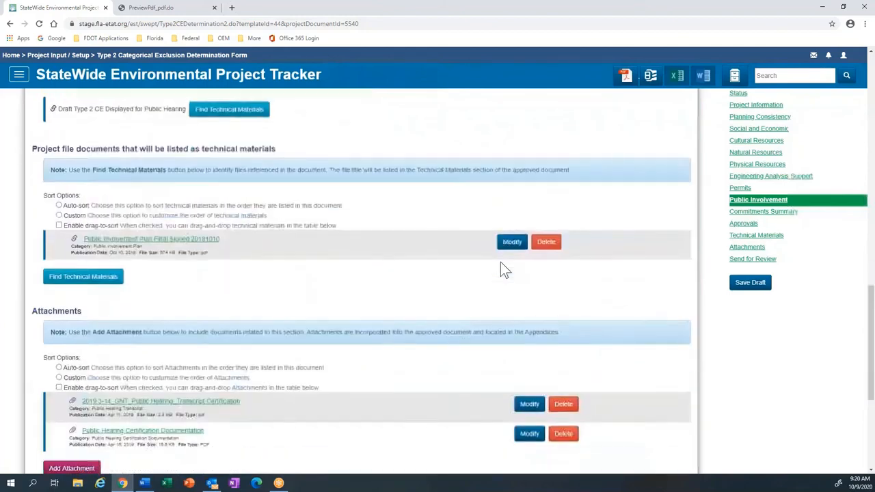
- Mark the Public Involvement section as ready for review by District
scroll(500, 268, down, 1)
scroll(501, 263, down, 3)
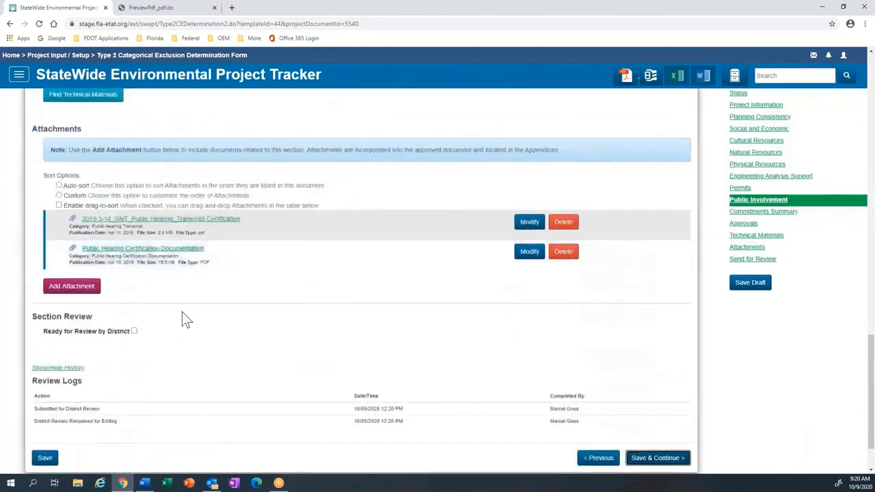
click(134, 332)
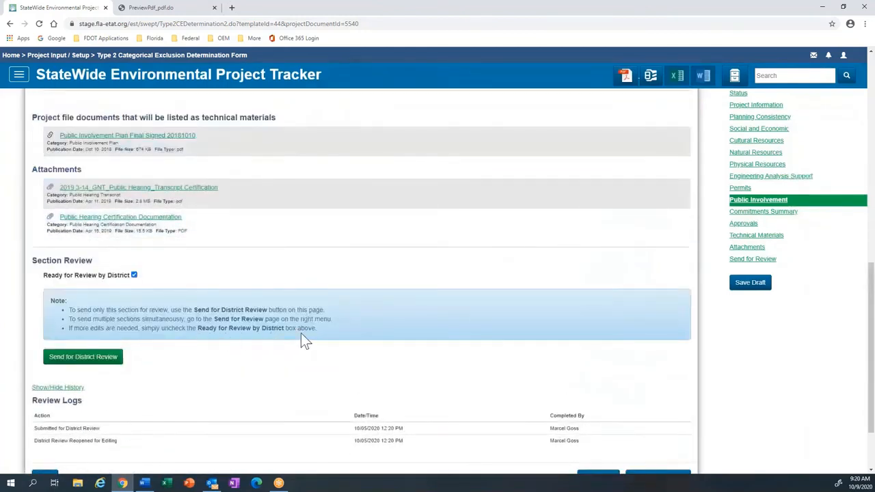
- Open the Commitments Summary, check the commitments listed per section, and mark it as ready for review by District
click(735, 218)
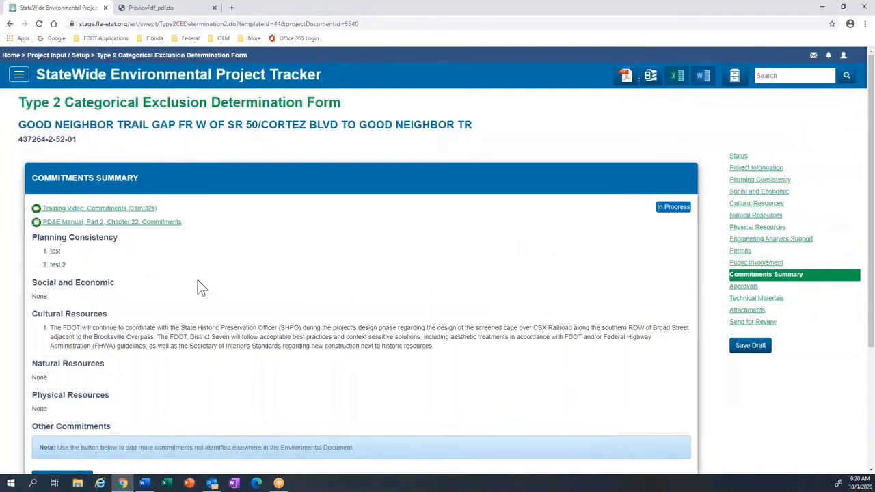
scroll(197, 280, down, 2)
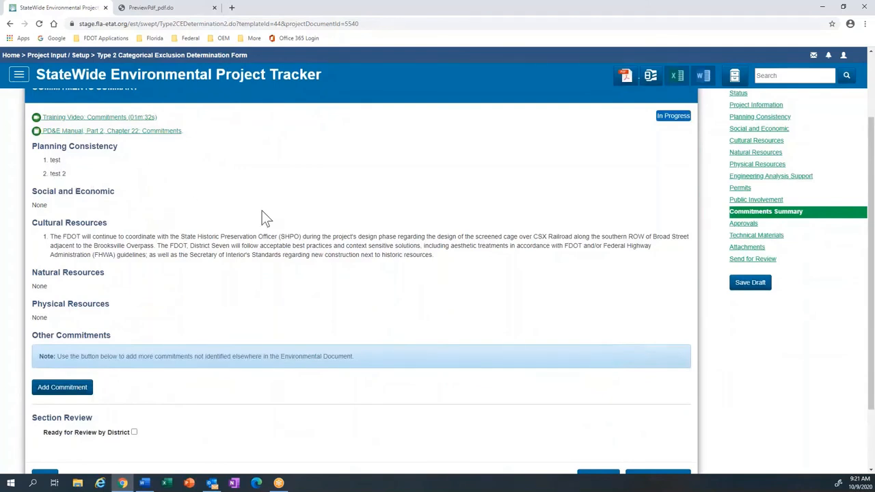
scroll(262, 210, down, 3)
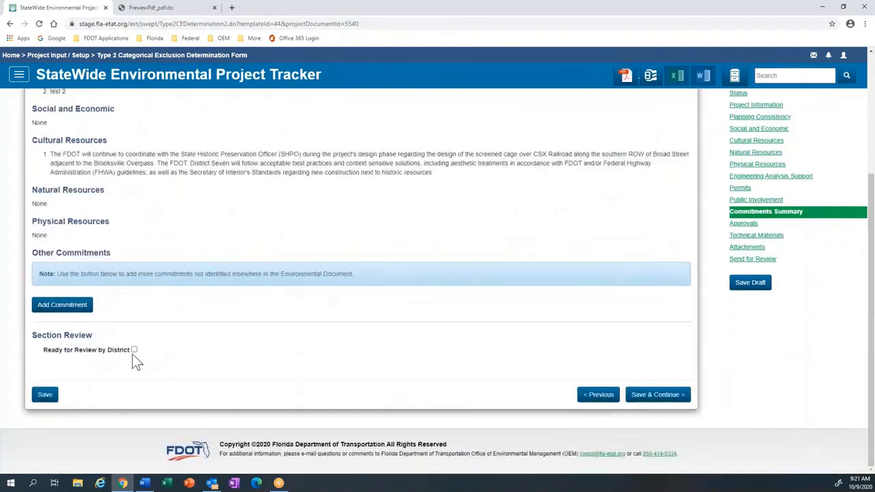
click(134, 350)
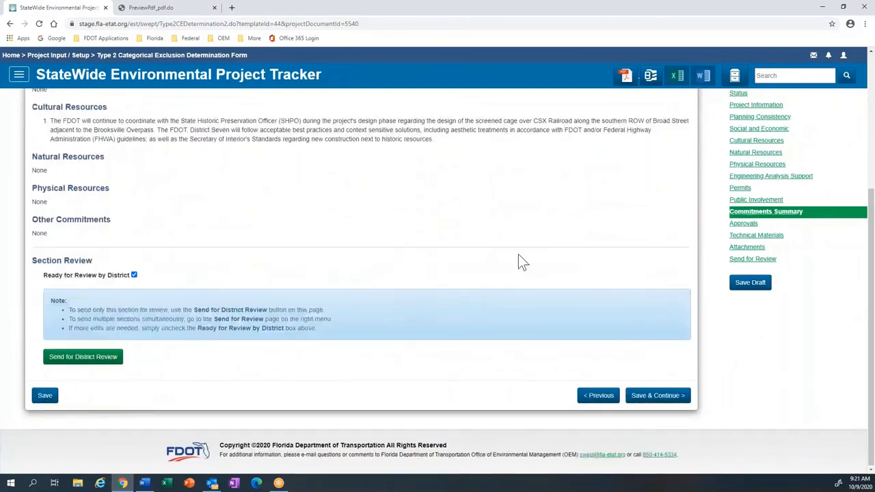
- View the Office of Environmental Management approval page and continue to the Technical Materials page to review its documents by section
click(745, 224)
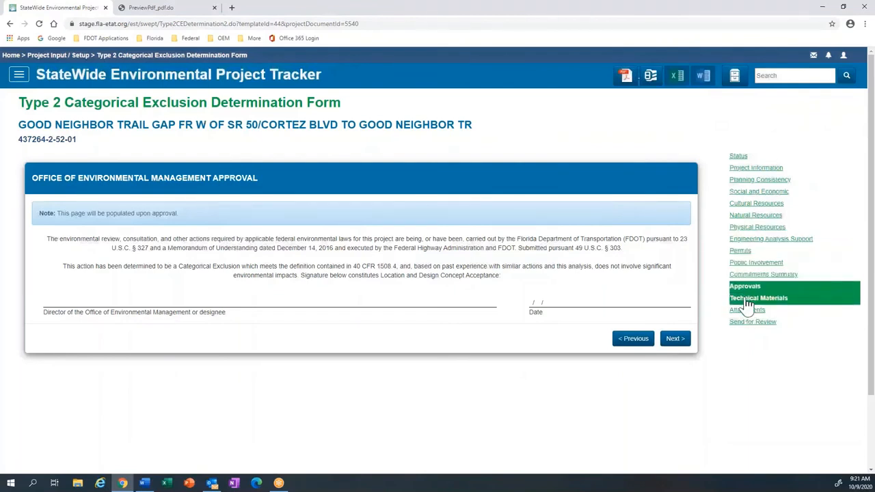
click(675, 339)
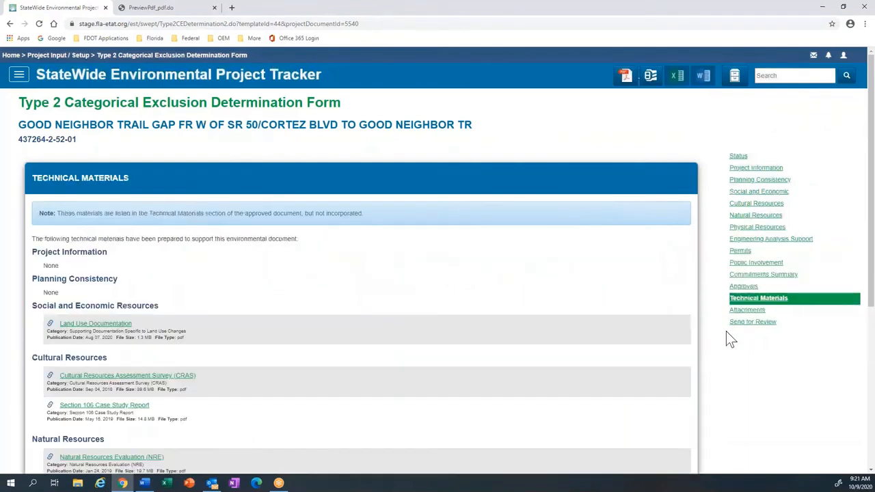
scroll(516, 341, down, 2)
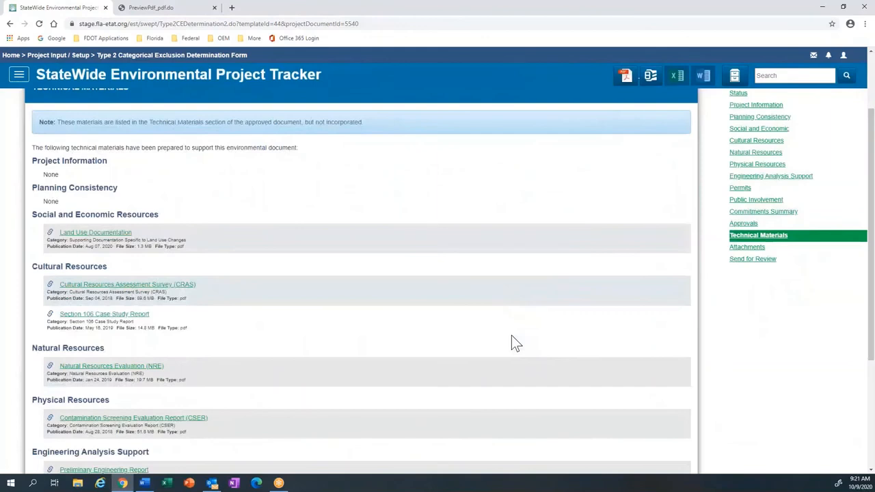
scroll(516, 344, down, 3)
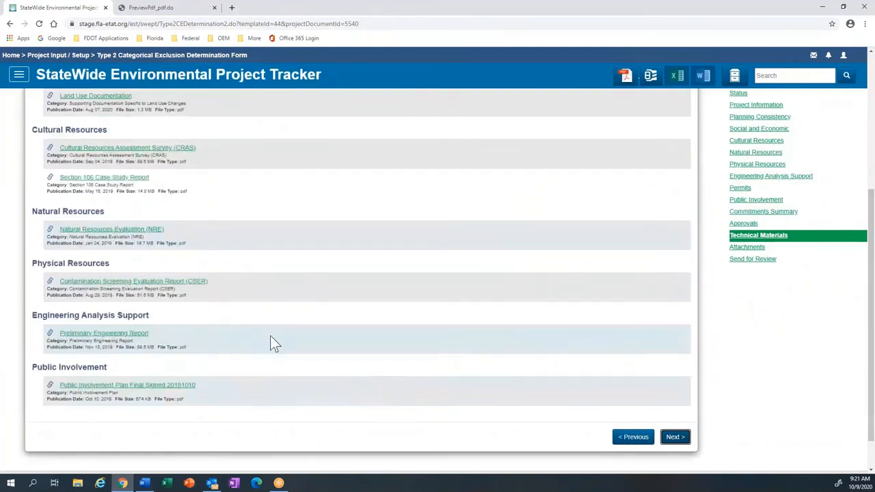
- Open the Attachments page and review the documents listed for each section, from Project Information to Public Involvement
click(675, 439)
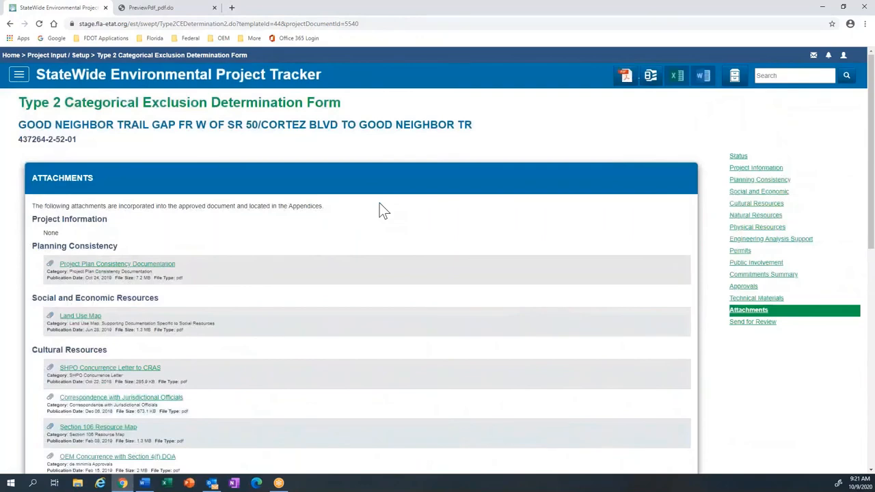
scroll(380, 204, down, 1)
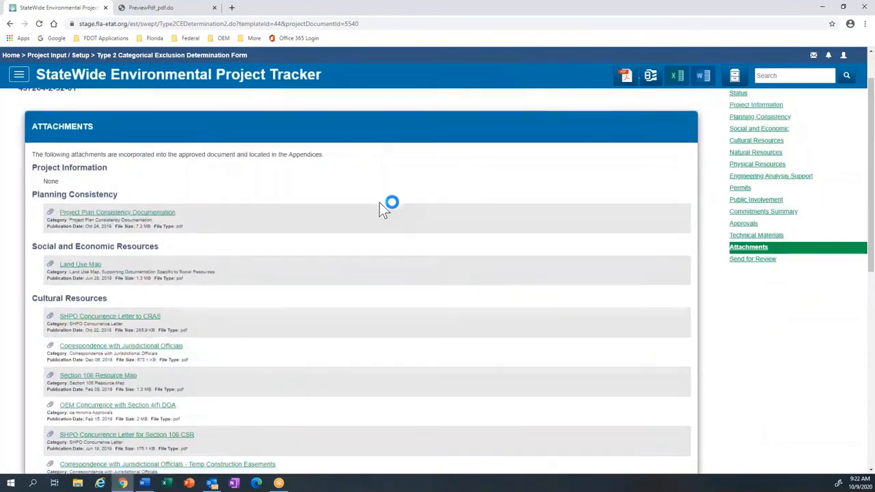
scroll(383, 208, down, 3)
scroll(462, 217, down, 1)
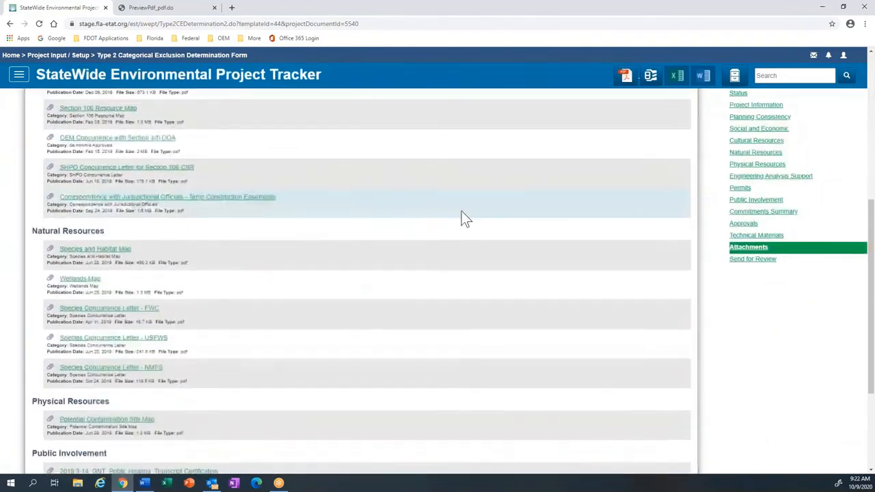
scroll(543, 193, down, 1)
scroll(540, 189, down, 1)
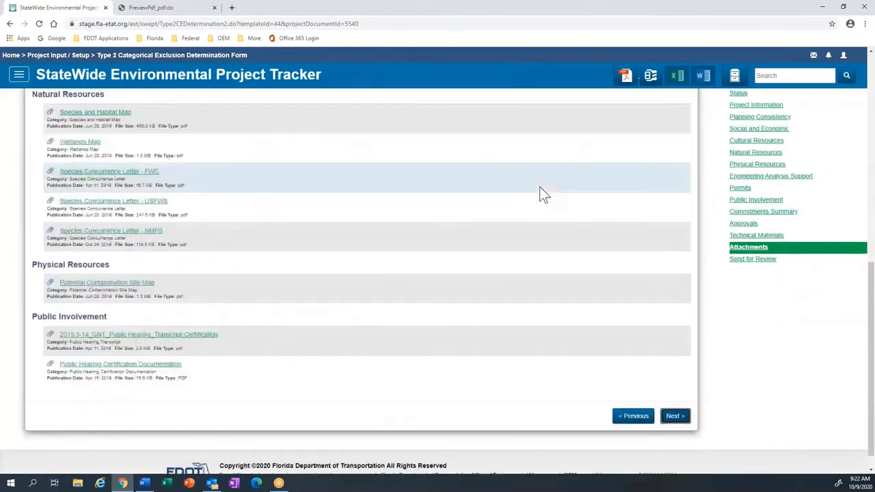
- Go to the Send for Review page and select all sections that are ready for review
click(673, 416)
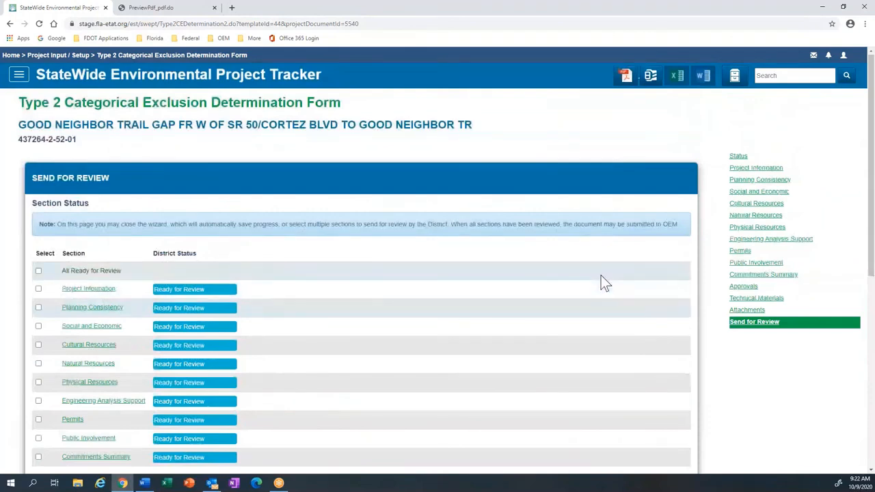
scroll(601, 277, down, 1)
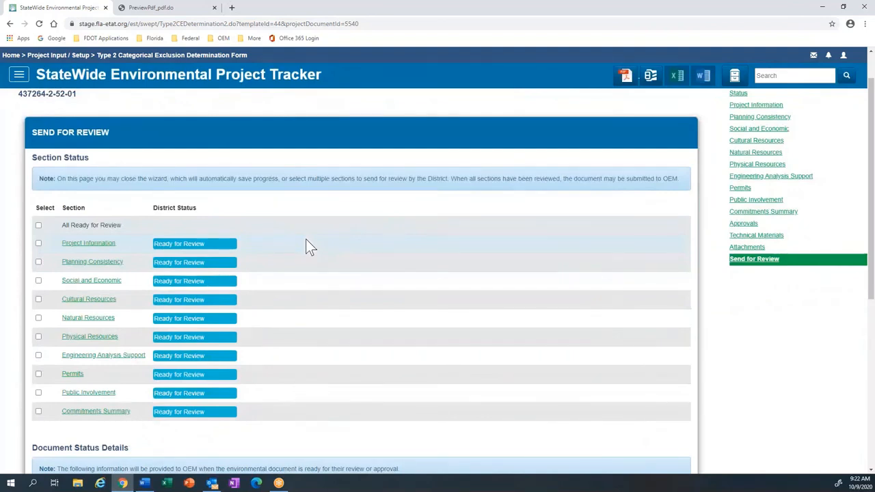
click(38, 225)
- Check the selected sections, the Document Status Details with submittal type and status of documents, and the option to send for review
scroll(437, 274, down, 1)
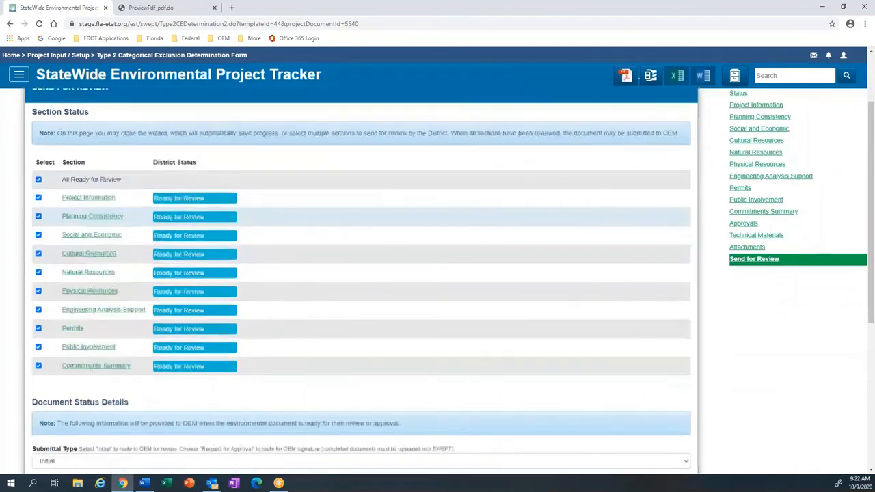
scroll(361, 273, down, 1)
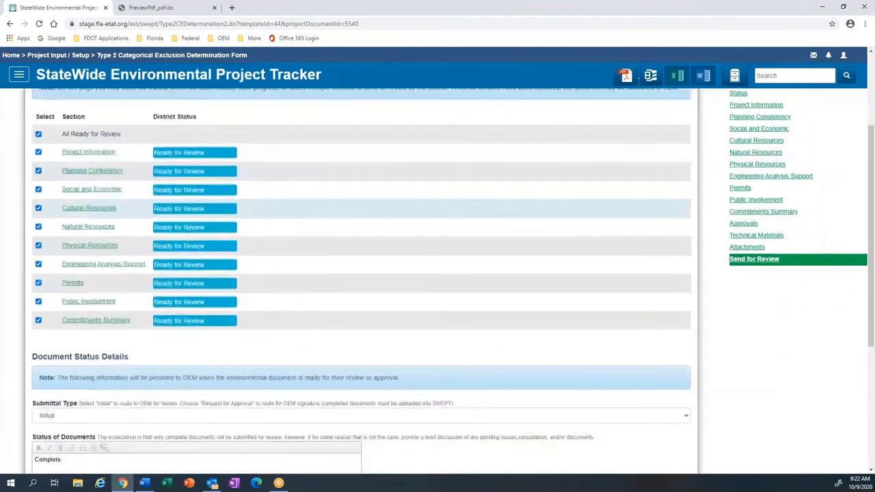
scroll(361, 273, down, 1)
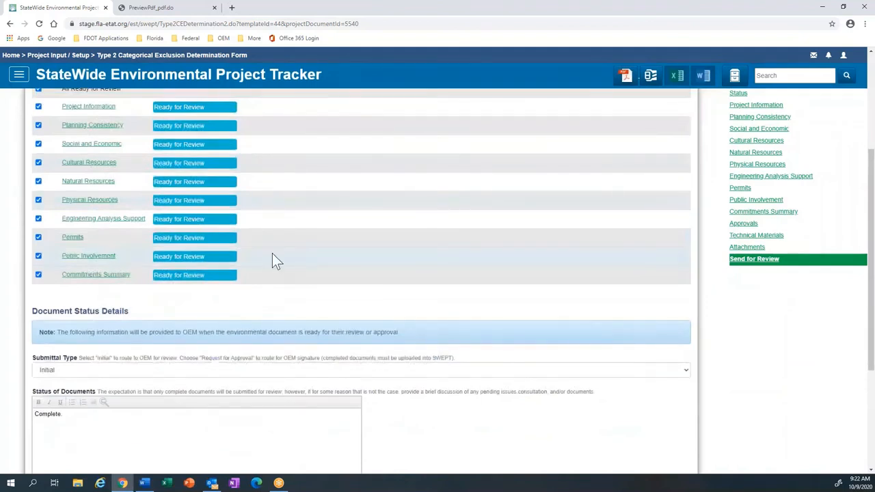
scroll(272, 259, down, 1)
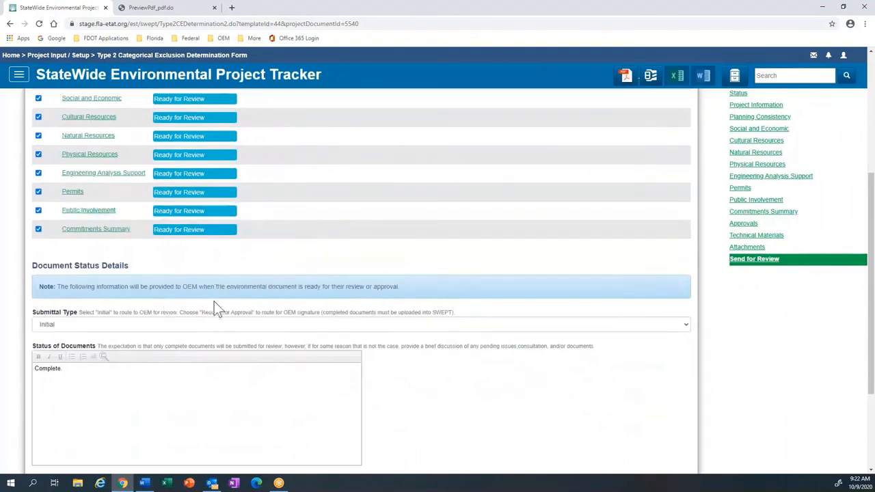
scroll(214, 303, down, 1)
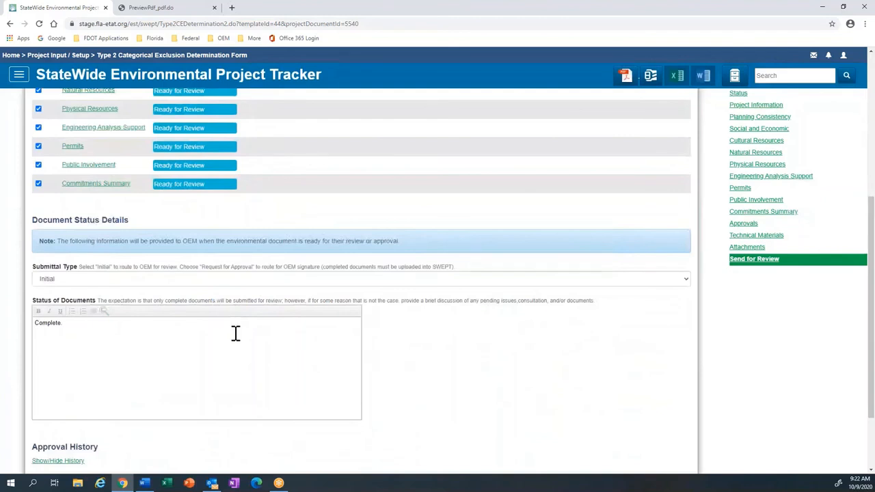
scroll(235, 332, down, 1)
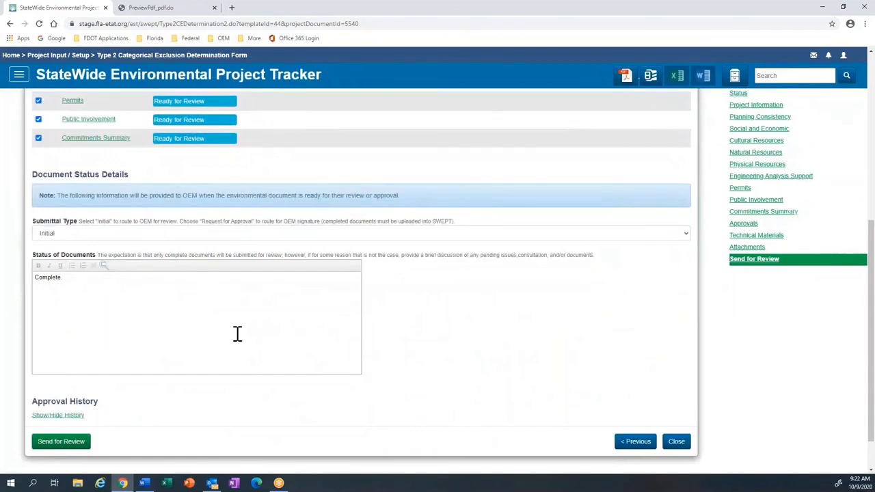
scroll(237, 333, up, 4)
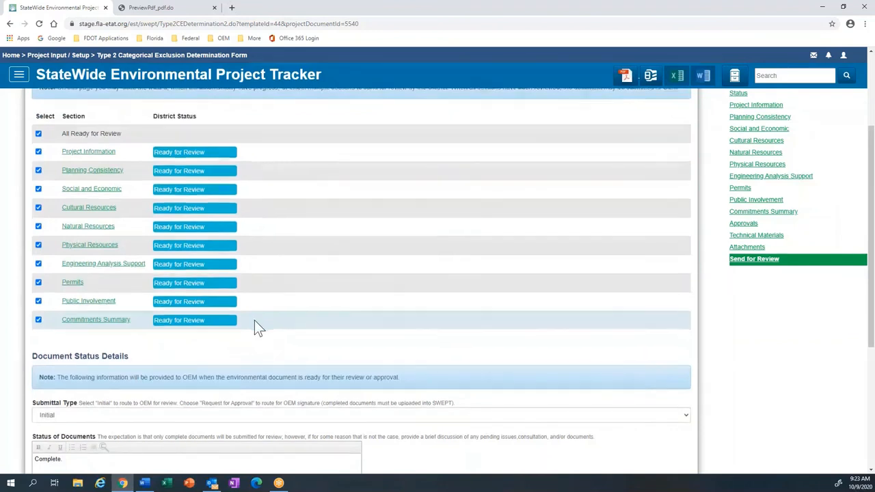
scroll(254, 320, down, 3)
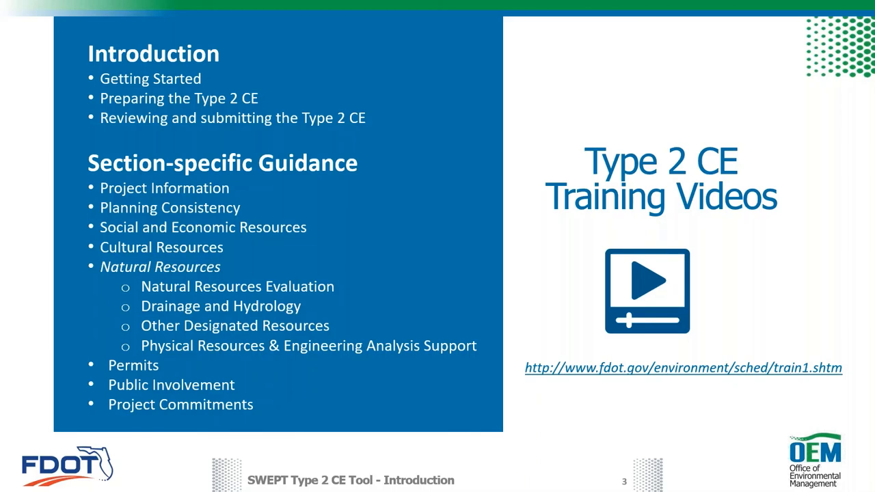
click(30, 267)
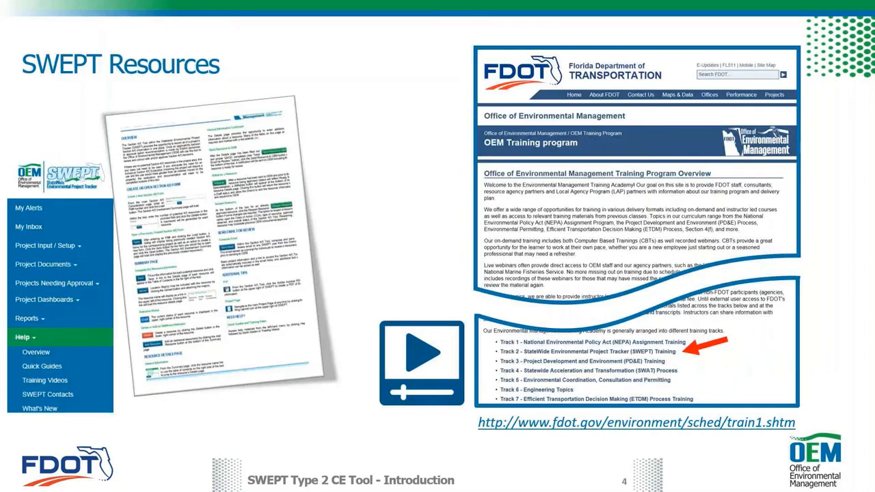